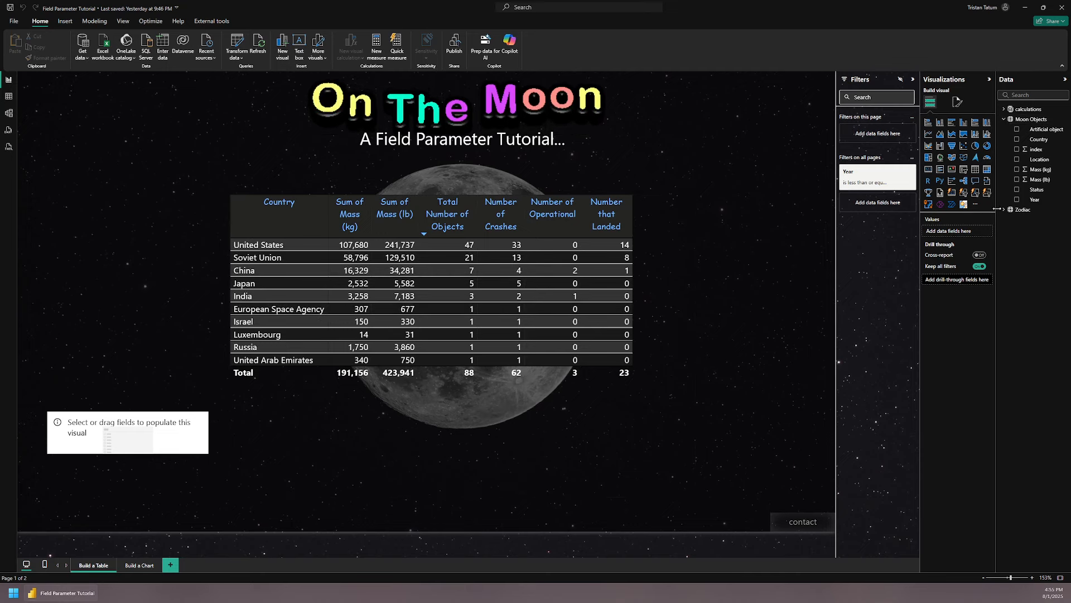
Start a new fields parameter and name it View Parameter.
{"action": "left_click", "coordinate": [1016, 209]}
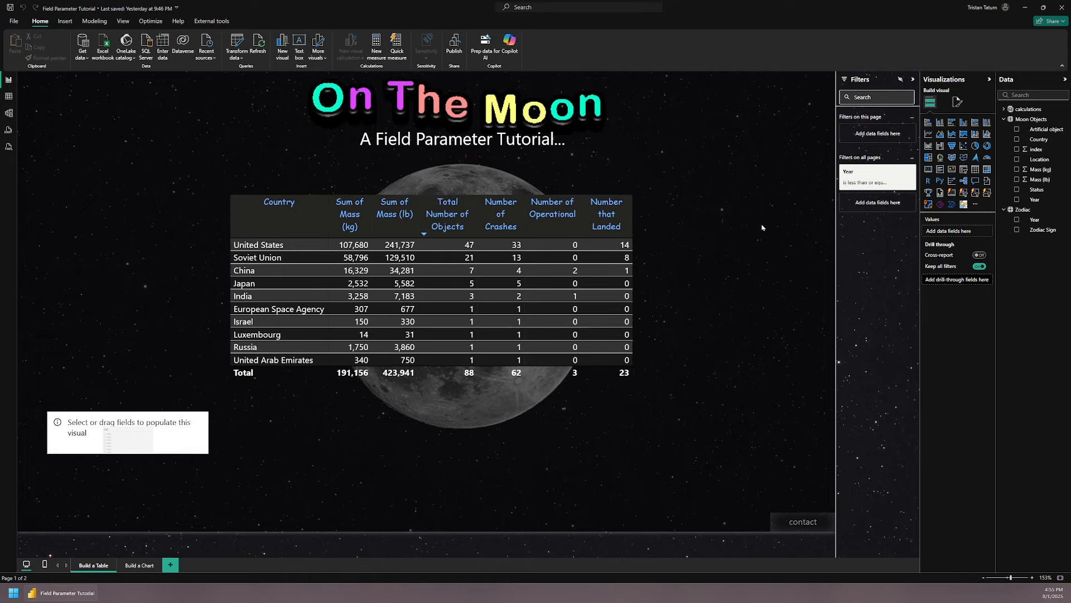
{"action": "left_click", "coordinate": [94, 22]}
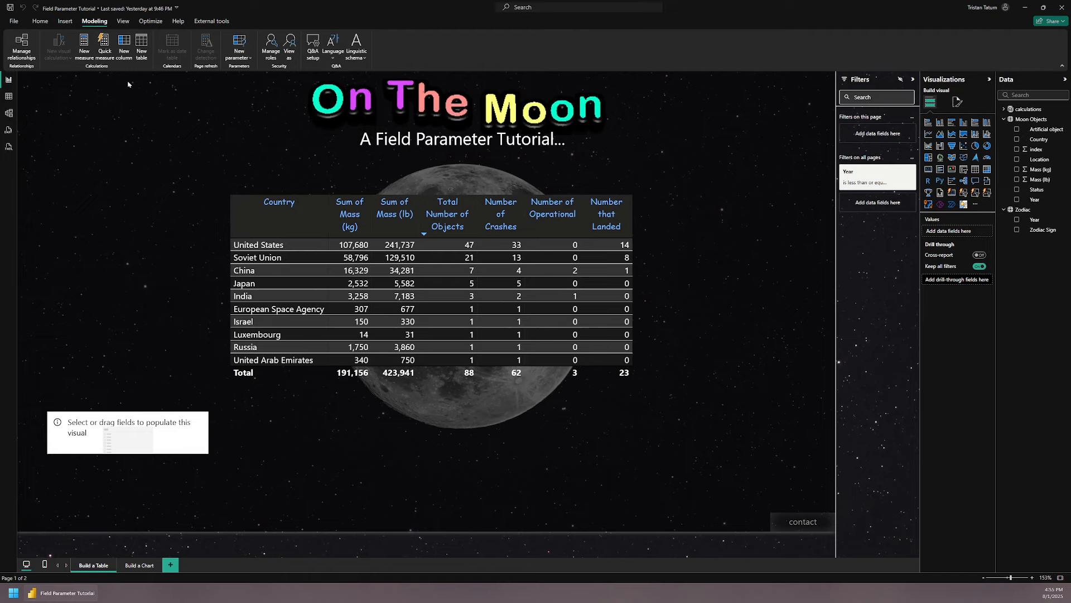
{"action": "left_click", "coordinate": [238, 51]}
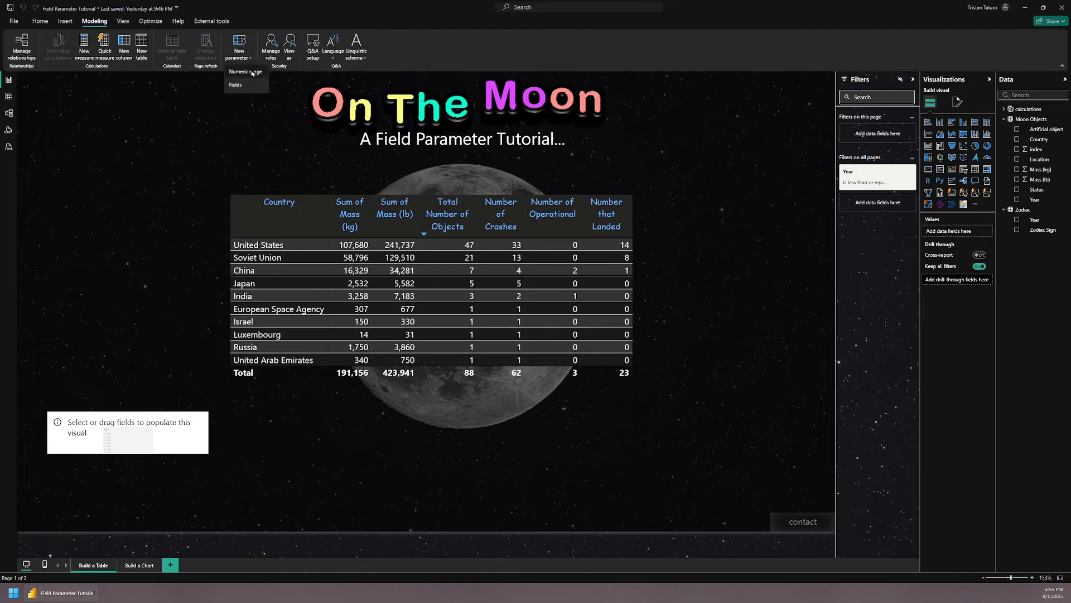
{"action": "left_click", "coordinate": [236, 85]}
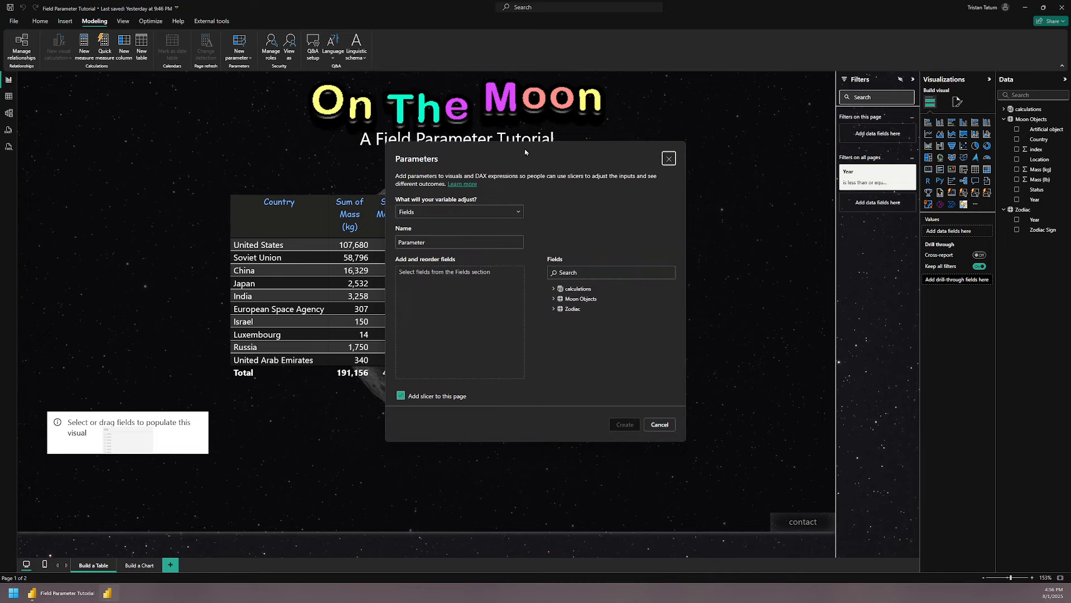
{"action": "left_click_drag", "start_coordinate": [525, 158], "coordinate": [653, 170]}
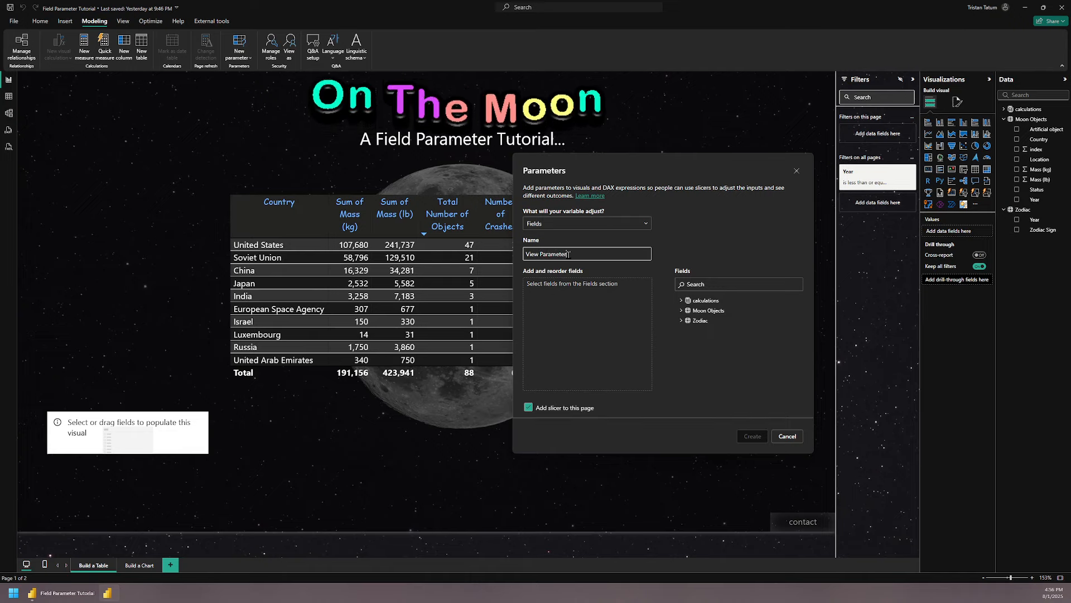
{"action": "left_click", "coordinate": [602, 364]}
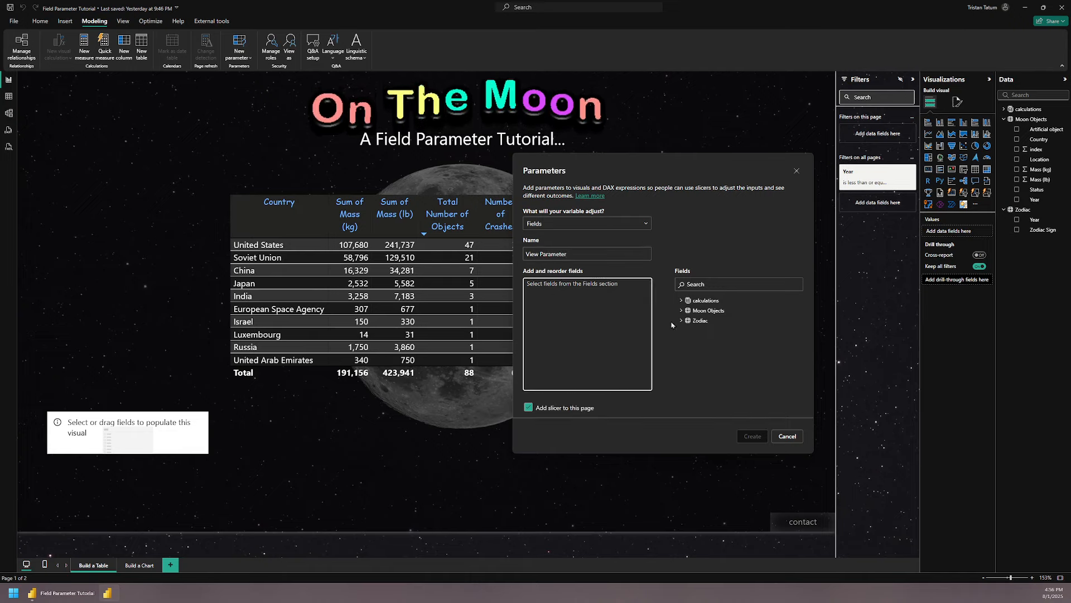
Add Zodiac Sign, Year and Country to the parameter in that order and create it without adding a slicer to the page.
{"action": "left_click", "coordinate": [681, 320]}
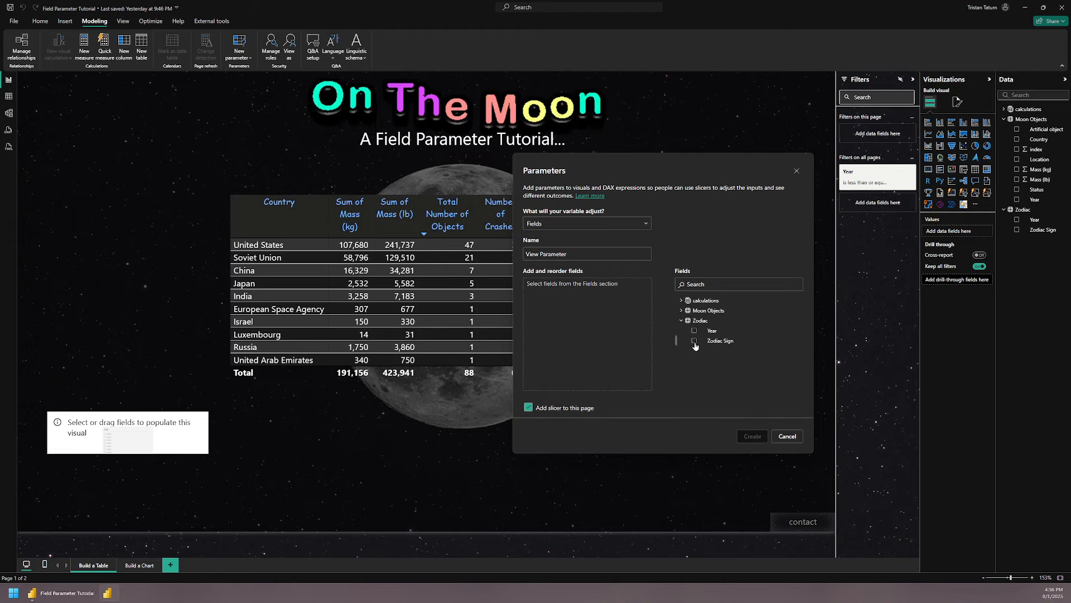
{"action": "left_click", "coordinate": [695, 341]}
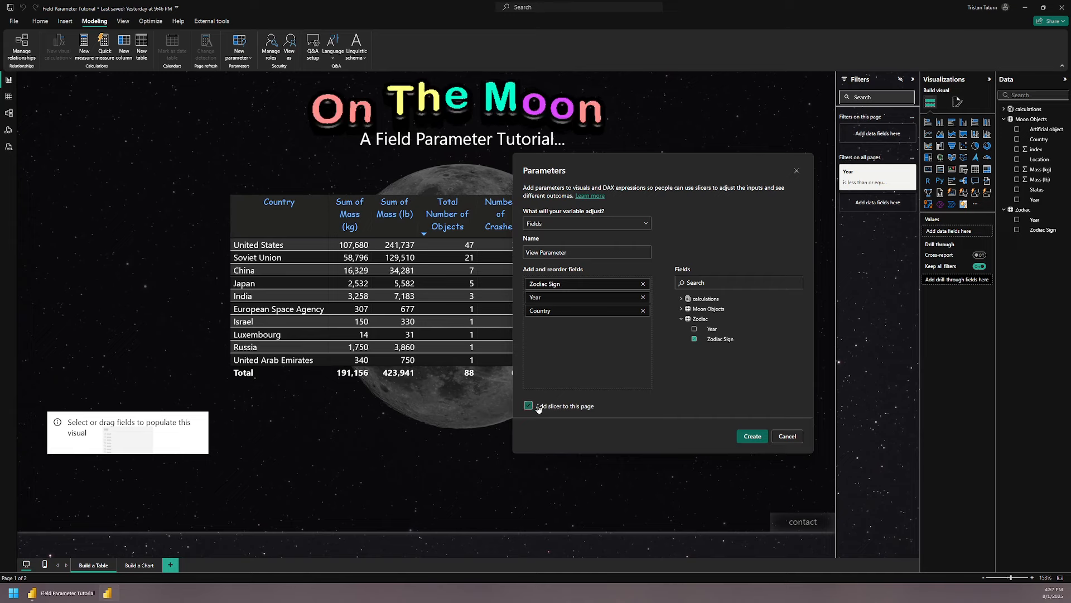
{"action": "left_click", "coordinate": [752, 437]}
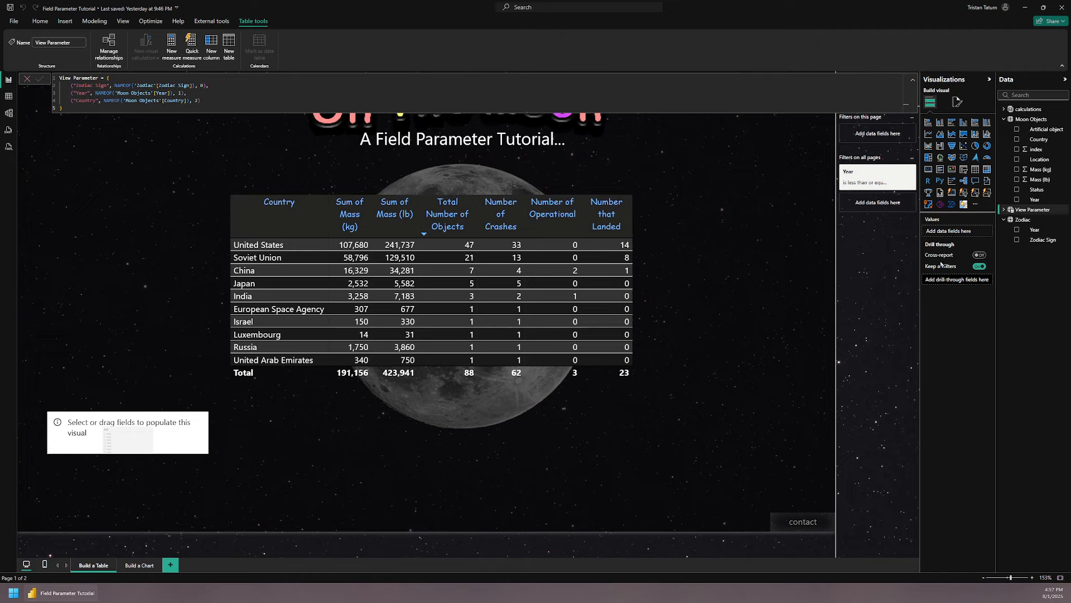
{"action": "left_click", "coordinate": [915, 82]}
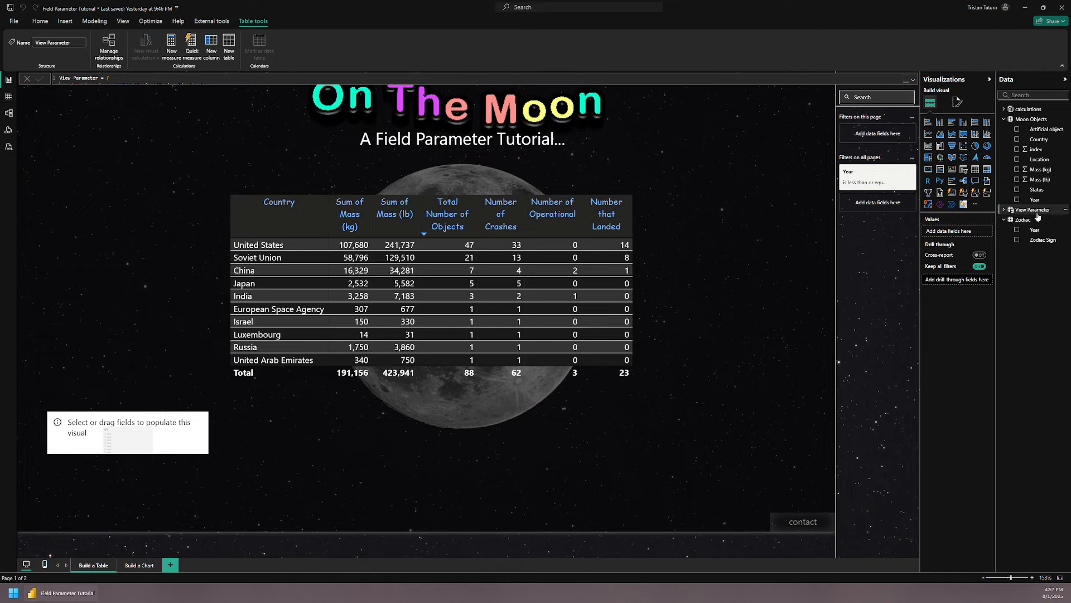
Populate the empty slicer visual with the View Parameter field and move the slicer up beside the table.
{"action": "left_click", "coordinate": [1005, 210]}
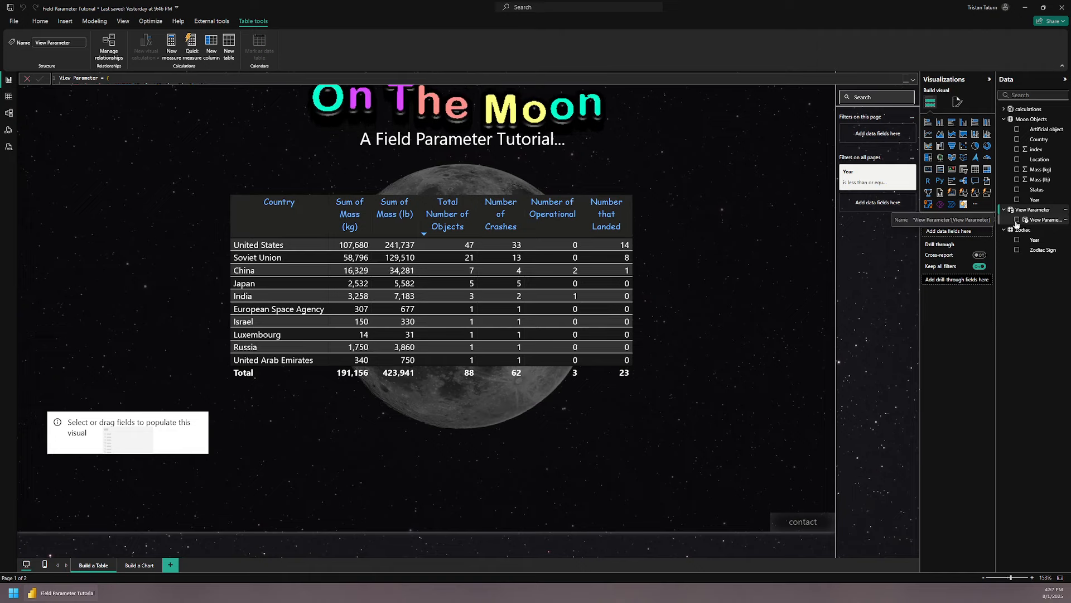
{"action": "left_click_drag", "start_coordinate": [1029, 221], "coordinate": [776, 237]}
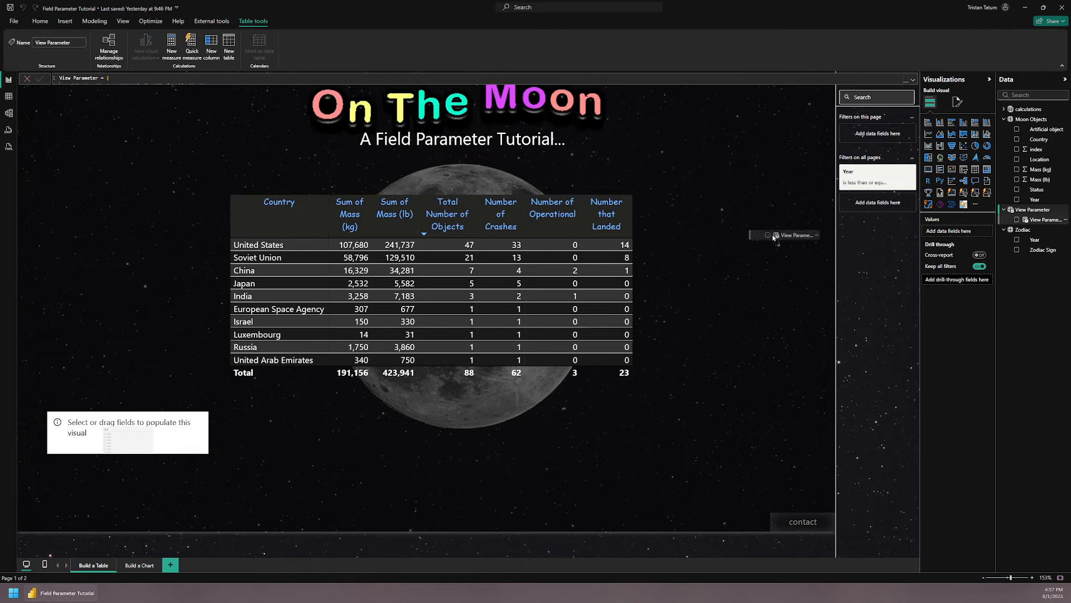
{"action": "left_click_drag", "start_coordinate": [234, 396], "coordinate": [184, 434]}
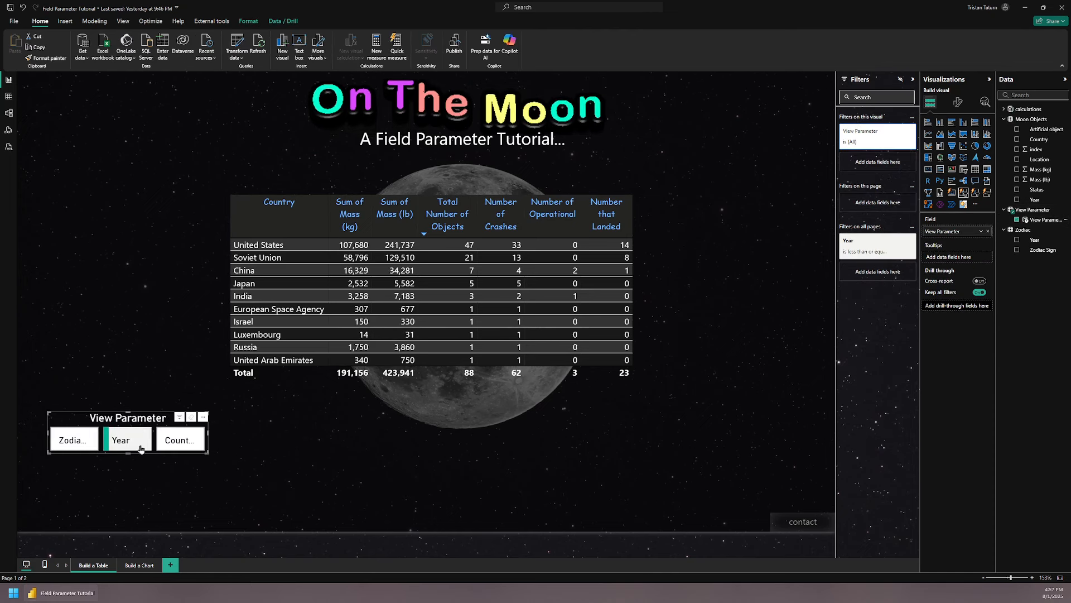
{"action": "left_click_drag", "start_coordinate": [124, 425], "coordinate": [111, 229]}
Try each option in the View Parameter slicer, ending with Zodiac Sign selected.
{"action": "left_click", "coordinate": [70, 248]}
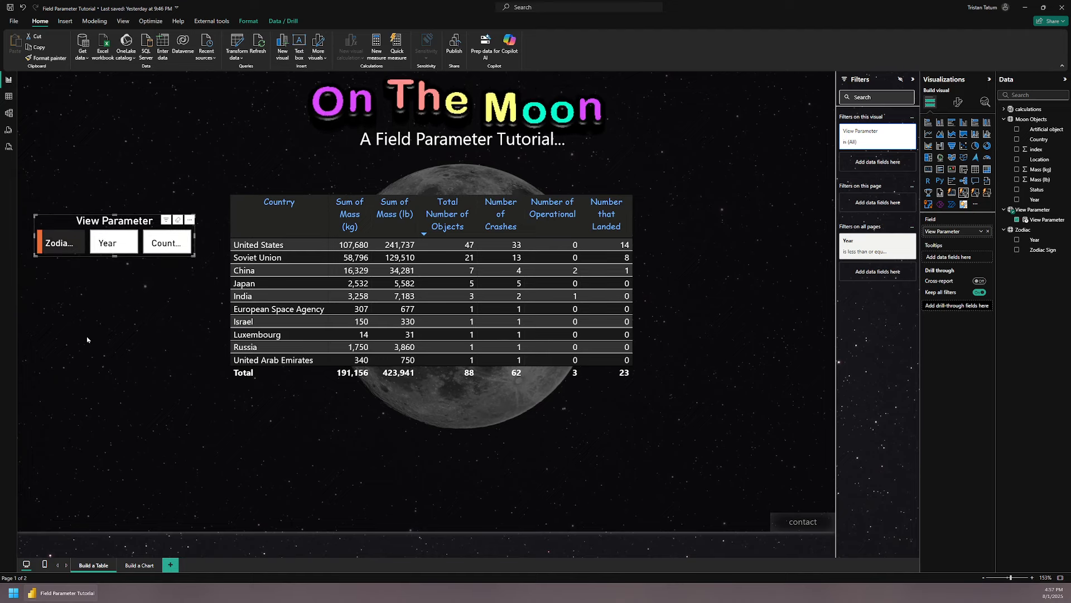
{"action": "left_click", "coordinate": [112, 244]}
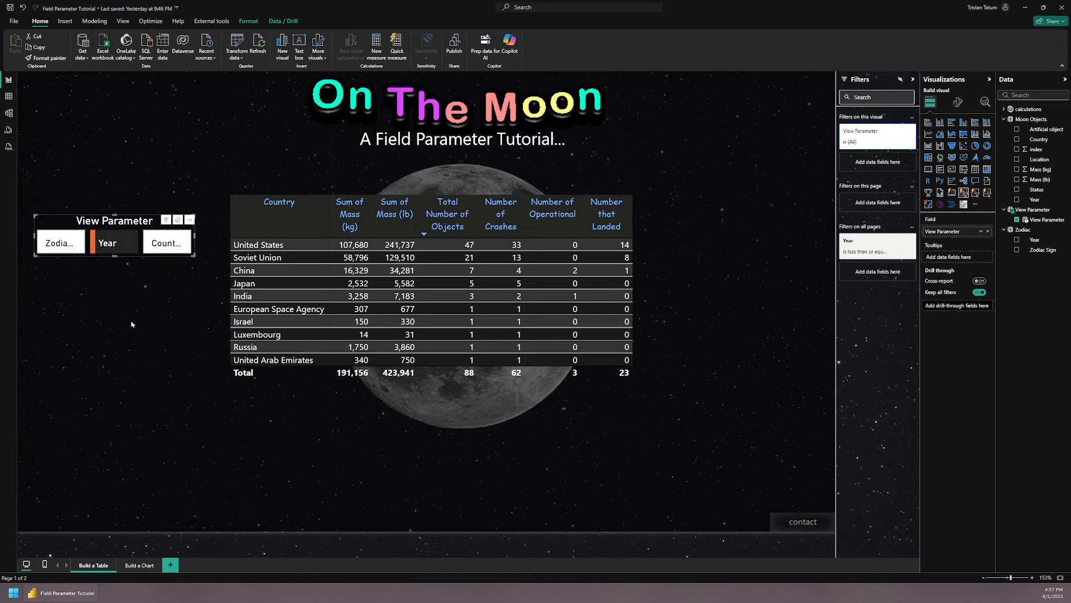
{"action": "left_click", "coordinate": [166, 244]}
{"action": "left_click", "coordinate": [60, 242]}
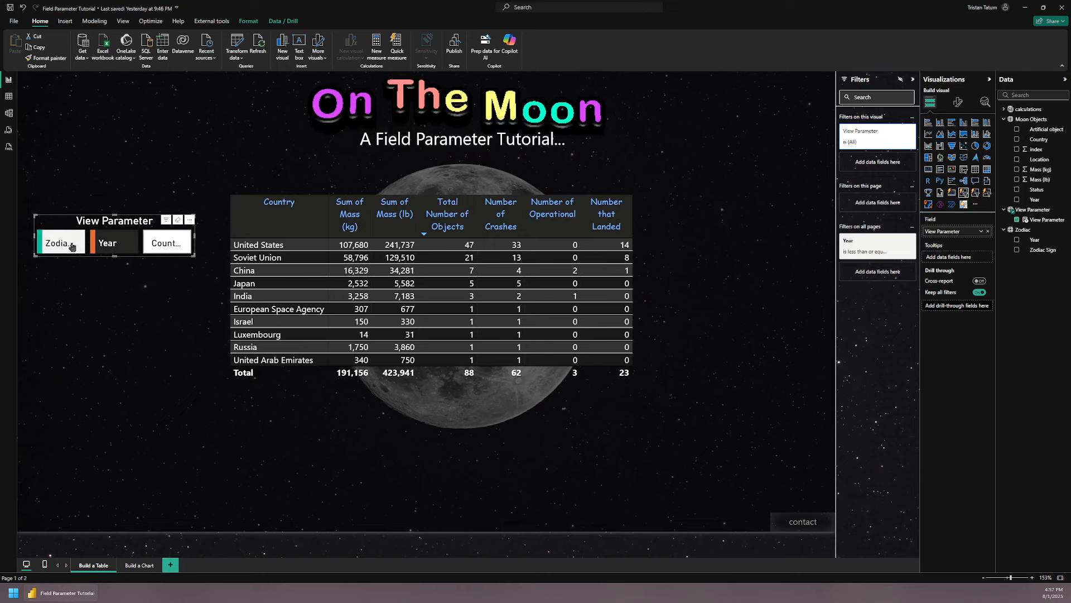
Replace the table's Country column with the View Parameter field as its first column.
{"action": "left_click", "coordinate": [275, 417]}
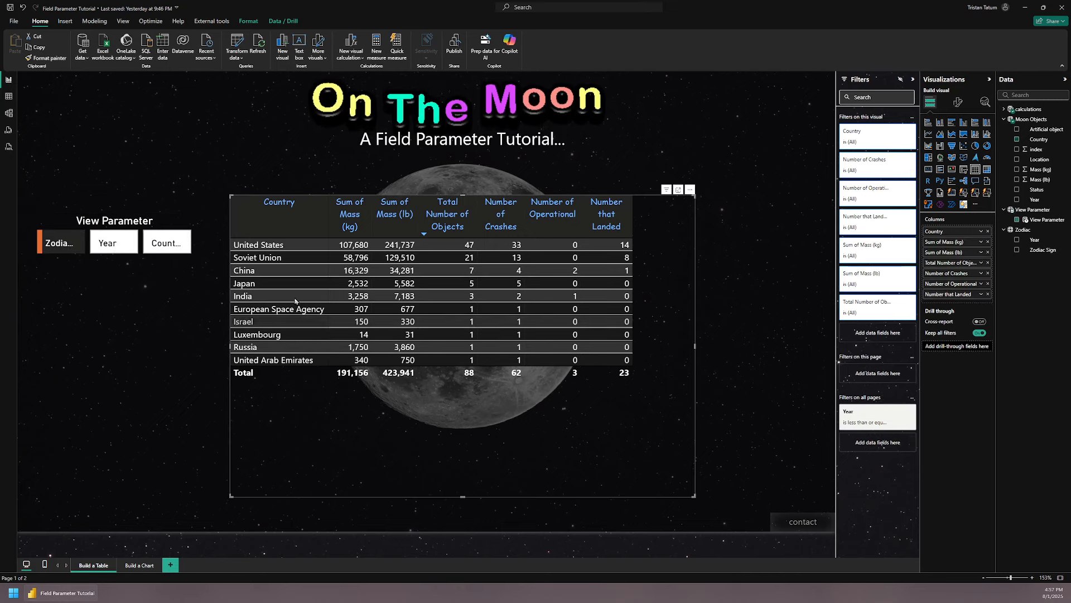
{"action": "left_click", "coordinate": [988, 231]}
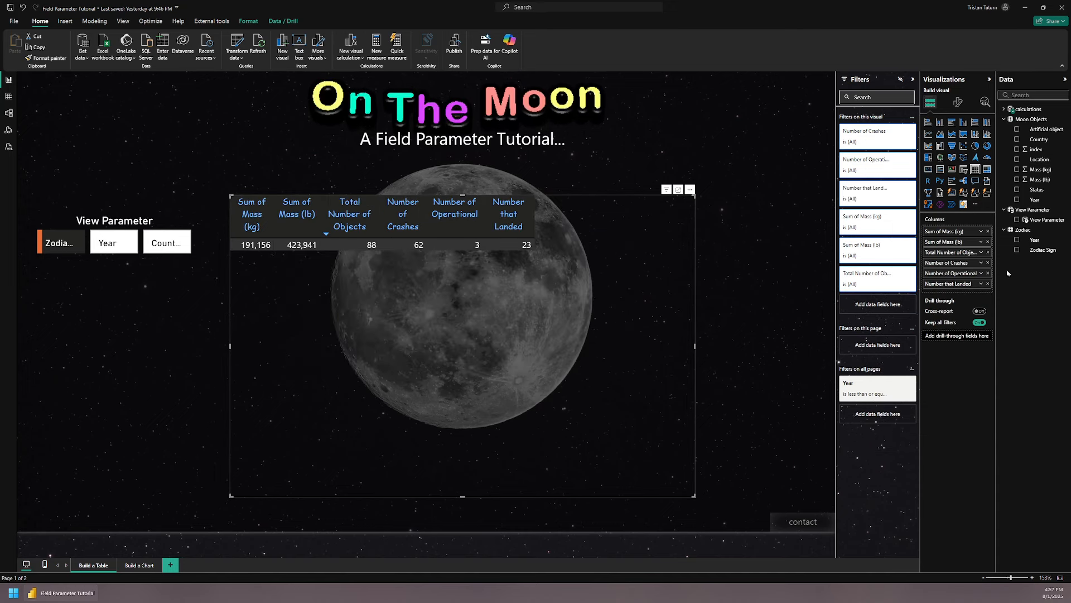
{"action": "left_click_drag", "start_coordinate": [1049, 222], "coordinate": [960, 236]}
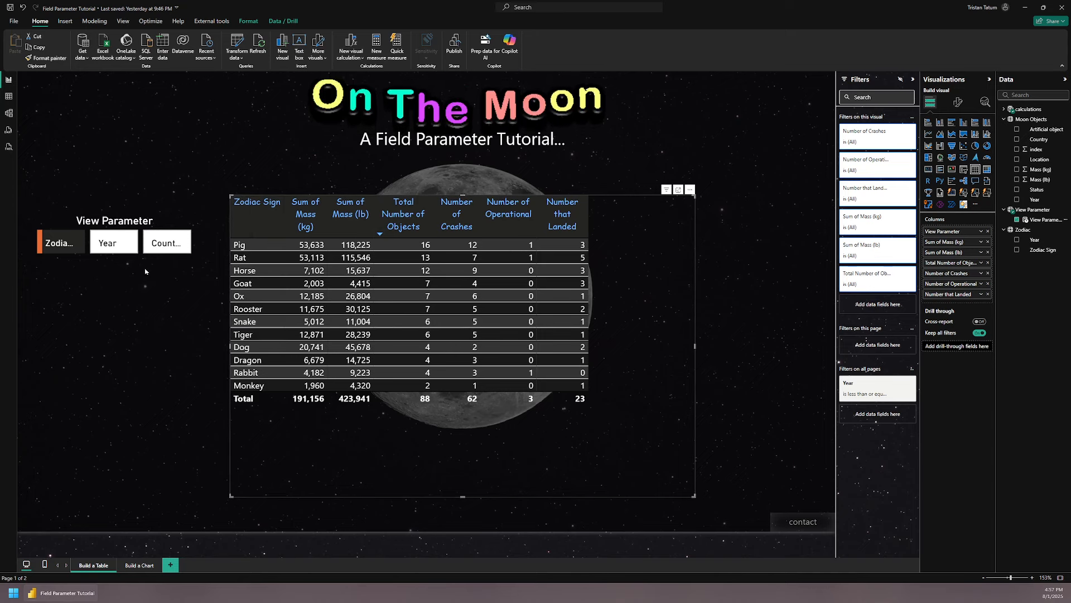
Switch the slicer between Year, Country and Zodiac Sign to check how the table's first column responds.
{"action": "left_click", "coordinate": [119, 246]}
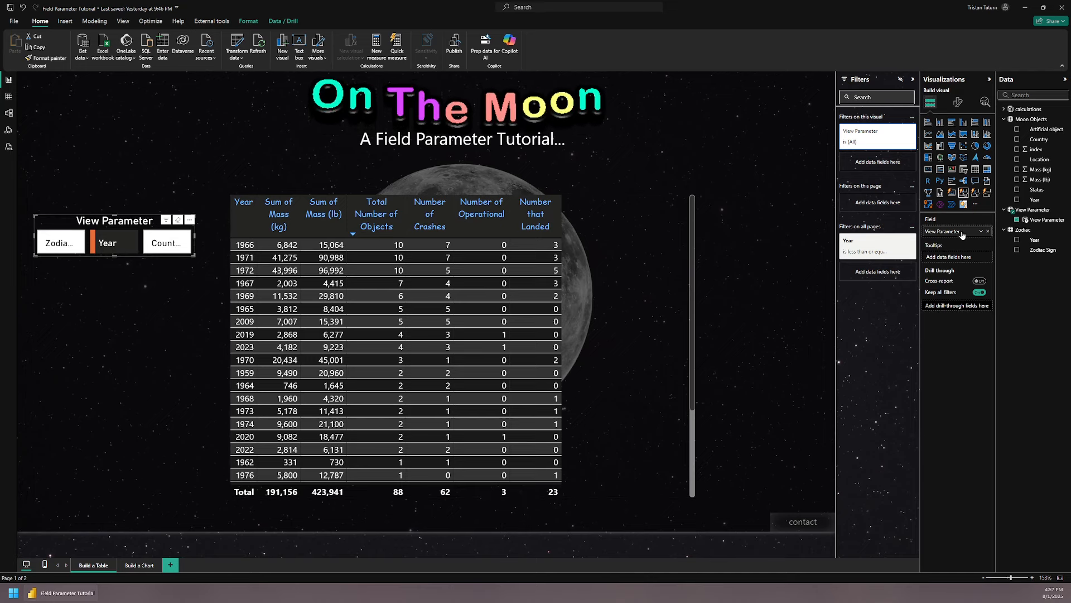
{"action": "left_click", "coordinate": [164, 244]}
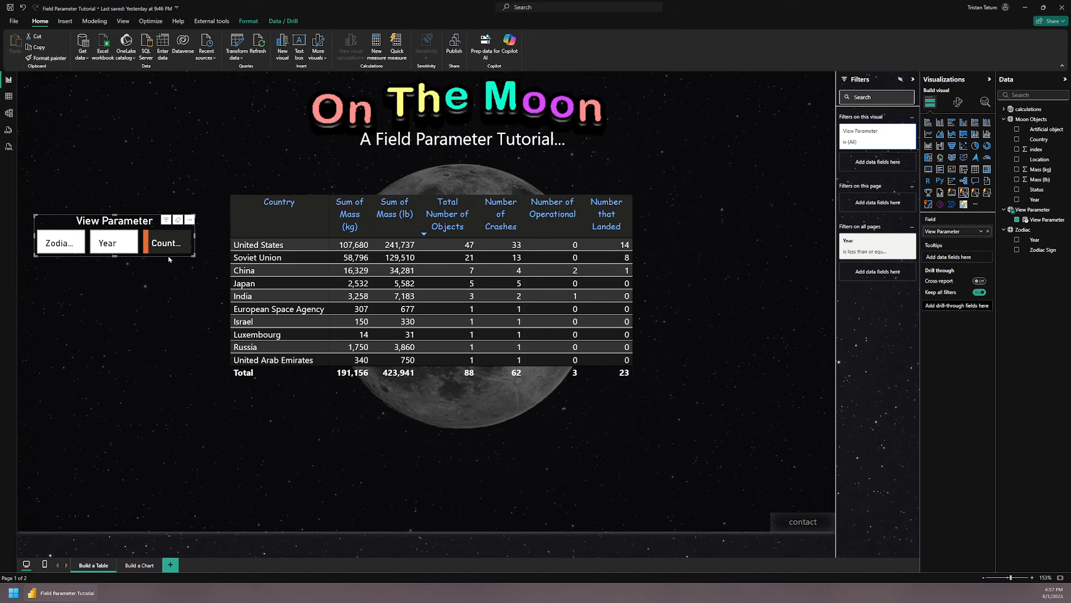
{"action": "left_click", "coordinate": [117, 249]}
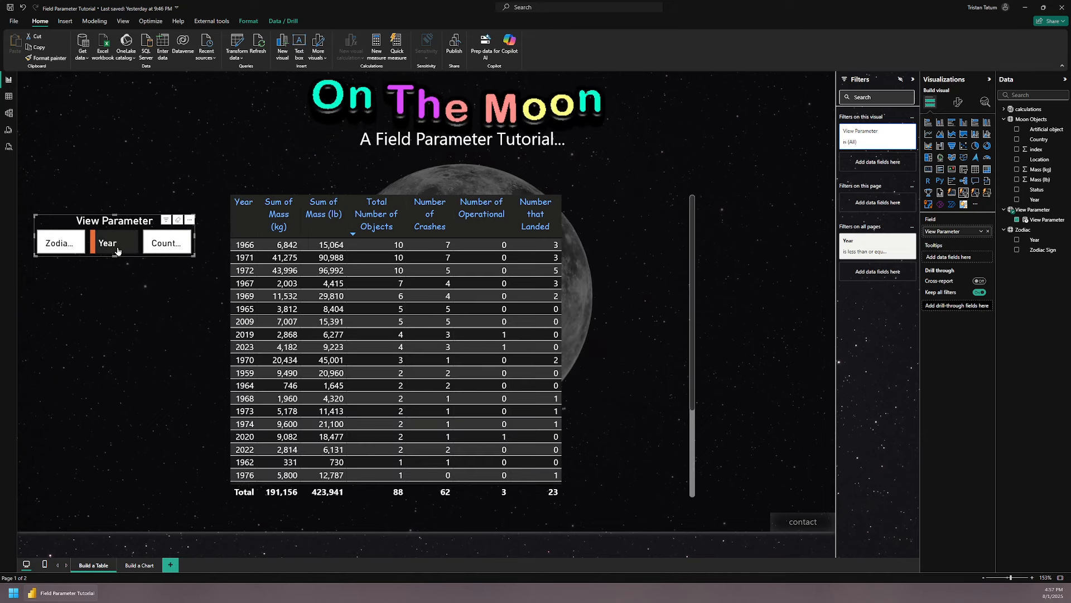
{"action": "left_click", "coordinate": [55, 249]}
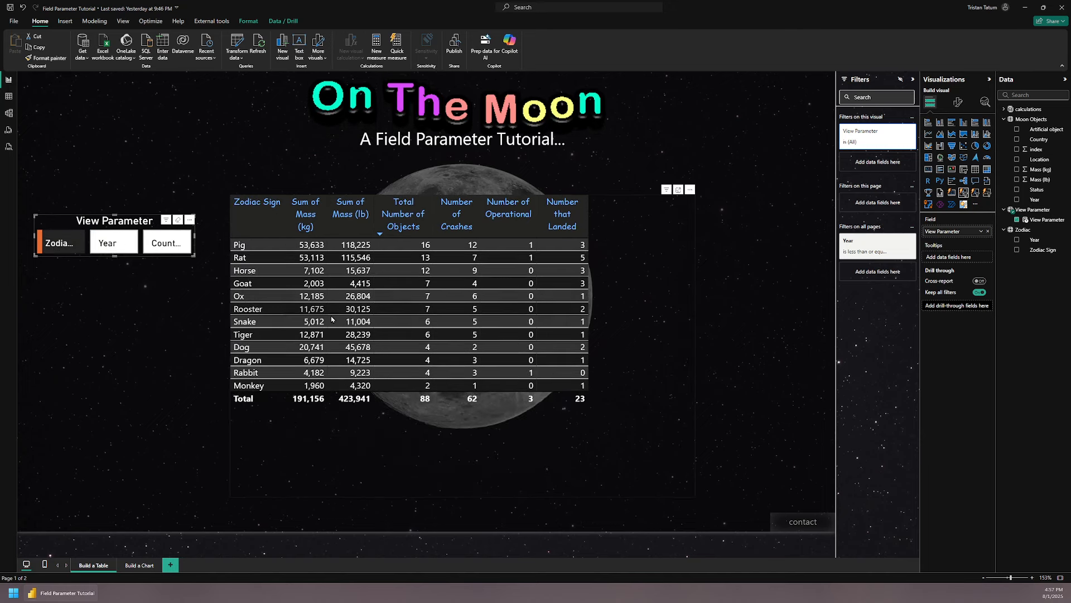
{"action": "left_click", "coordinate": [263, 344]}
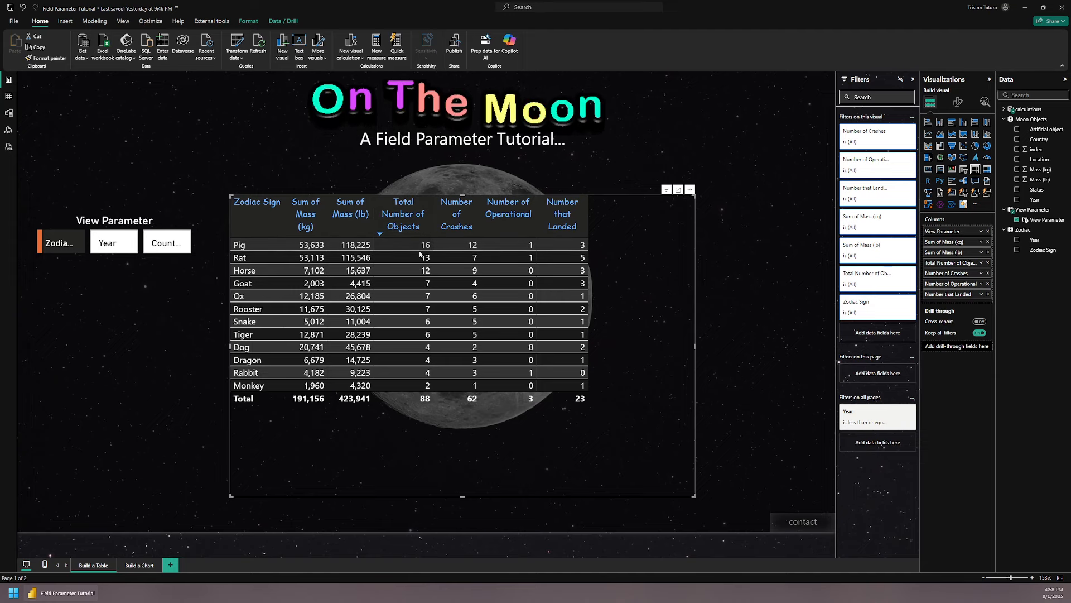
{"action": "left_click", "coordinate": [124, 247]}
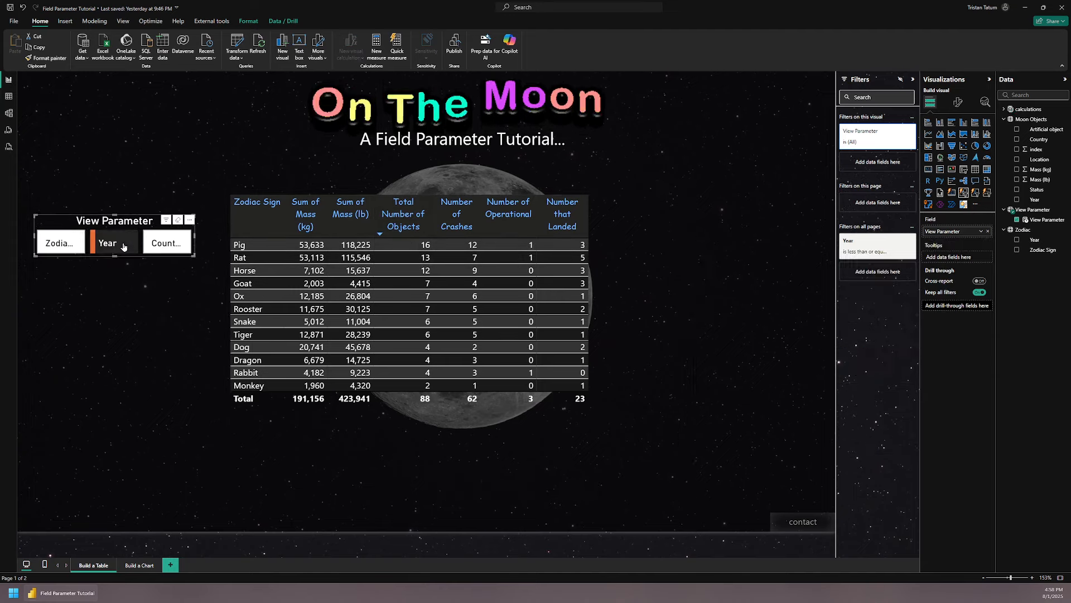
{"action": "left_click", "coordinate": [164, 246]}
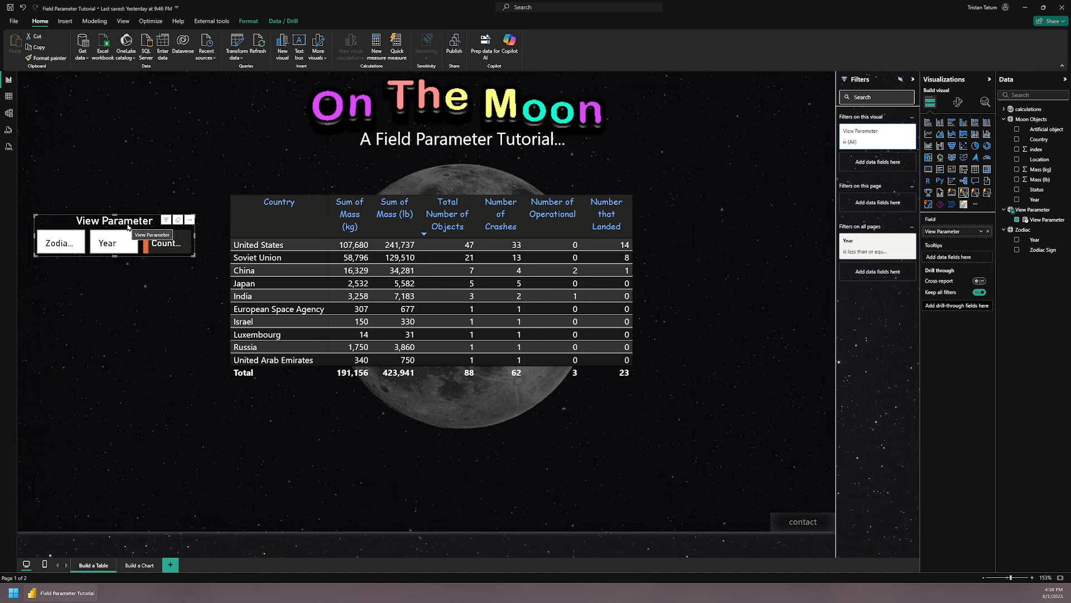
Test multi-selection by adding Year and Zodiac Sign to Country in the slicer, and clear all the selections again.
{"action": "left_click", "coordinate": [114, 242]}
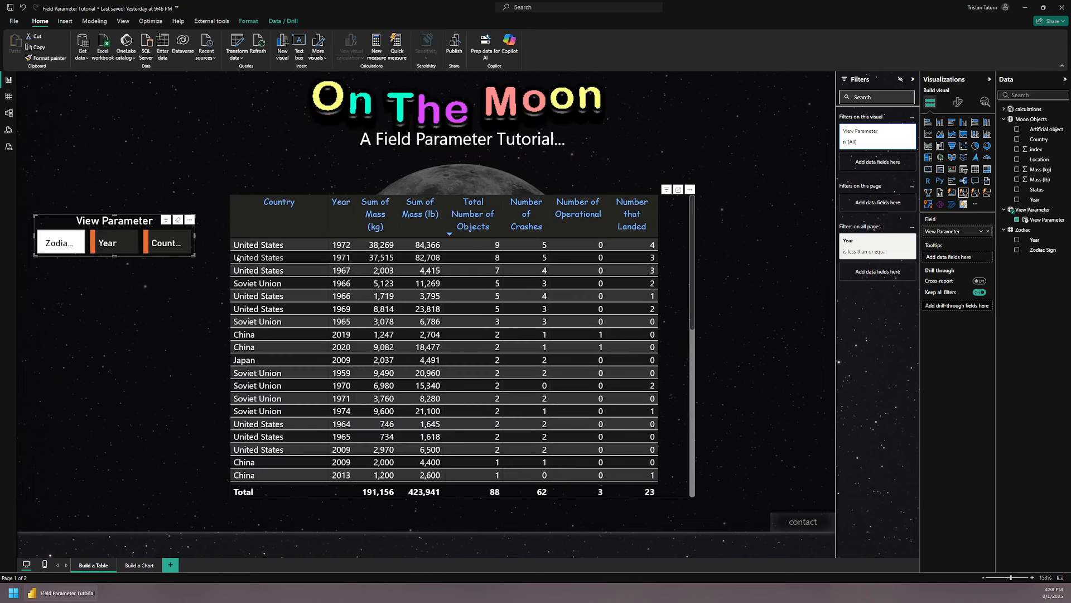
{"action": "left_click", "coordinate": [56, 243]}
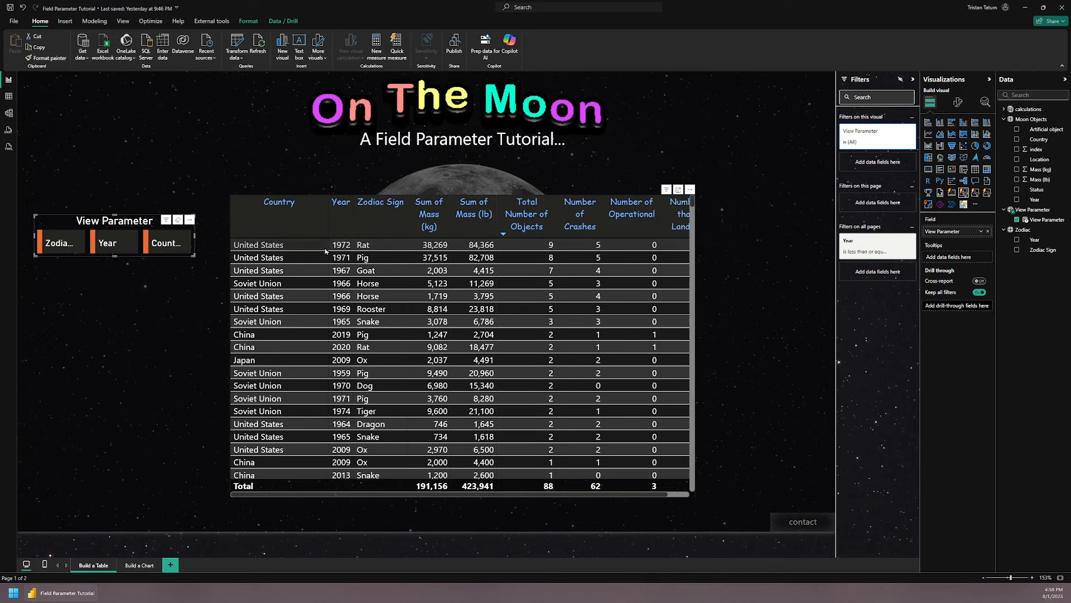
{"action": "left_click", "coordinate": [166, 244]}
{"action": "left_click", "coordinate": [112, 243]}
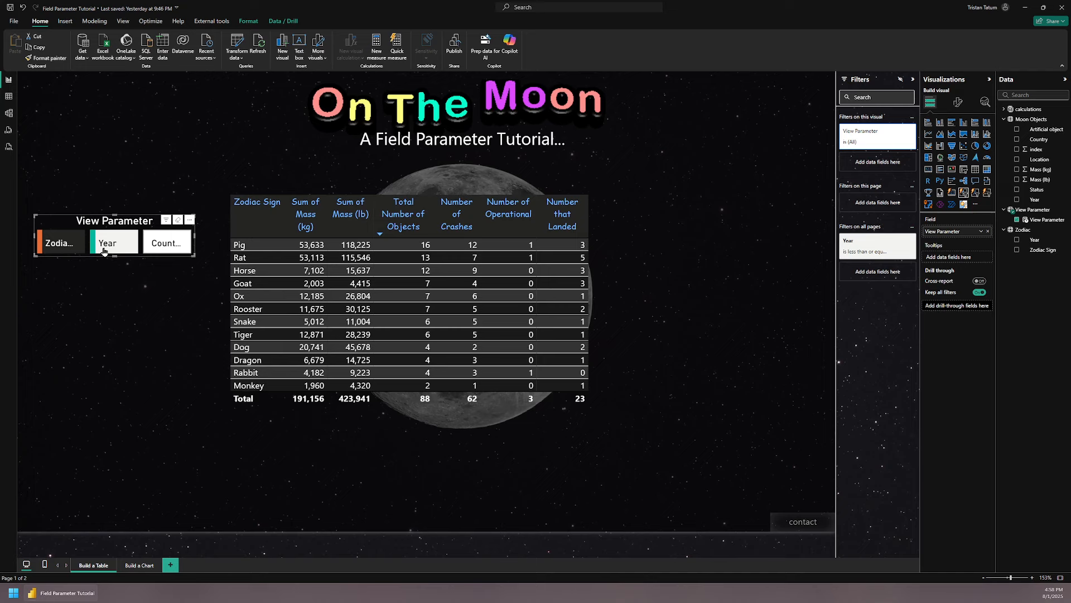
{"action": "left_click", "coordinate": [64, 231]}
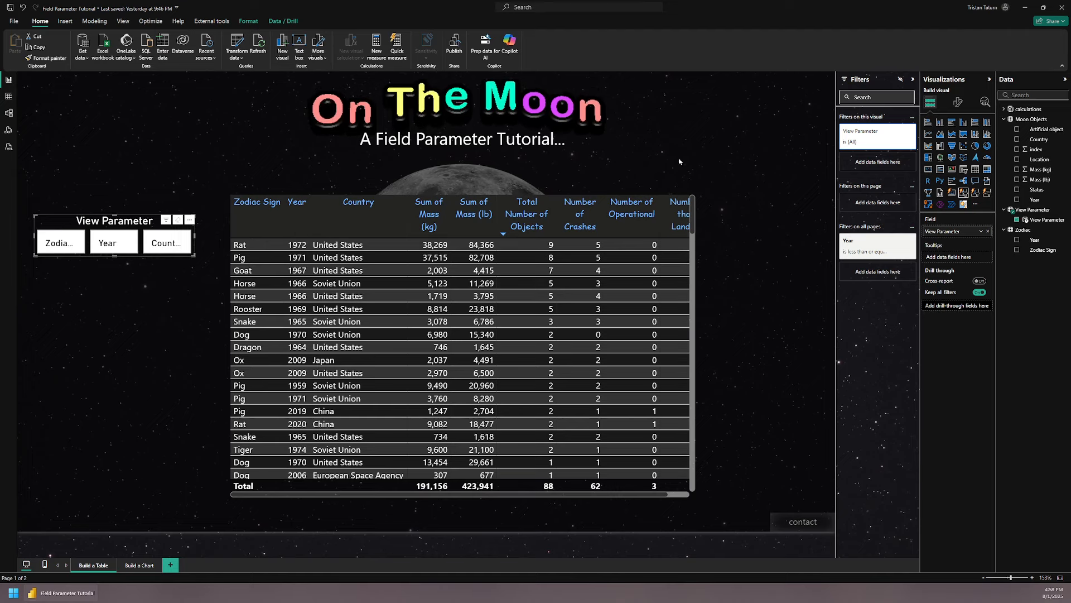
Turn on Single select and Force selection in the View Parameter slicer's selection settings.
{"action": "left_click", "coordinate": [958, 102]}
{"action": "left_click", "coordinate": [945, 160]}
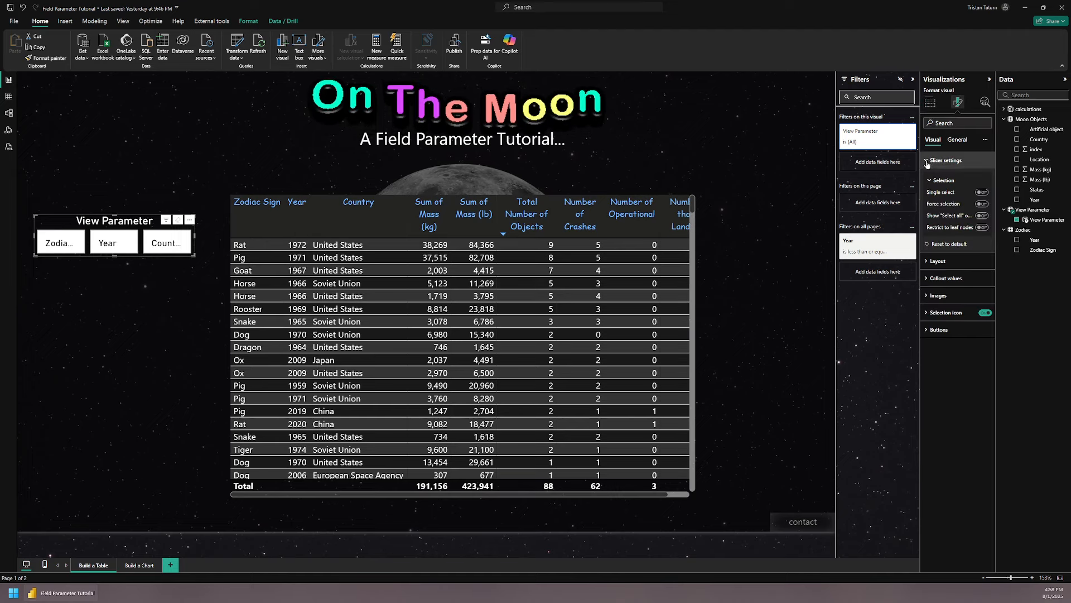
{"action": "left_click", "coordinate": [981, 203]}
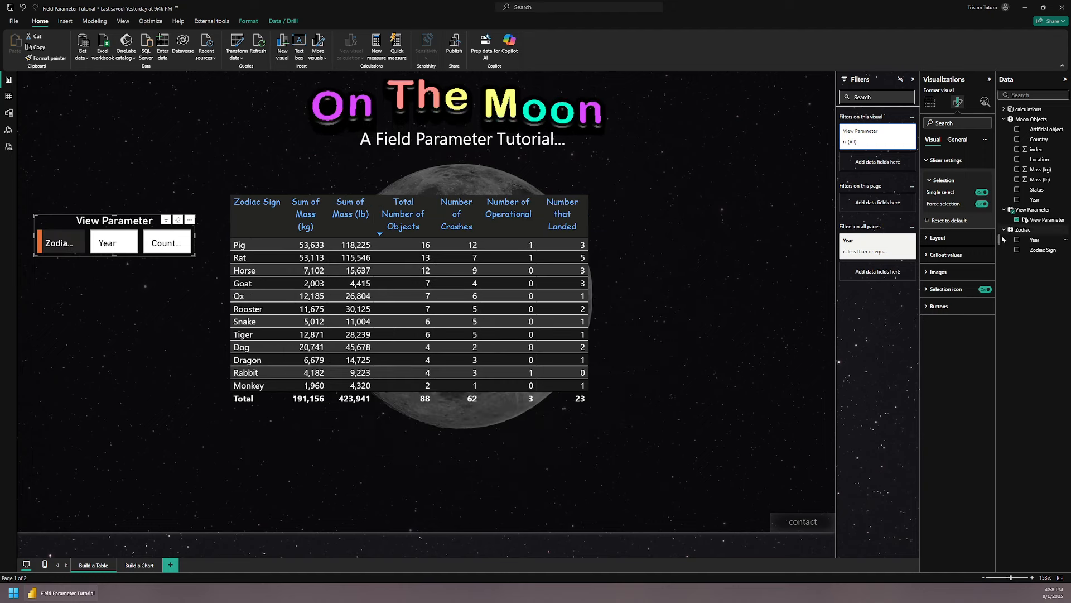
Test the slicer with Year and Country, leave Year selected, and turn off Force selection.
{"action": "left_click", "coordinate": [134, 250]}
{"action": "left_click", "coordinate": [176, 243]}
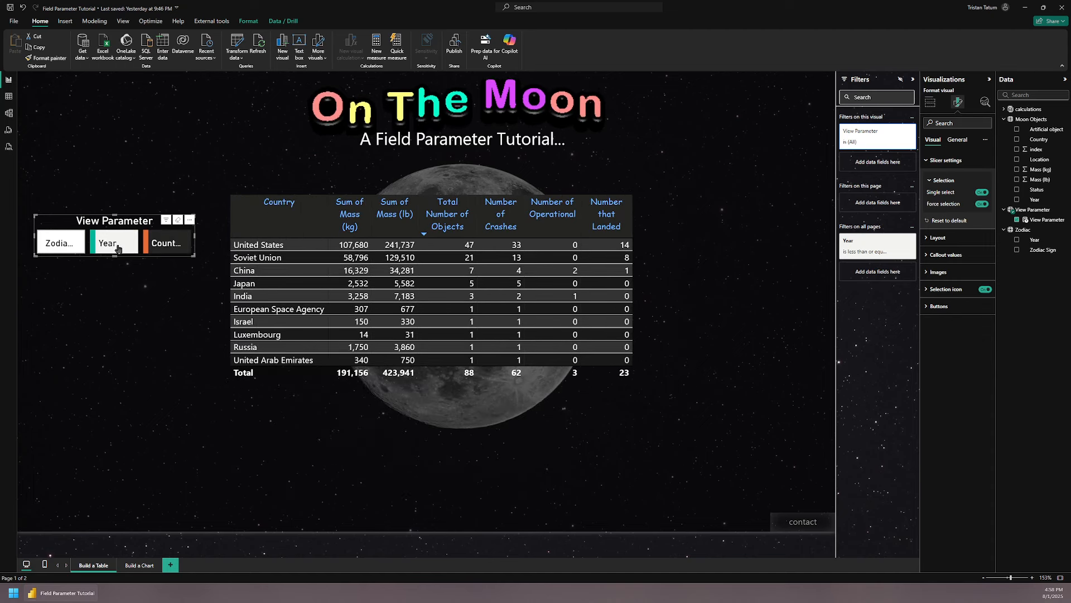
{"action": "left_click", "coordinate": [114, 244]}
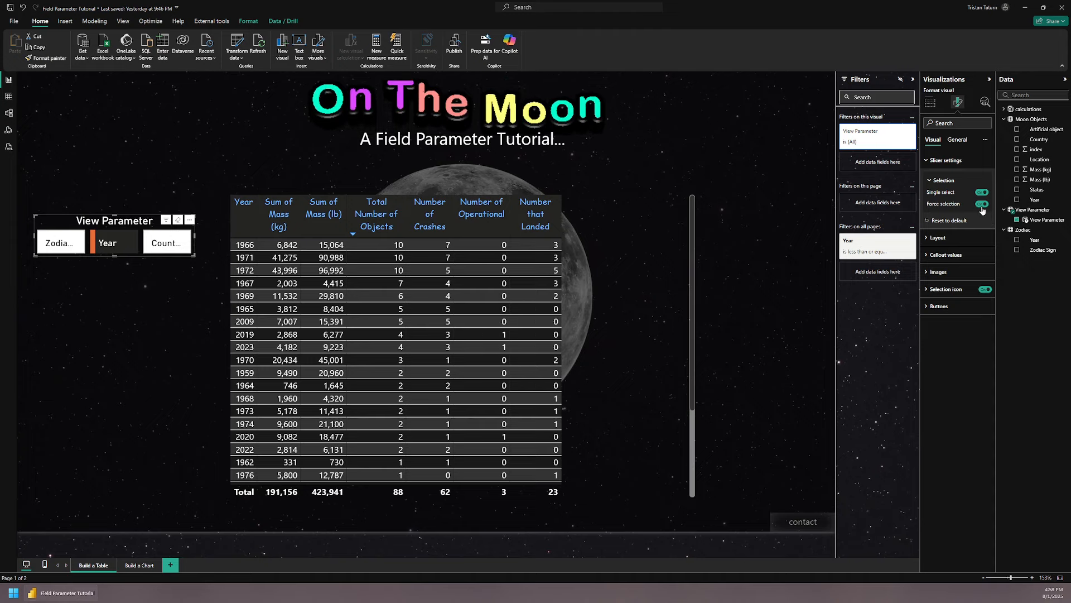
{"action": "left_click", "coordinate": [982, 205]}
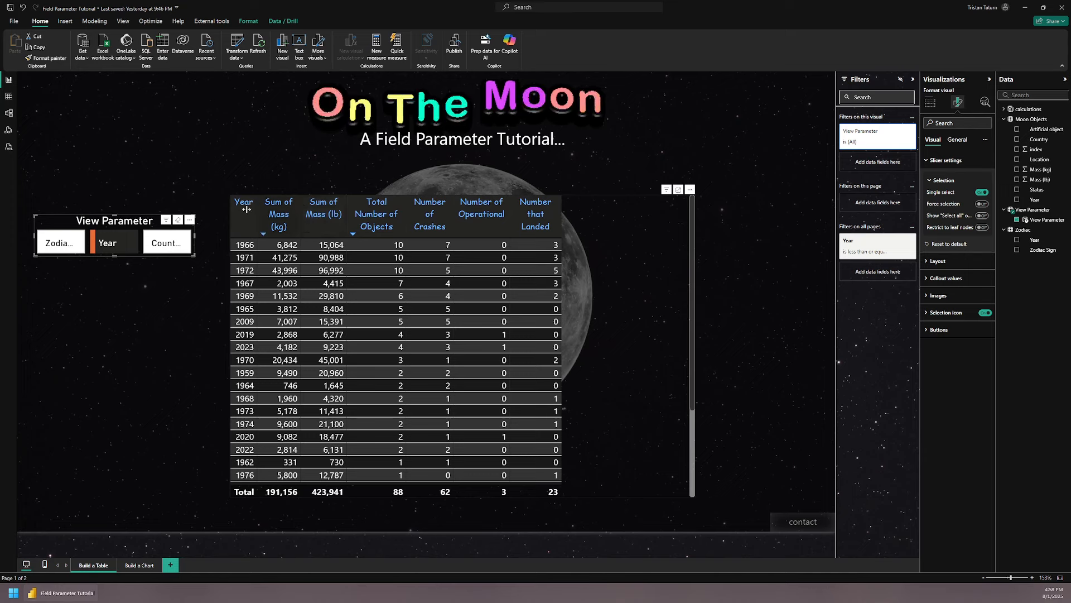
Start a new fields parameter and name it Moon Parameter, with the calculations measures expanded in a widened Data pane.
{"action": "left_click", "coordinate": [623, 246]}
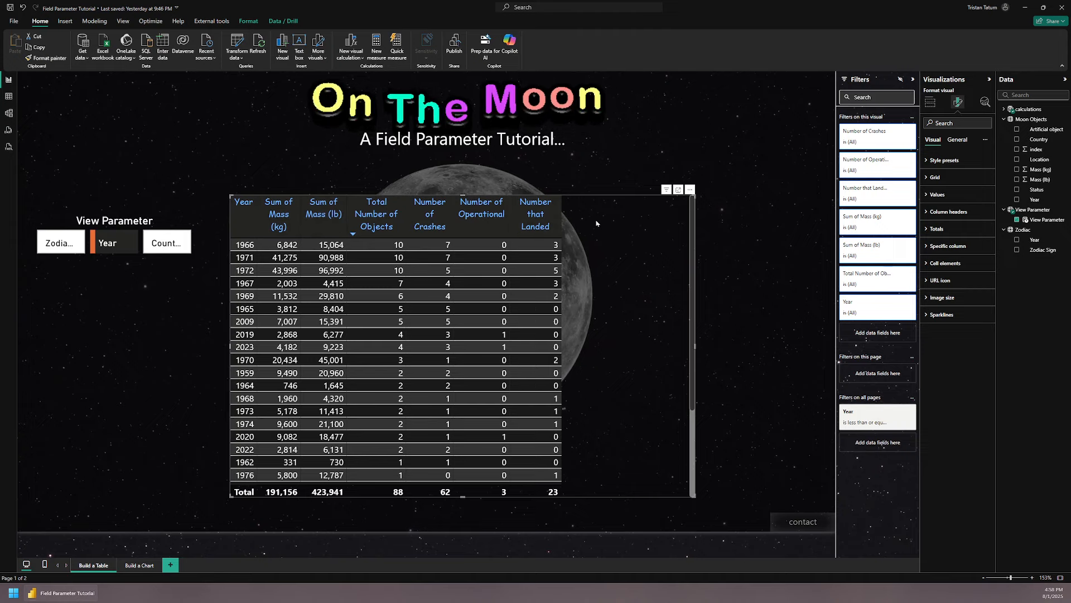
{"action": "left_click", "coordinate": [1004, 109]}
{"action": "left_click_drag", "start_coordinate": [996, 179], "coordinate": [956, 181]}
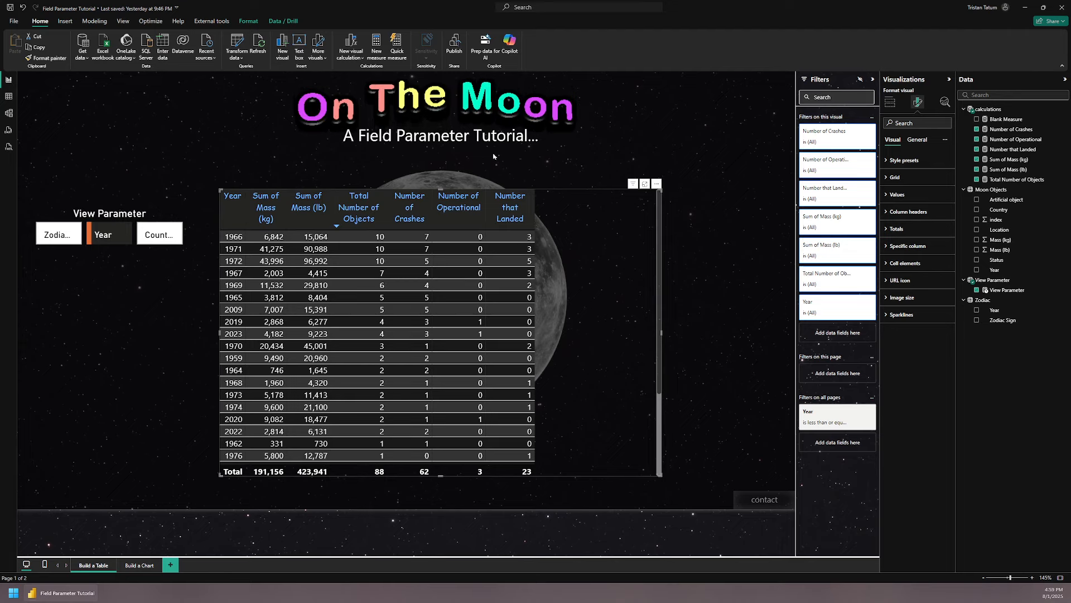
{"action": "left_click", "coordinate": [94, 22]}
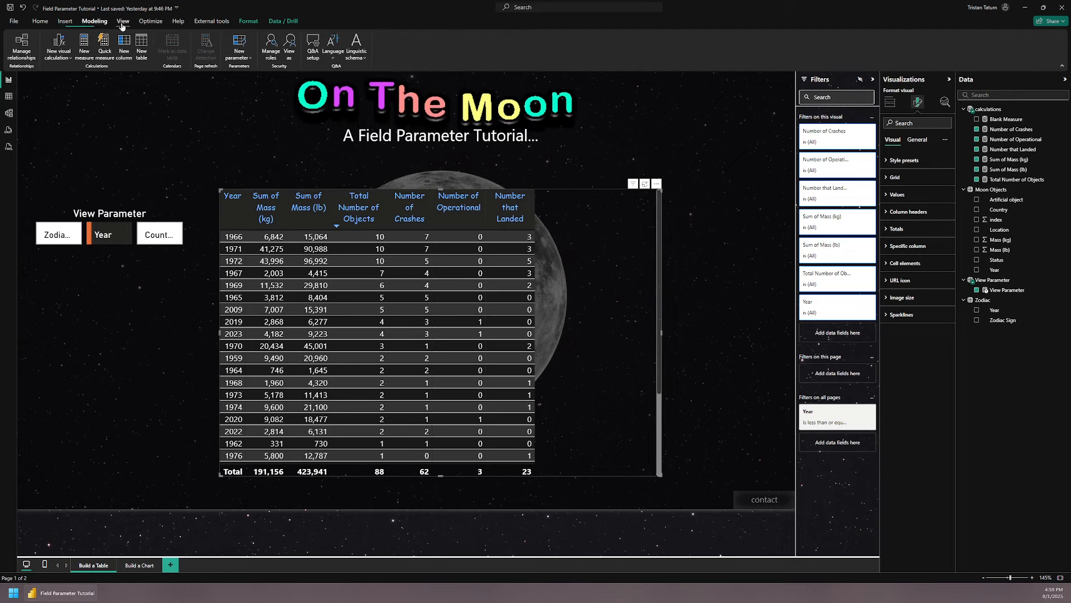
{"action": "left_click", "coordinate": [238, 49]}
{"action": "left_click", "coordinate": [249, 87]}
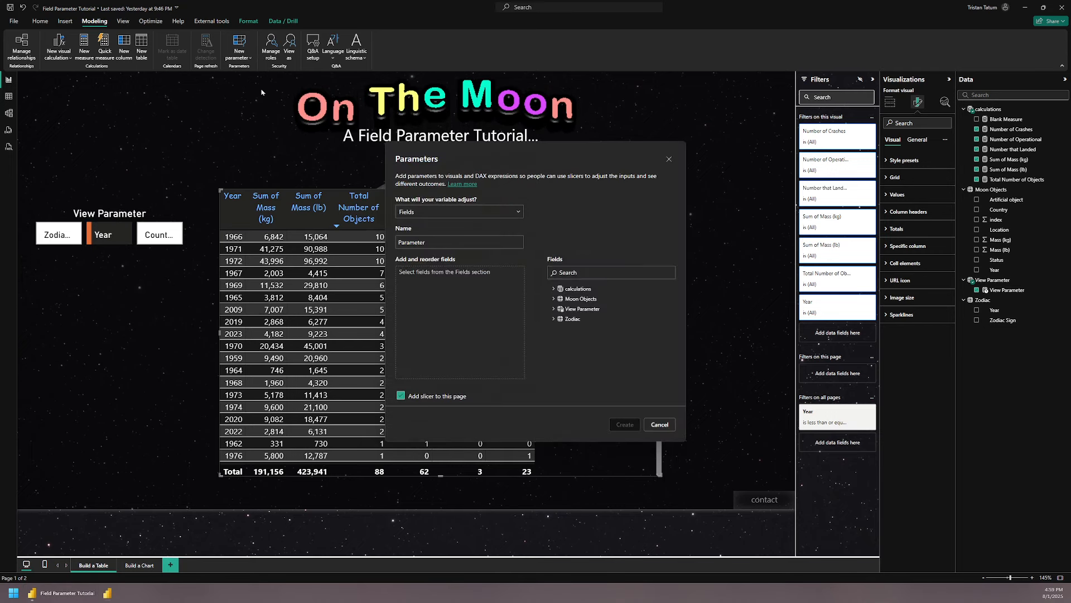
{"action": "type", "text": "Moon"}
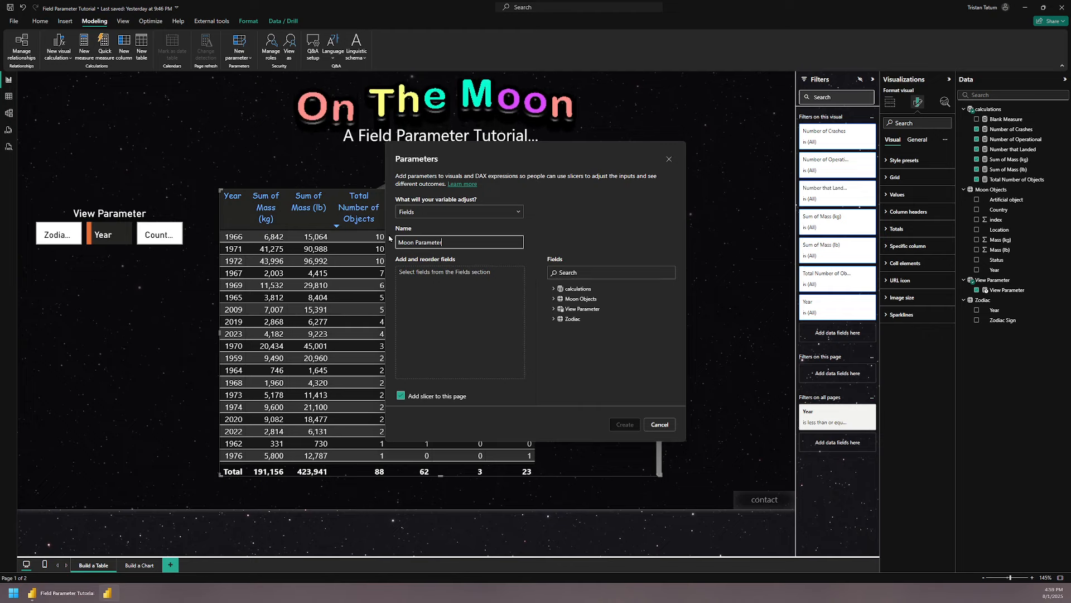
Add Number that Landed, Number of Crashes, Number of Operational, Sum of Mass (lb), Sum of Mass (kg) and Total Number of Objects to Moon Parameter.
{"action": "left_click", "coordinate": [553, 289]}
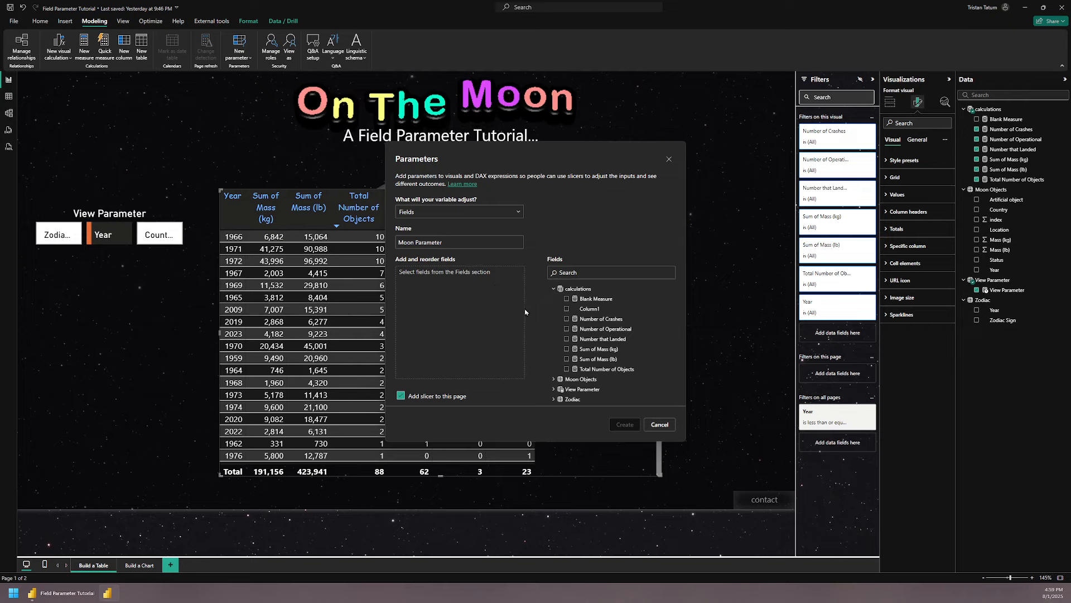
{"action": "left_click", "coordinate": [567, 339]}
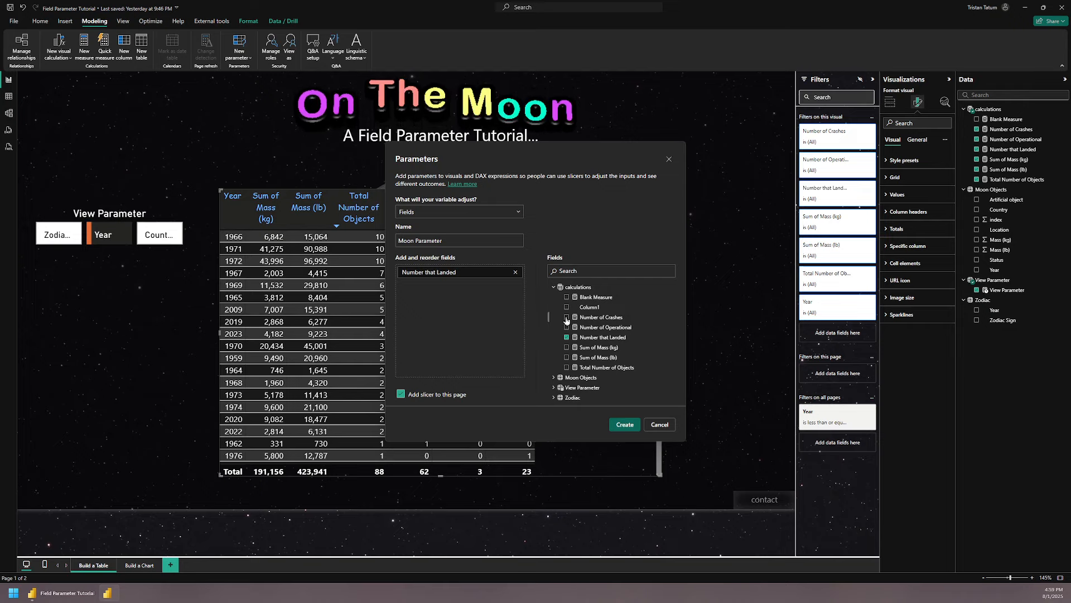
{"action": "left_click", "coordinate": [567, 318]}
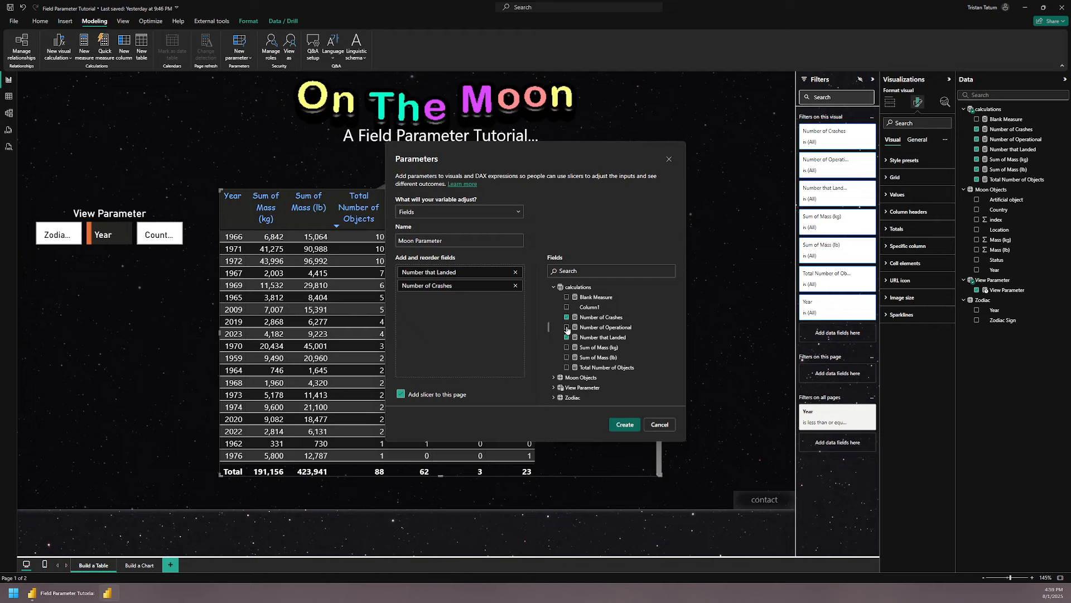
{"action": "left_click", "coordinate": [567, 328]}
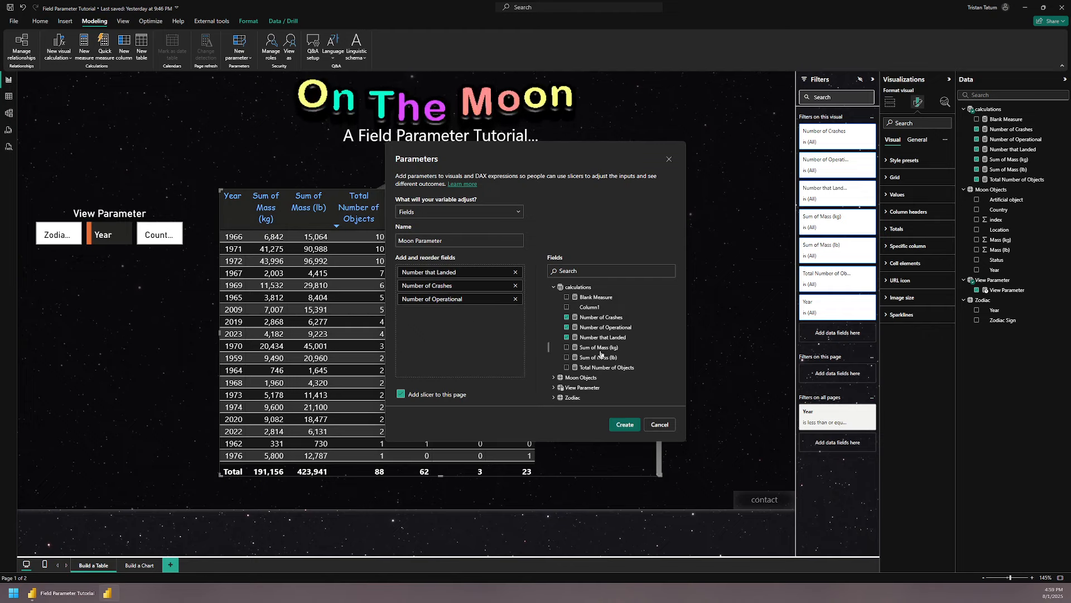
{"action": "left_click", "coordinate": [567, 357]}
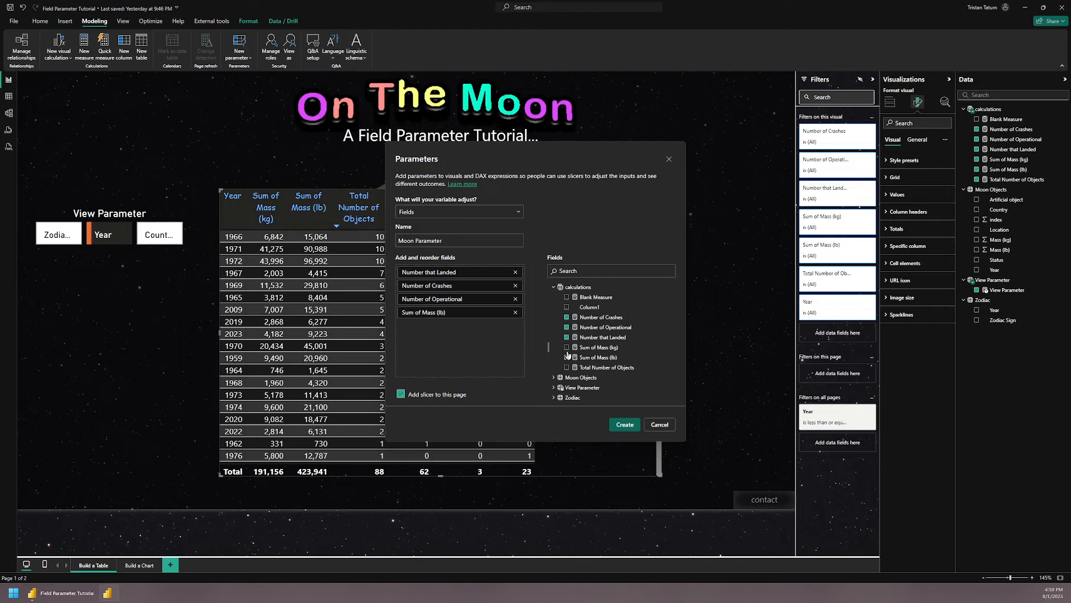
{"action": "left_click", "coordinate": [567, 347]}
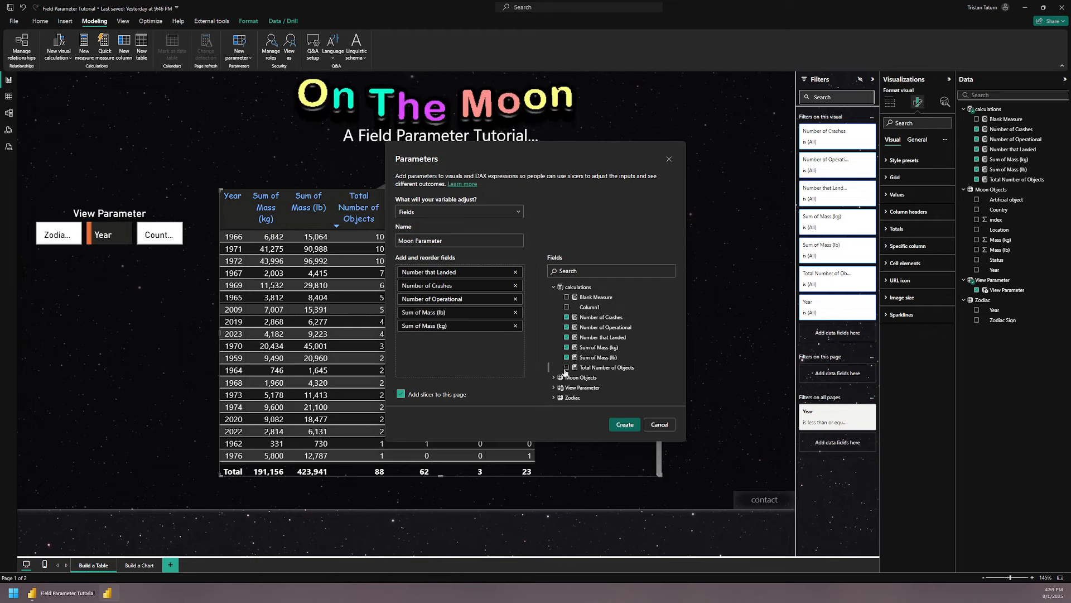
{"action": "left_click", "coordinate": [567, 367]}
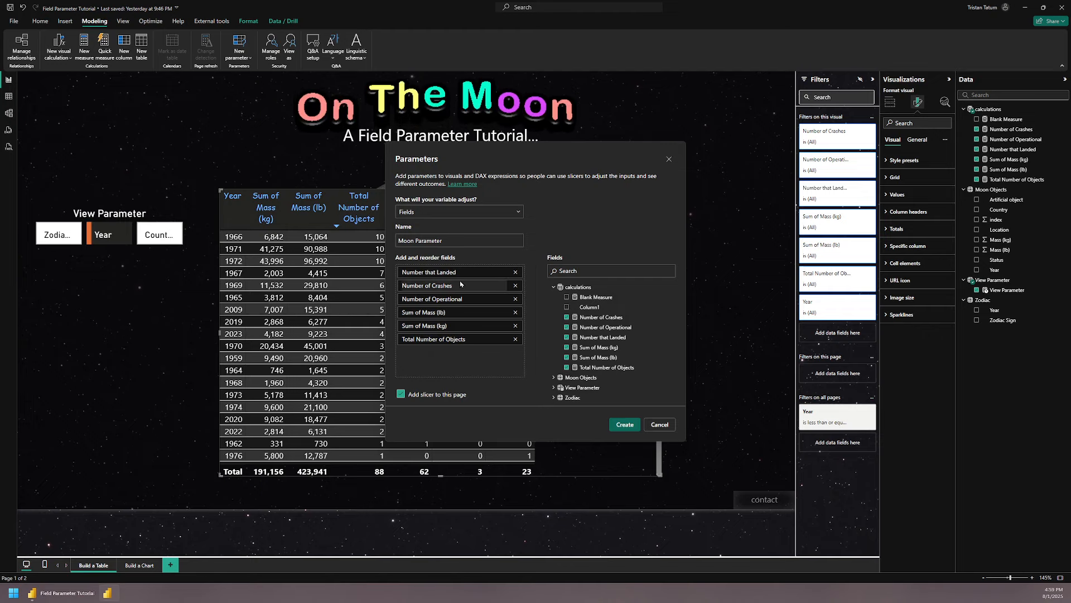
Reorder the parameter's fields so Sum of Mass (kg) and then Sum of Mass (lb) follow Total Number of Objects.
{"action": "mouse_move", "coordinate": [474, 340]}
{"action": "left_mouse_down"}
{"action": "mouse_move", "coordinate": [474, 306]}
{"action": "mouse_move", "coordinate": [463, 335]}
{"action": "left_mouse_up"}
{"action": "left_click", "coordinate": [516, 313]}
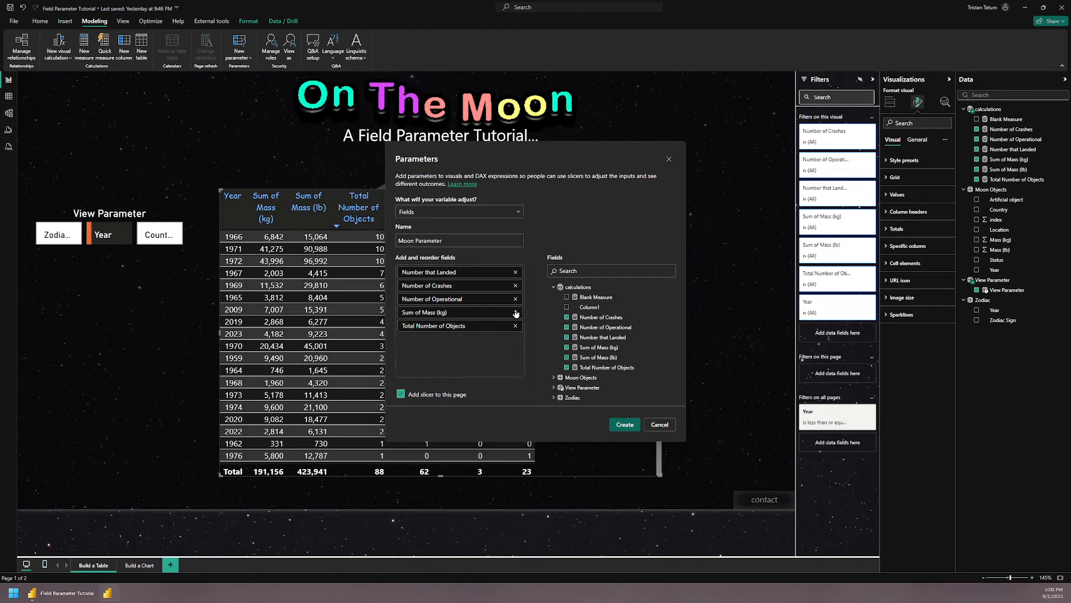
{"action": "left_click", "coordinate": [516, 312]}
{"action": "left_click", "coordinate": [567, 347]}
{"action": "left_click", "coordinate": [567, 357]}
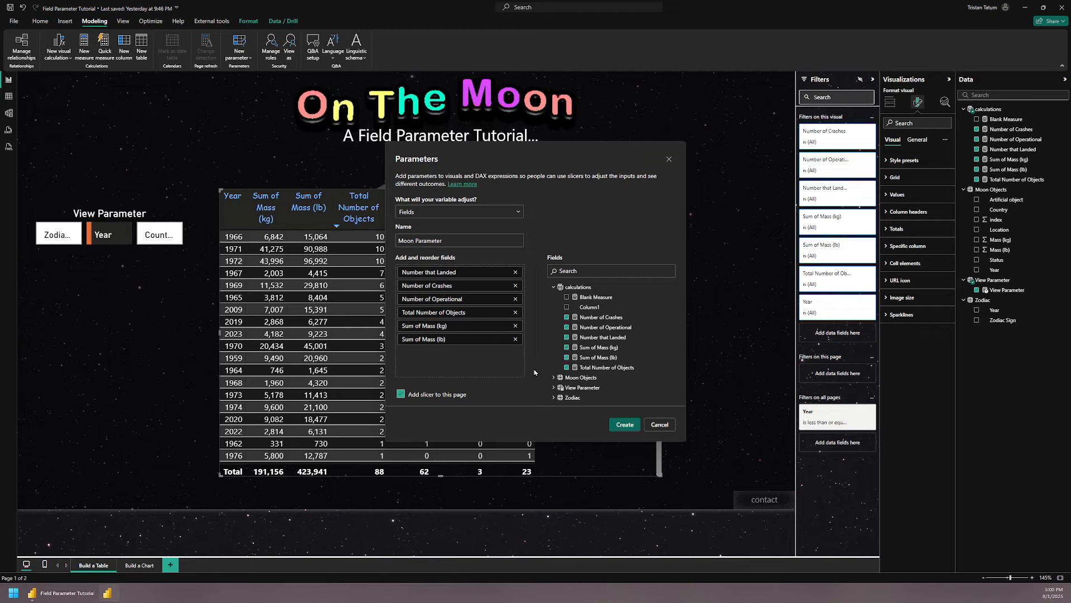
Create Moon Parameter without adding a slicer to the page, and expand it in the data model.
{"action": "left_click", "coordinate": [451, 398]}
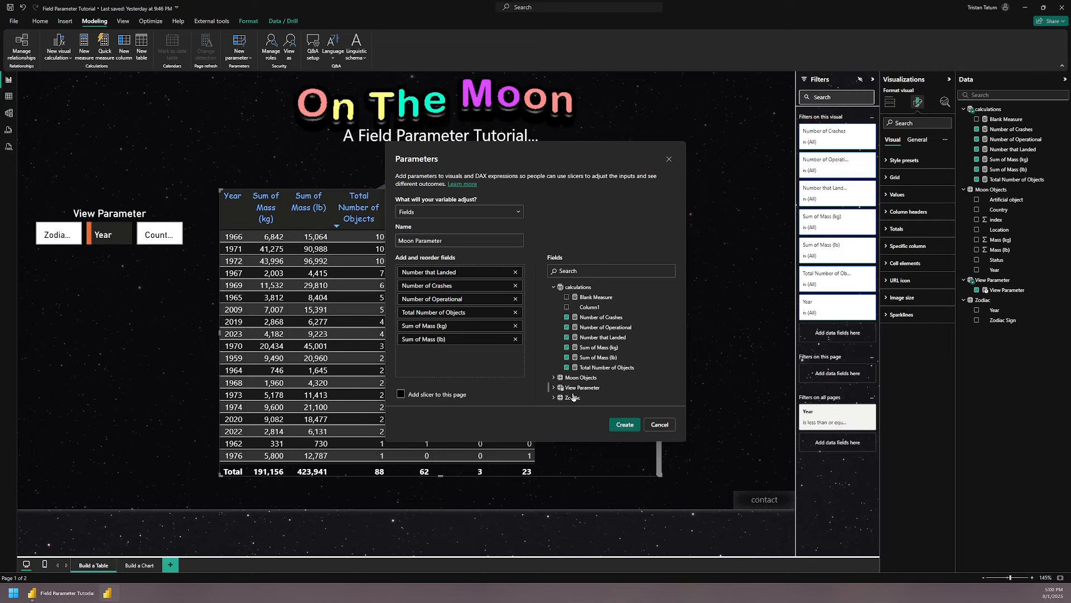
{"action": "left_click", "coordinate": [623, 426]}
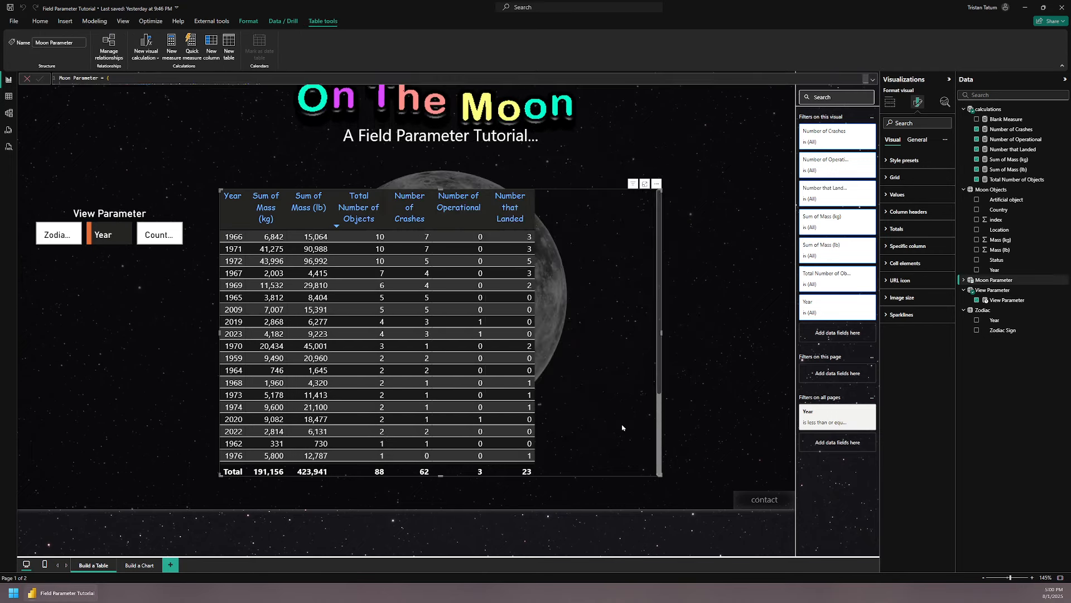
{"action": "left_click", "coordinate": [994, 281]}
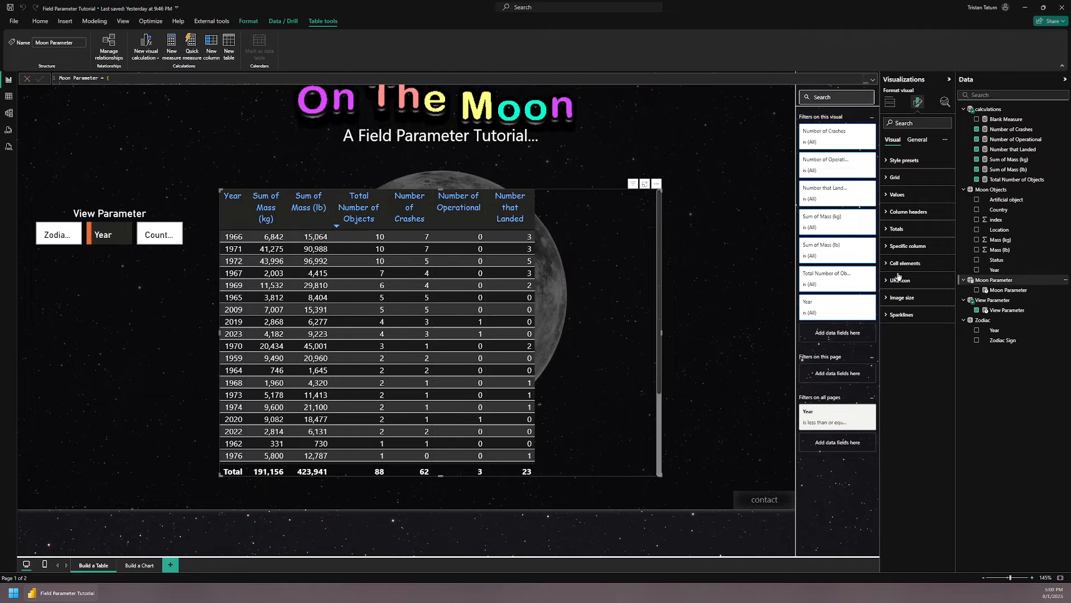
Inspect Moon Parameter's table and its DAX definition, comparing the display name with the measure reference for Number that Landed.
{"action": "left_click", "coordinate": [5, 99]}
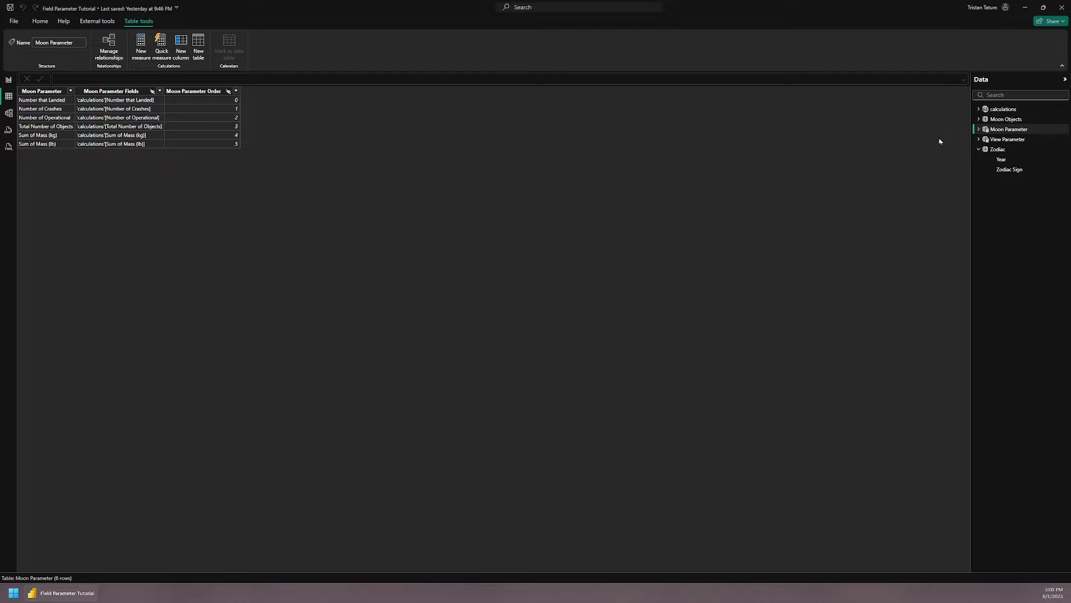
{"action": "left_click", "coordinate": [979, 129]}
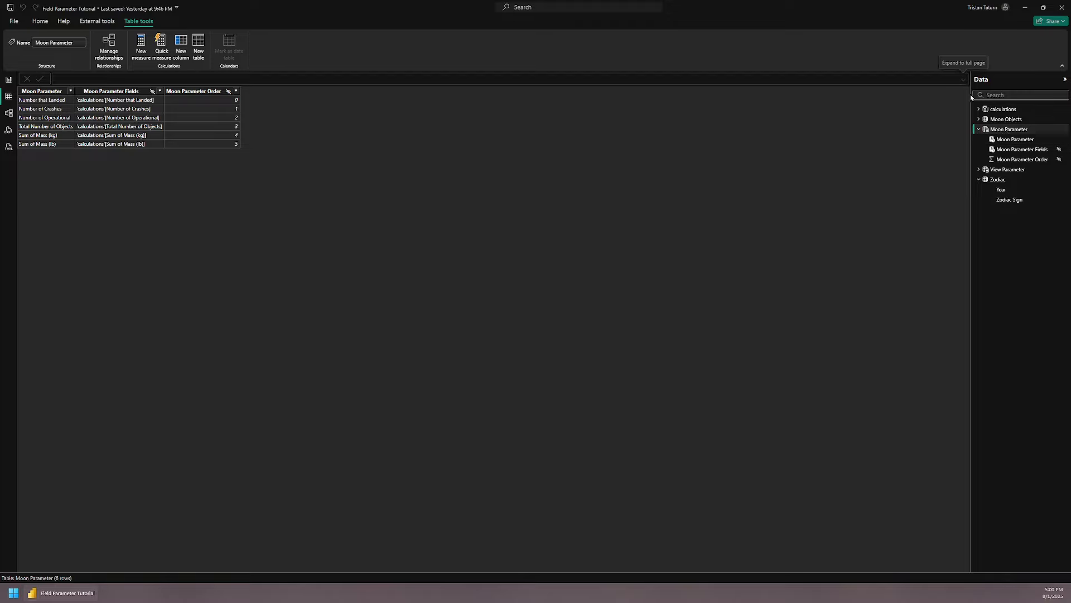
{"action": "left_click", "coordinate": [1015, 139]}
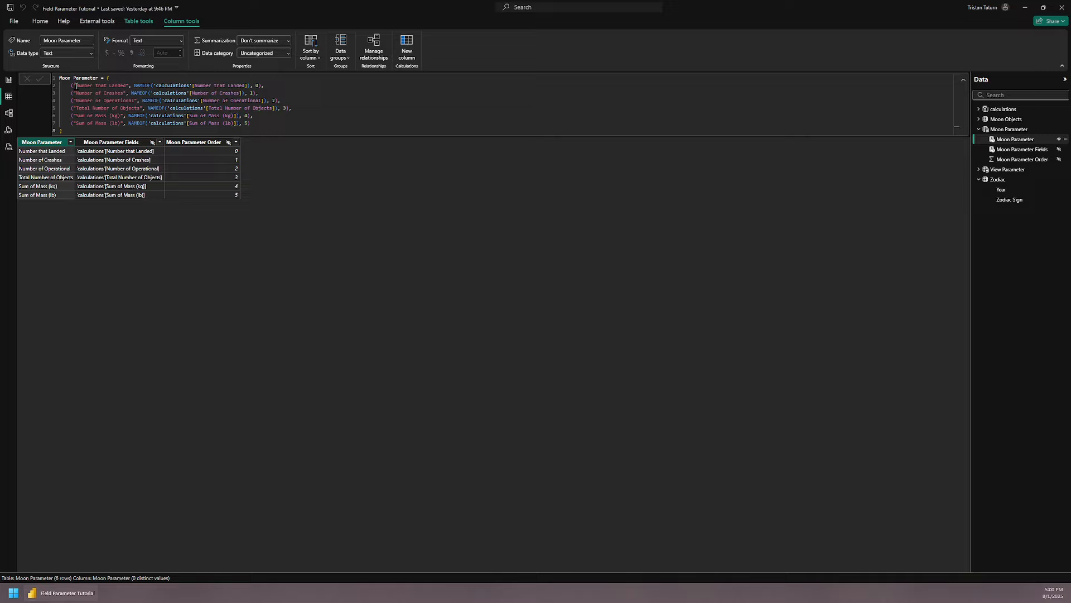
{"action": "left_click_drag", "start_coordinate": [73, 85], "coordinate": [247, 84]}
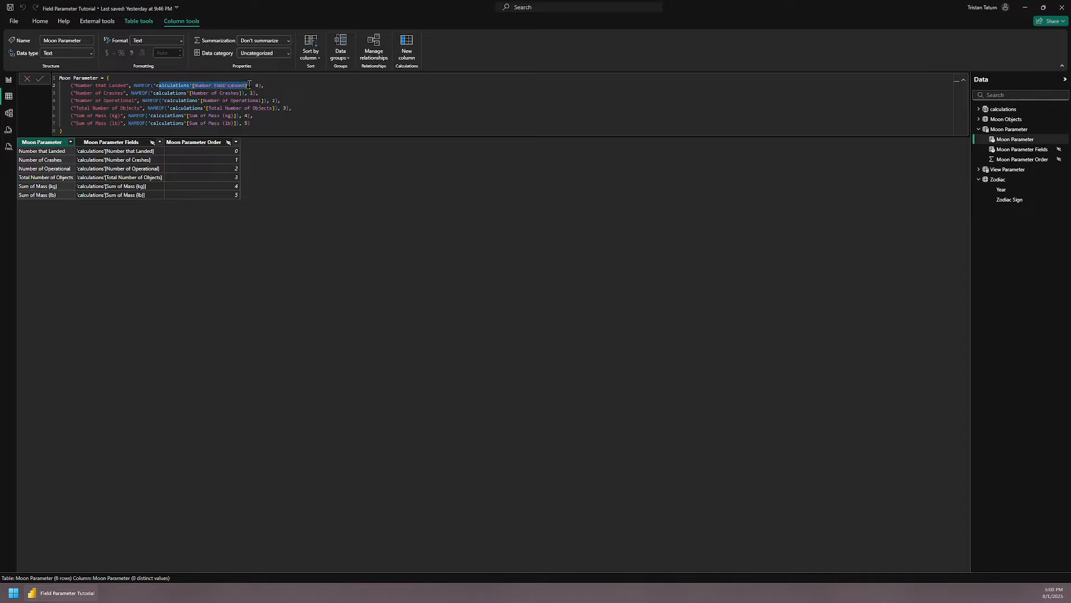
{"action": "left_click_drag", "start_coordinate": [73, 86], "coordinate": [127, 86]}
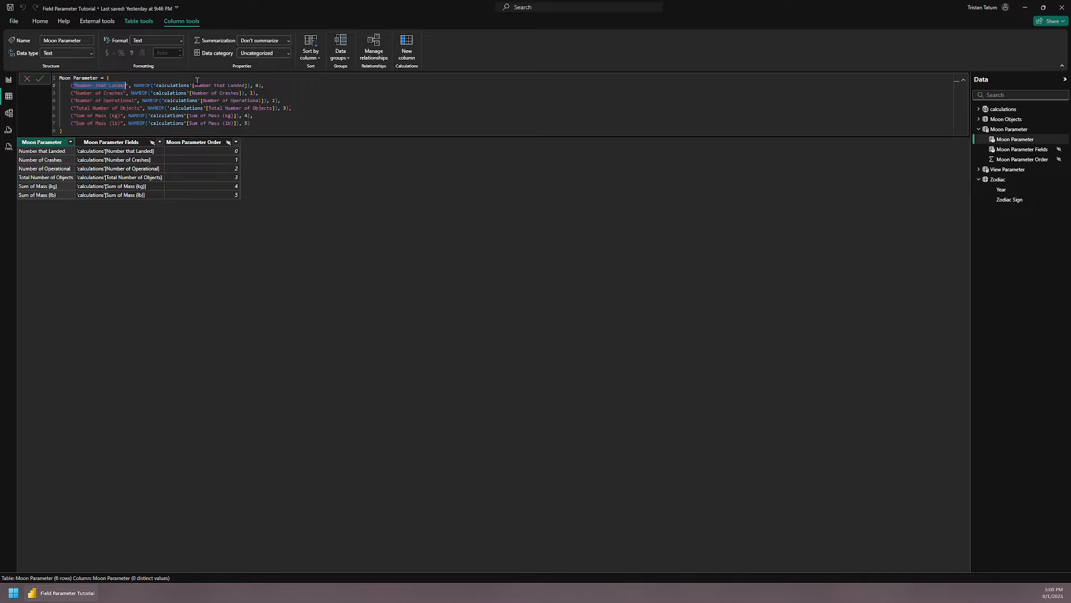
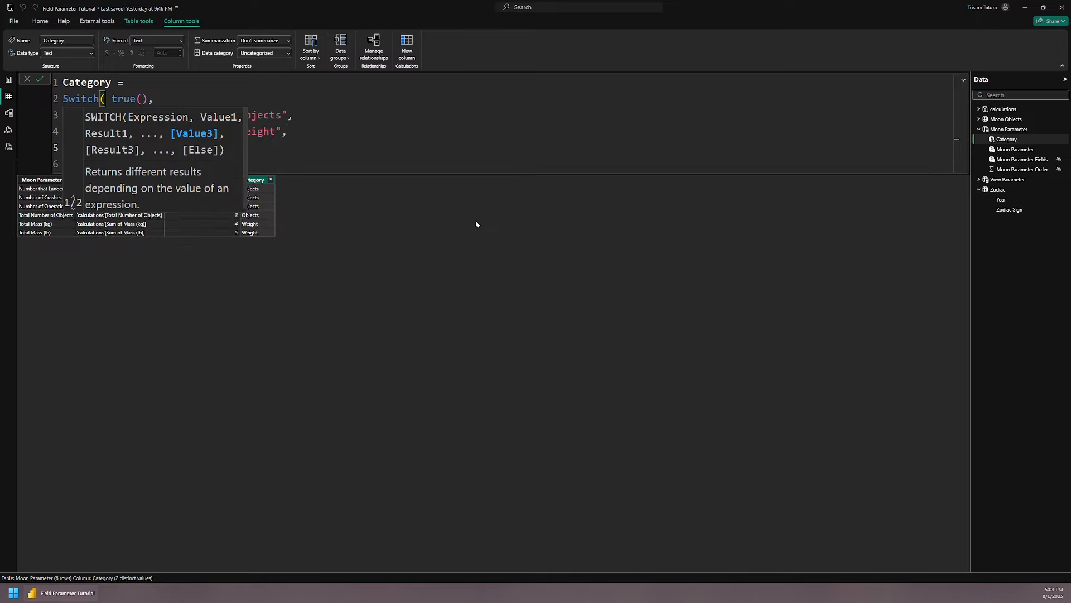
Examine the SWITCH formula of Moon Parameter's Category column, including its "Other" fallback value.
{"action": "left_click", "coordinate": [404, 117]}
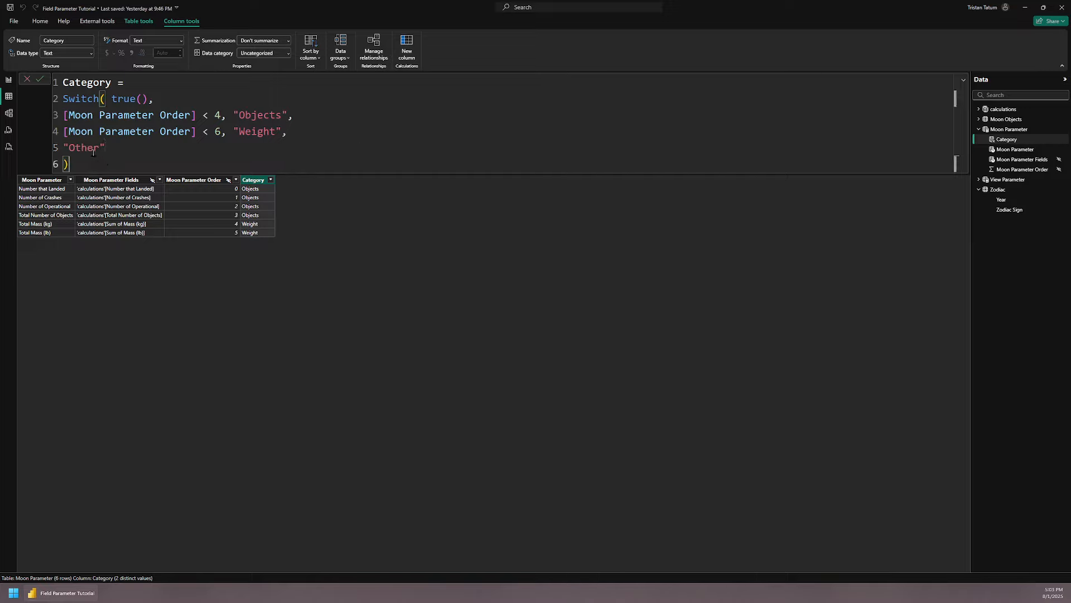
{"action": "left_click_drag", "start_coordinate": [64, 148], "coordinate": [112, 145]}
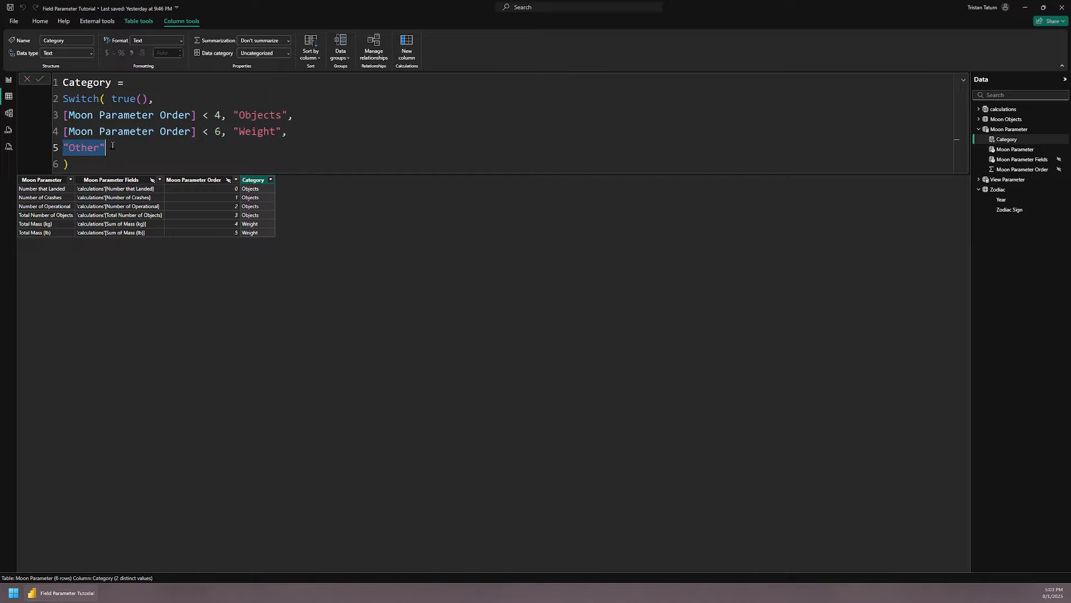
{"action": "left_click", "coordinate": [140, 147]}
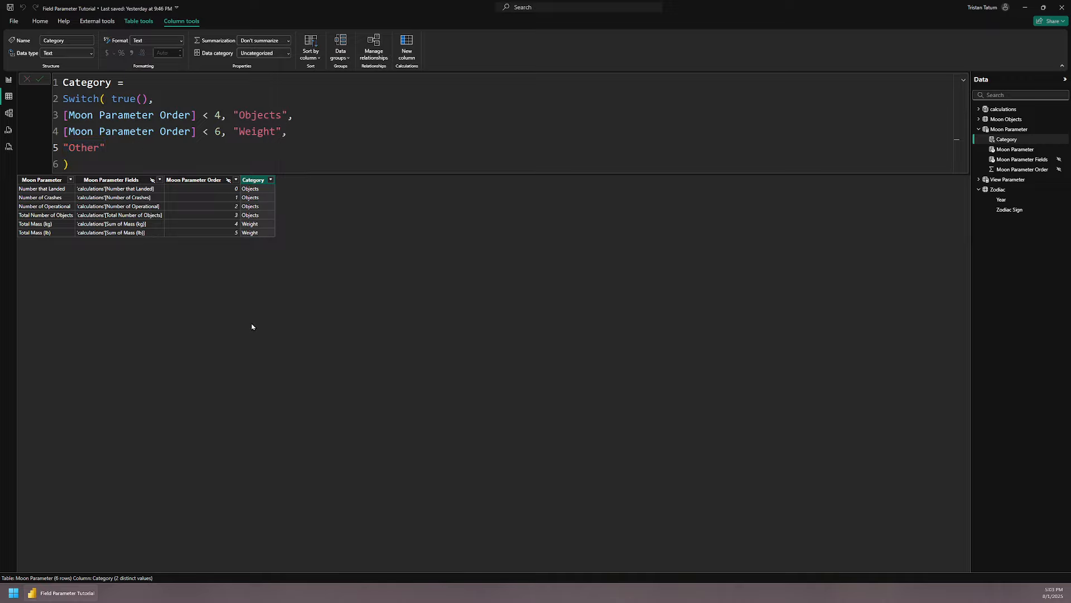
{"action": "left_click", "coordinate": [964, 82]}
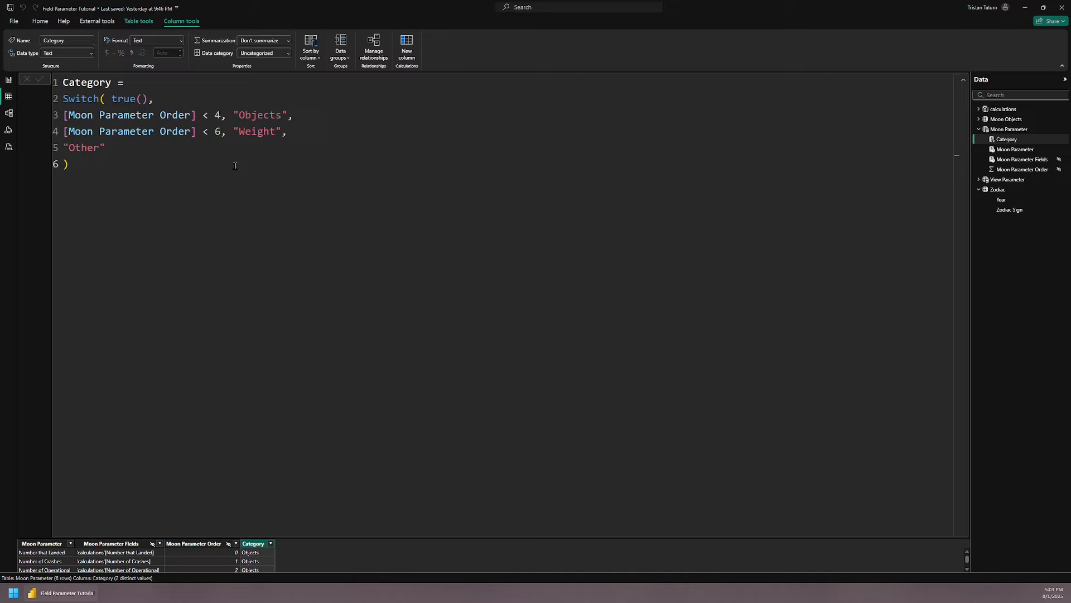
Back in the report, remove all six measures from the table visual, keeping only View Parameter in its columns.
{"action": "left_click", "coordinate": [9, 81]}
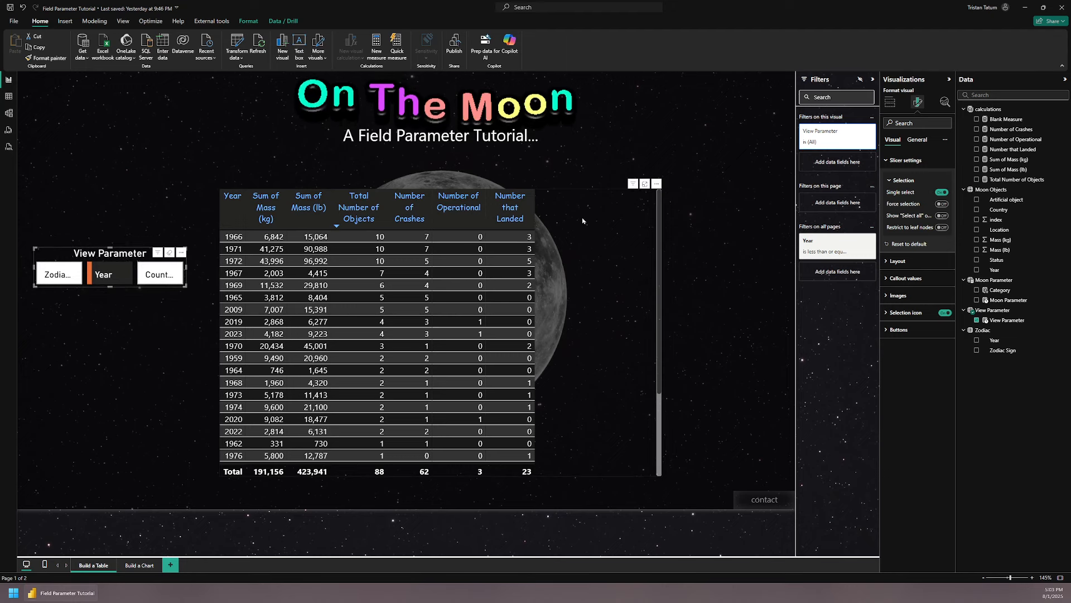
{"action": "left_click", "coordinate": [586, 218]}
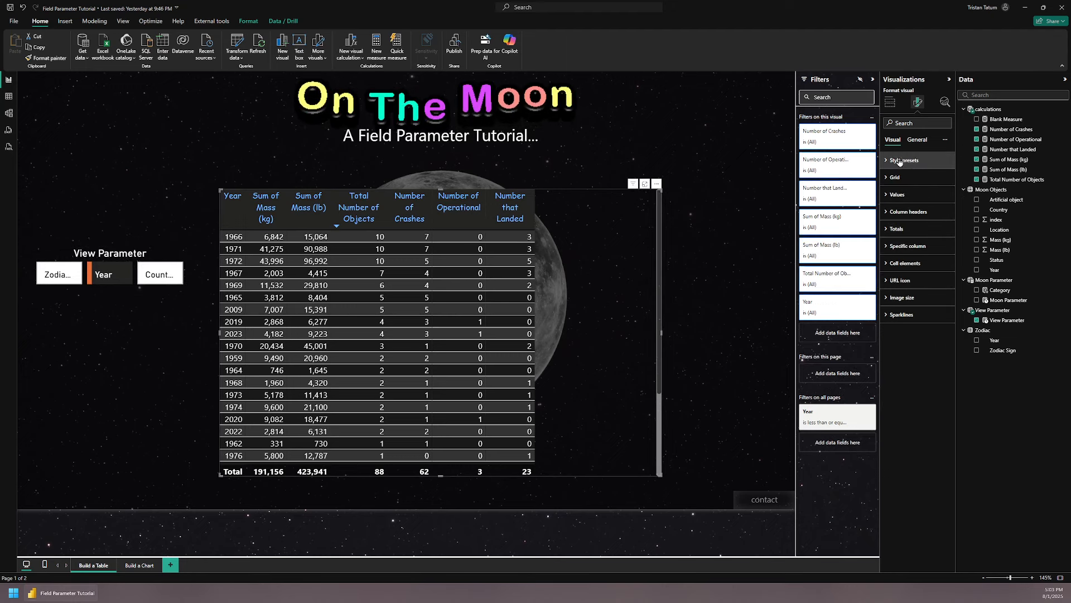
{"action": "left_click", "coordinate": [890, 102]}
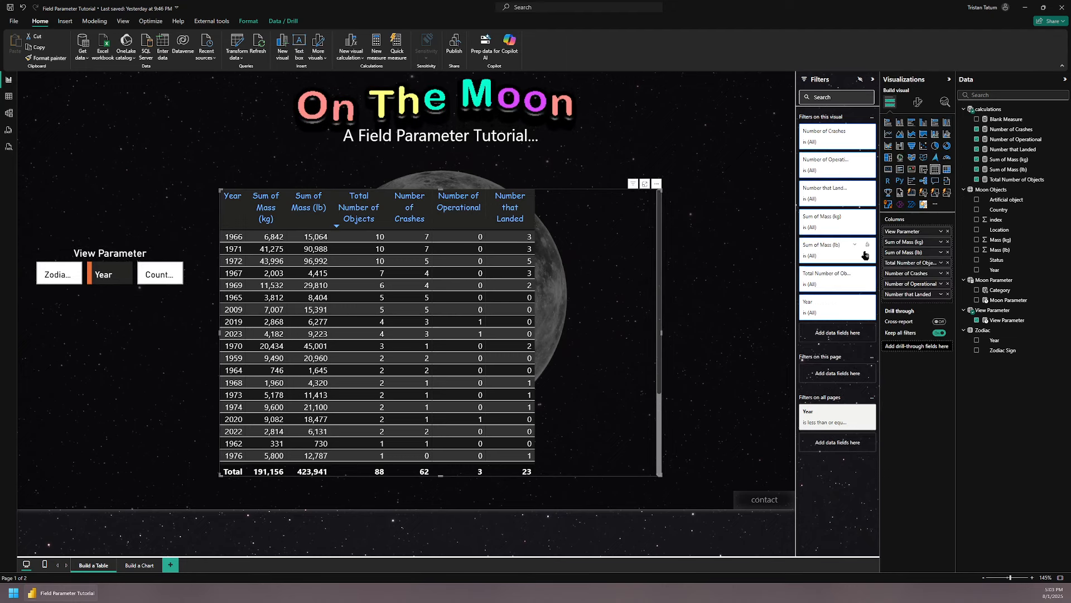
{"action": "left_click", "coordinate": [947, 241]}
{"action": "left_click", "coordinate": [947, 242]}
{"action": "left_click", "coordinate": [947, 242]}
{"action": "left_click", "coordinate": [947, 242]}
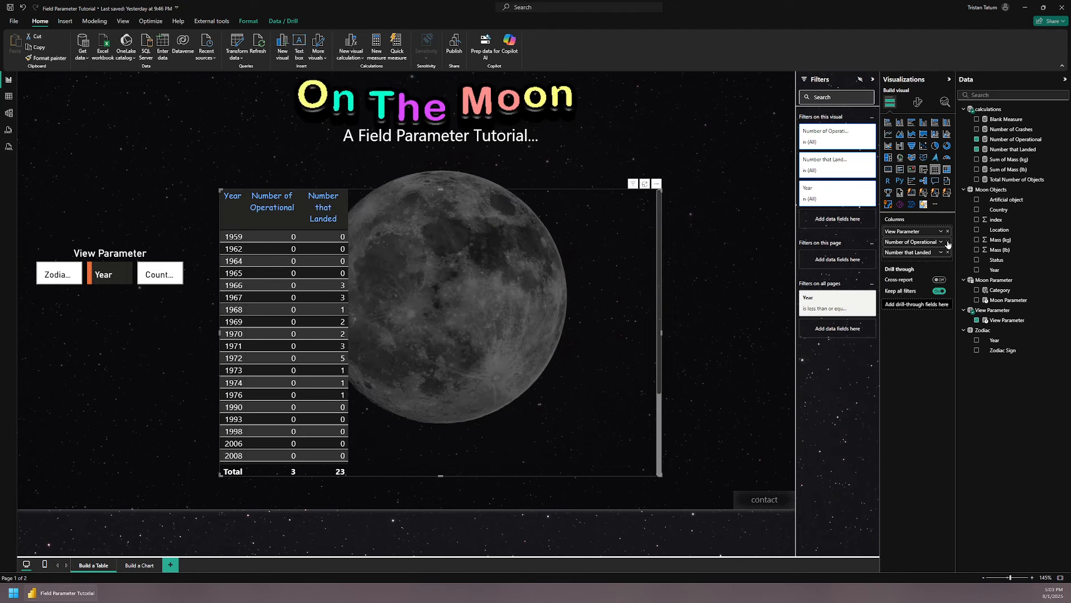
{"action": "left_click", "coordinate": [947, 241]}
{"action": "left_click", "coordinate": [947, 241]}
Switch the View Parameter slicer through Zodiac Sign and Year, leaving Country as the only selection.
{"action": "left_click", "coordinate": [59, 274]}
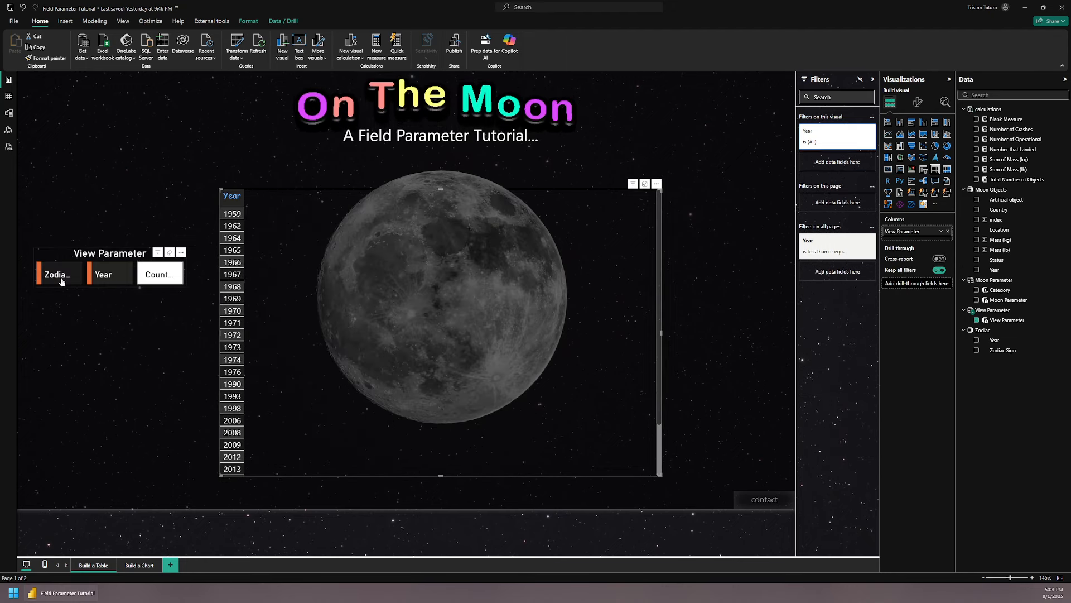
{"action": "left_click", "coordinate": [104, 276]}
{"action": "left_click", "coordinate": [158, 277]}
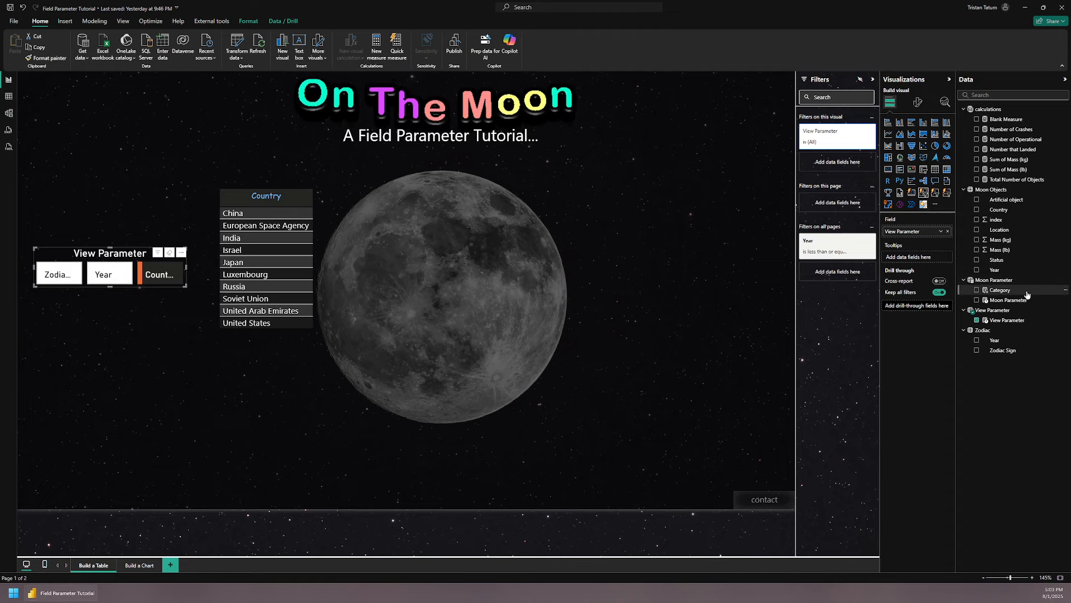
Try Moon Parameter as the View Parameter slicer's field, undo that replacement, and select the table visual.
{"action": "left_click_drag", "start_coordinate": [1025, 300], "coordinate": [926, 235]}
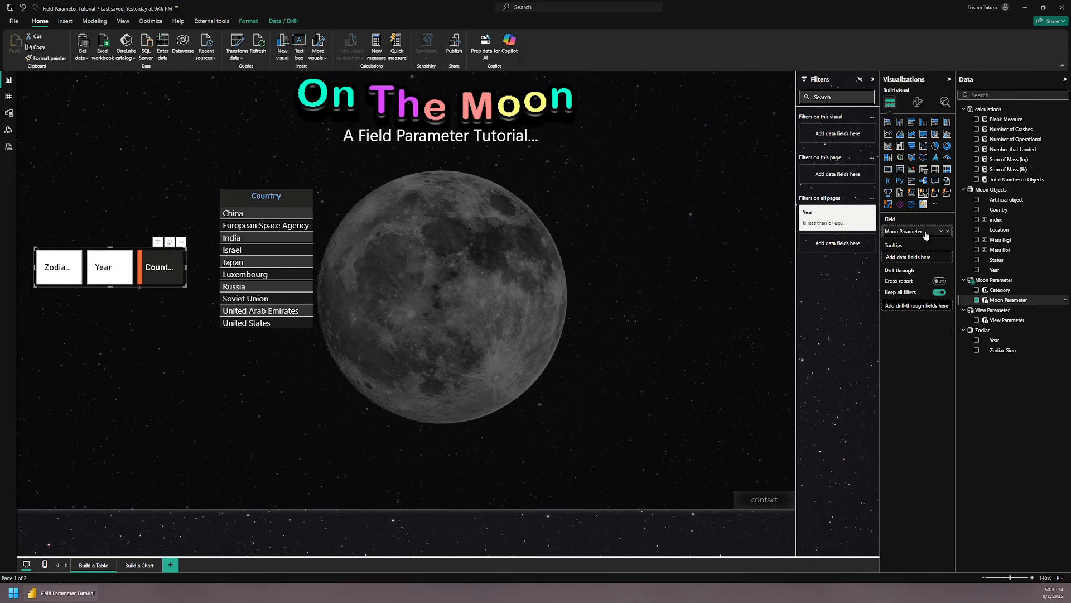
{"action": "key", "text": "ctrl+z"}
{"action": "left_click", "coordinate": [416, 251]}
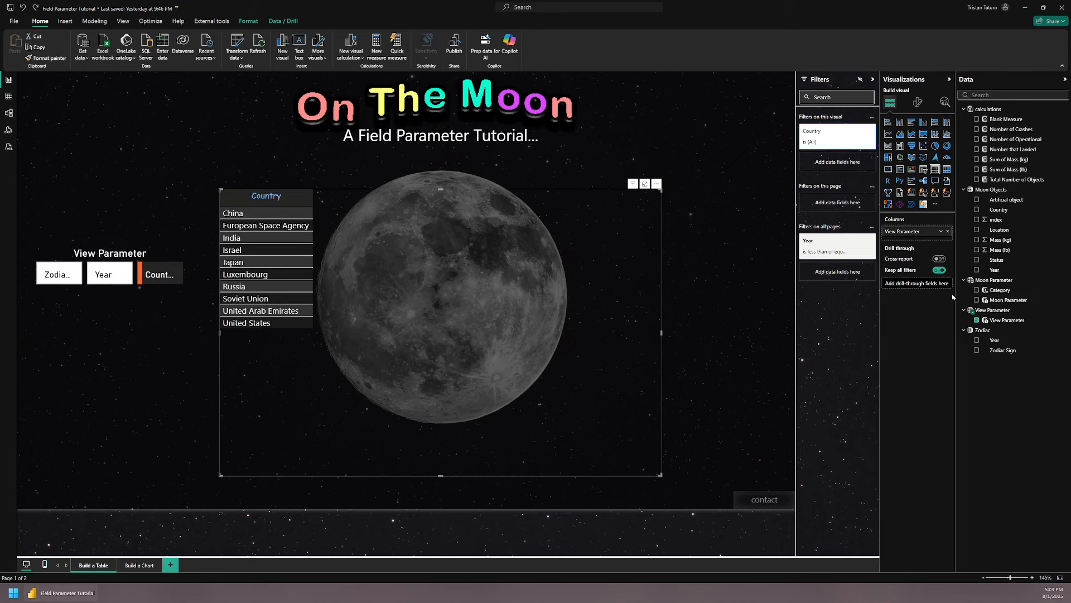
Add Moon Parameter to the table's columns below View Parameter, then narrow the table and shift it away from the slicer.
{"action": "left_click_drag", "start_coordinate": [1007, 299], "coordinate": [928, 235]}
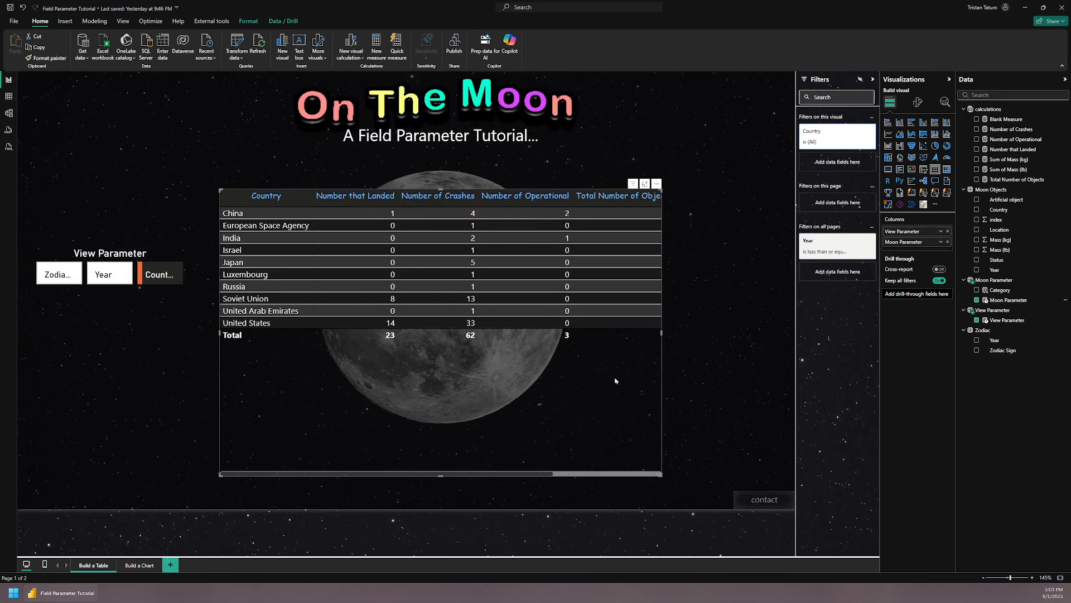
{"action": "left_click_drag", "start_coordinate": [661, 332], "coordinate": [795, 333]}
{"action": "mouse_move", "coordinate": [606, 373]}
{"action": "left_mouse_down"}
{"action": "mouse_move", "coordinate": [574, 373]}
{"action": "mouse_move", "coordinate": [582, 378]}
{"action": "mouse_move", "coordinate": [597, 355]}
{"action": "left_mouse_up"}
{"action": "left_click_drag", "start_coordinate": [783, 325], "coordinate": [610, 324]}
{"action": "left_click_drag", "start_coordinate": [415, 371], "coordinate": [502, 388]}
Duplicate the View Parameter slicer above the original and replace the copy's field with Moon Parameter.
{"action": "left_click", "coordinate": [116, 256]}
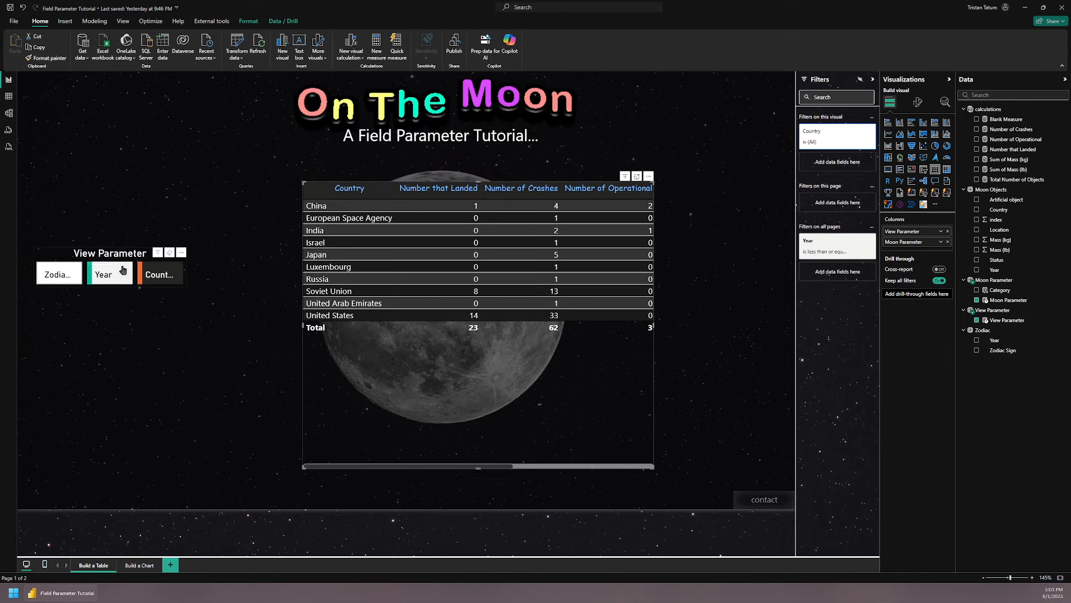
{"action": "key", "text": "ctrl+c"}
{"action": "key", "text": "ctrl+v"}
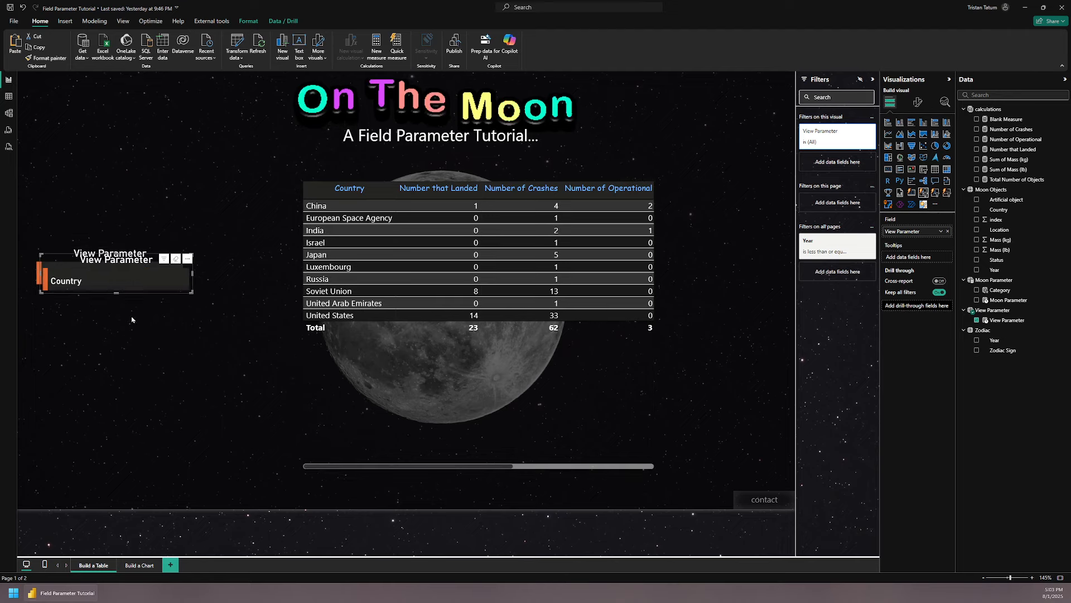
{"action": "left_click_drag", "start_coordinate": [110, 263], "coordinate": [175, 161]}
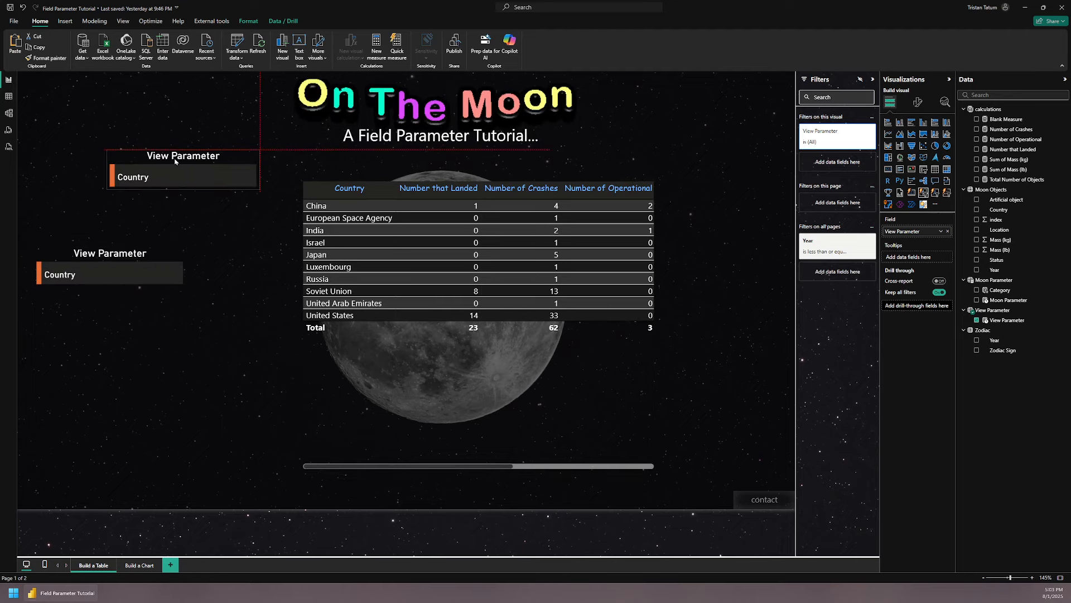
{"action": "left_click", "coordinate": [947, 231]}
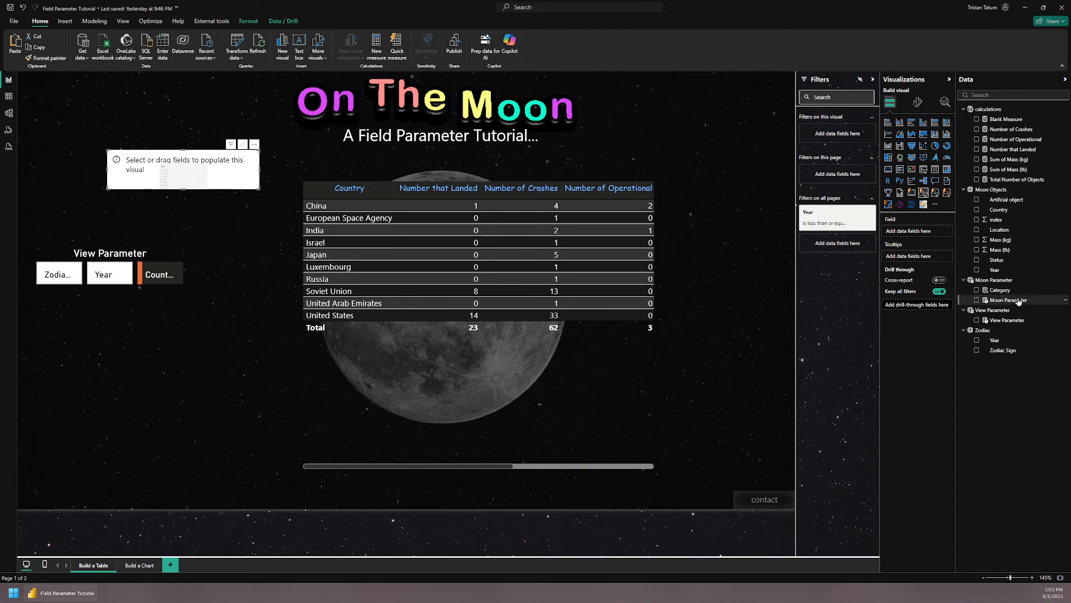
{"action": "left_click_drag", "start_coordinate": [1018, 301], "coordinate": [917, 231]}
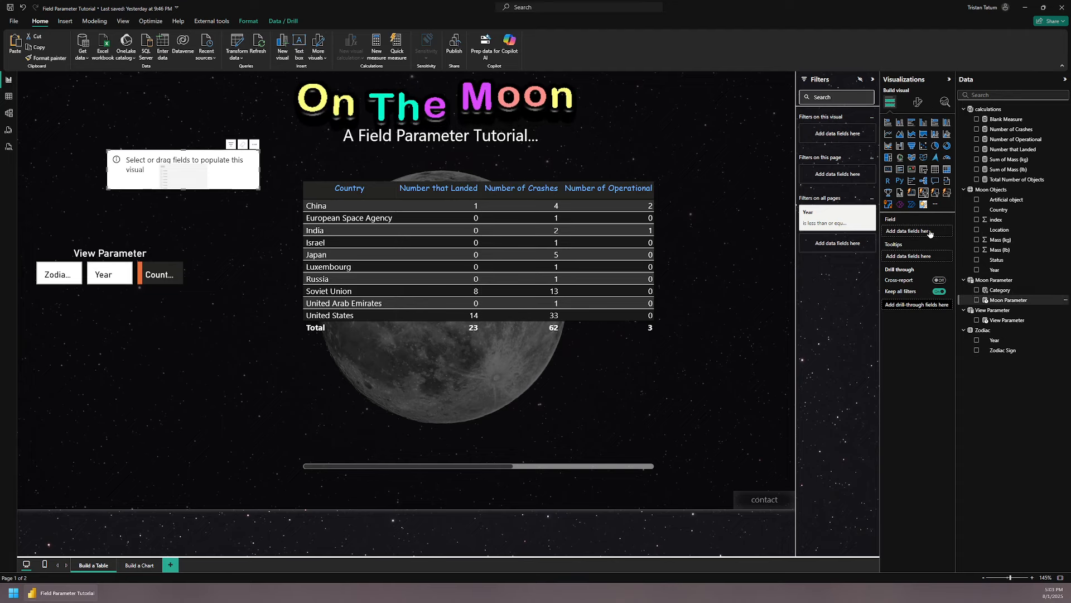
Arrange the Moon Parameter slicer as a grid of 2 rows and 3 columns, resizing it so all six measure names fit.
{"action": "left_click_drag", "start_coordinate": [259, 188], "coordinate": [651, 205]}
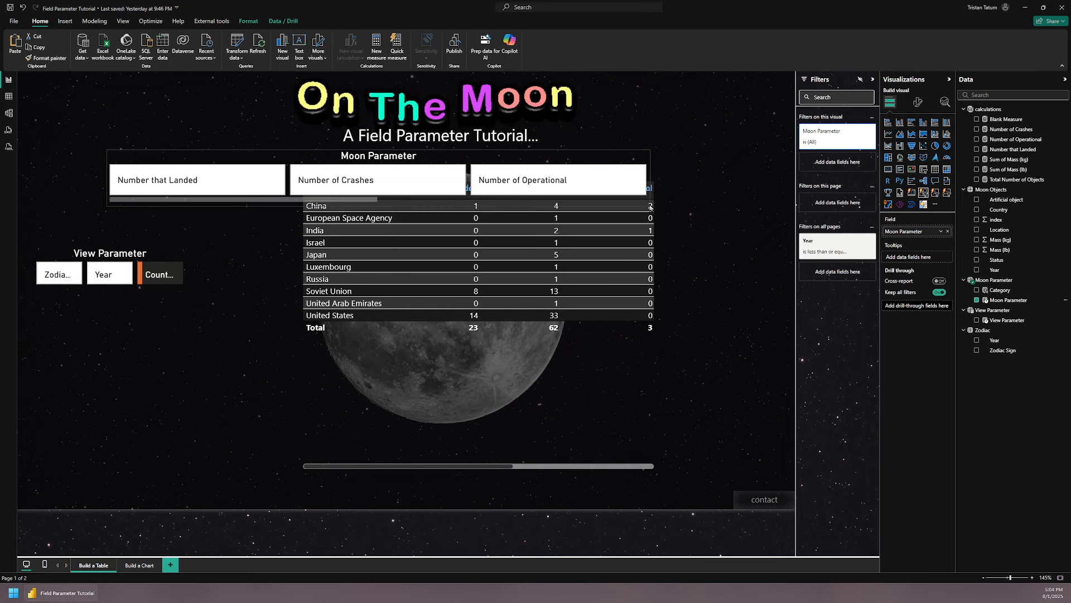
{"action": "left_click_drag", "start_coordinate": [302, 159], "coordinate": [265, 147]}
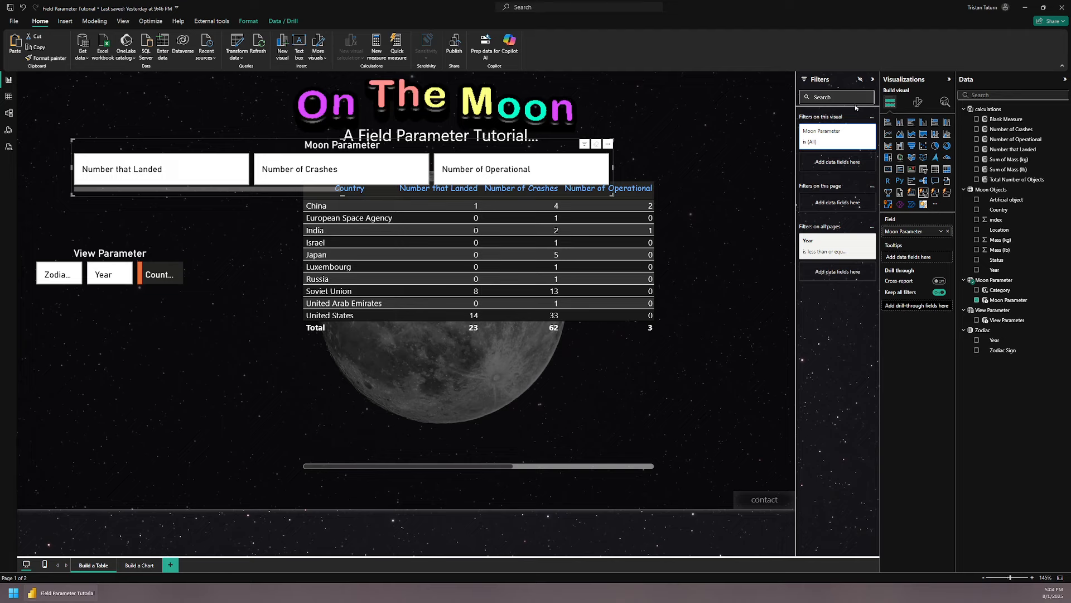
{"action": "left_click", "coordinate": [922, 102]}
{"action": "left_click", "coordinate": [919, 179]}
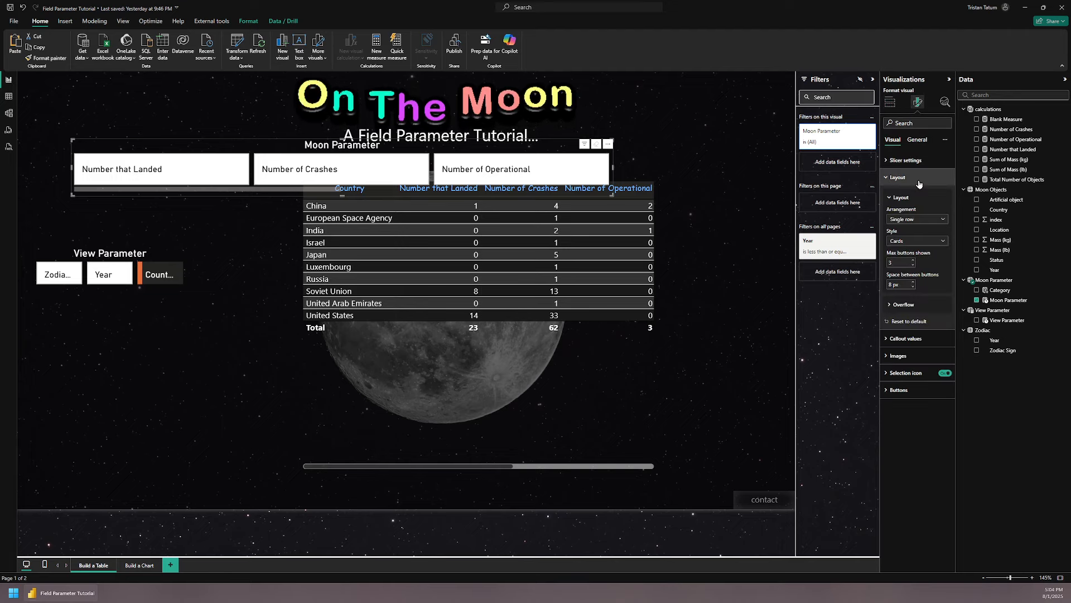
{"action": "left_click", "coordinate": [938, 223]}
{"action": "left_click", "coordinate": [920, 250]}
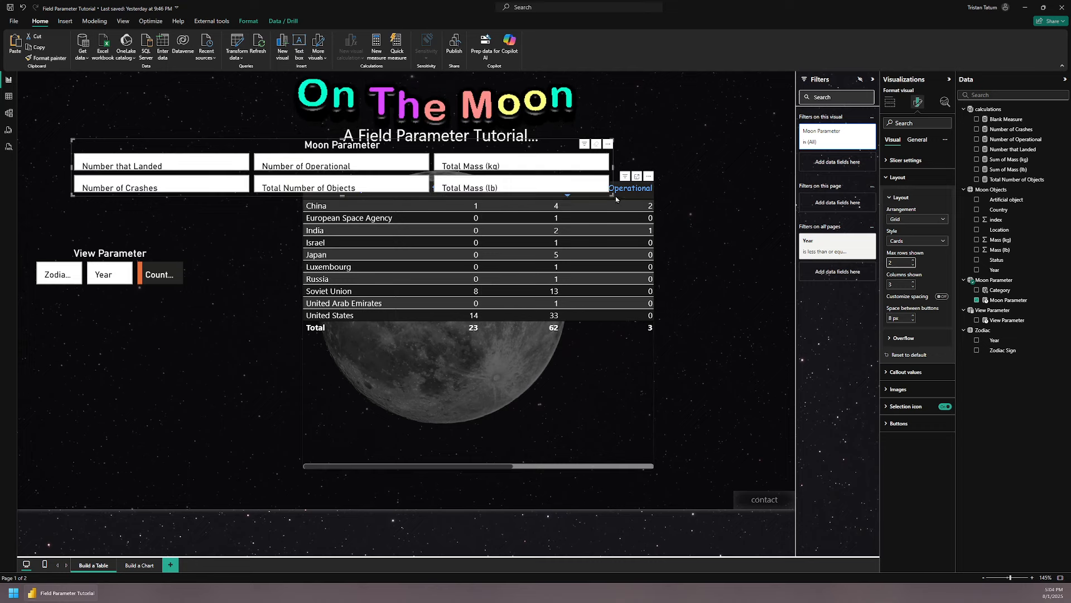
{"action": "left_click_drag", "start_coordinate": [613, 196], "coordinate": [433, 215]}
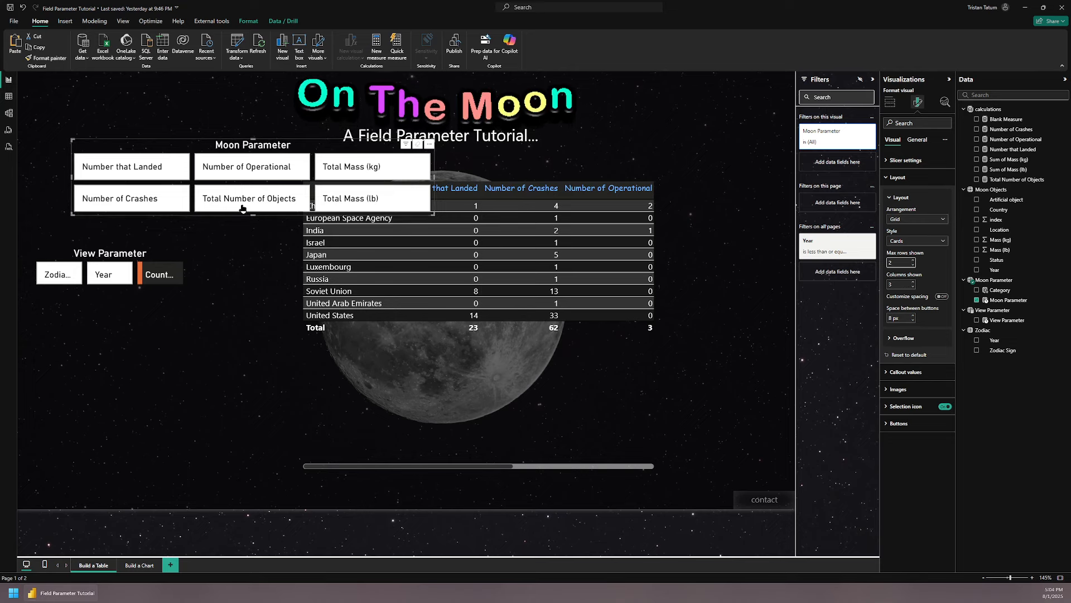
{"action": "left_click", "coordinate": [509, 169]}
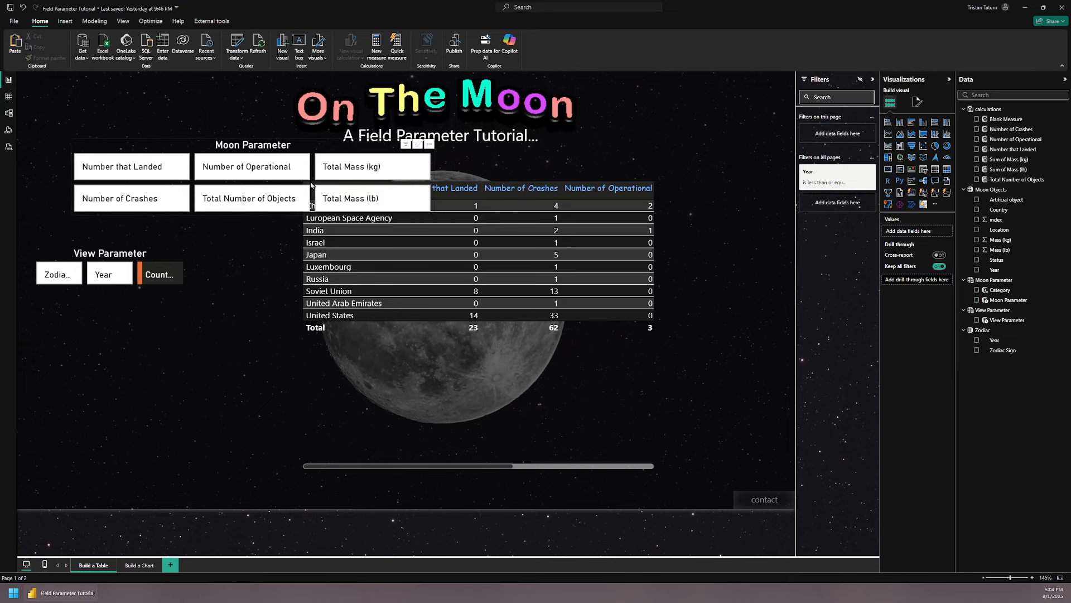
Turn off single select for the Moon Parameter slicer so several measures can be chosen together.
{"action": "left_click_drag", "start_coordinate": [311, 186], "coordinate": [334, 182]}
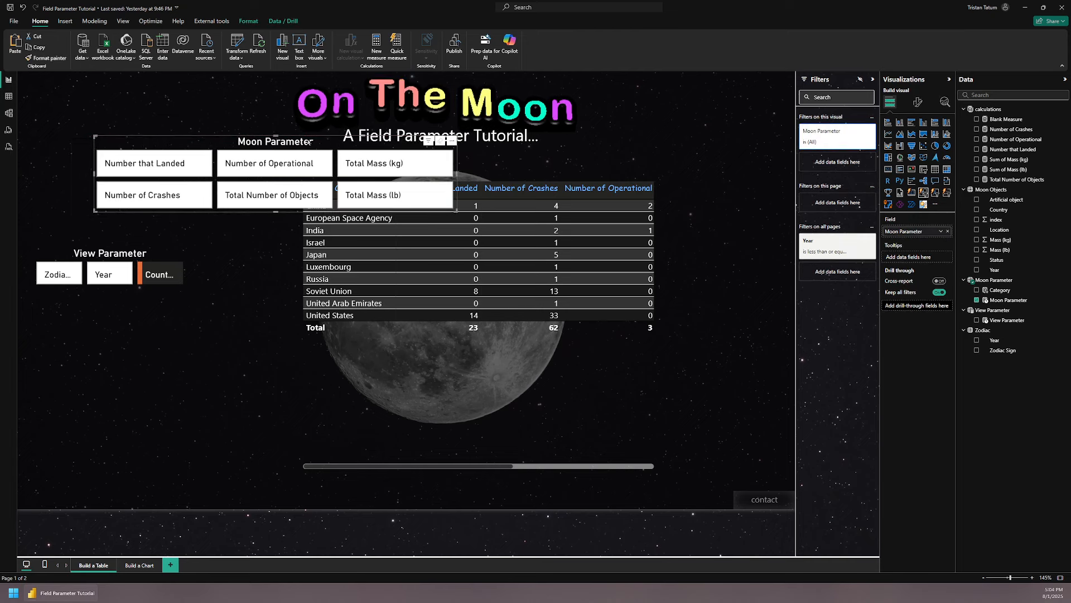
{"action": "left_click", "coordinate": [918, 103]}
{"action": "left_click", "coordinate": [916, 139]}
{"action": "left_click", "coordinate": [899, 161]}
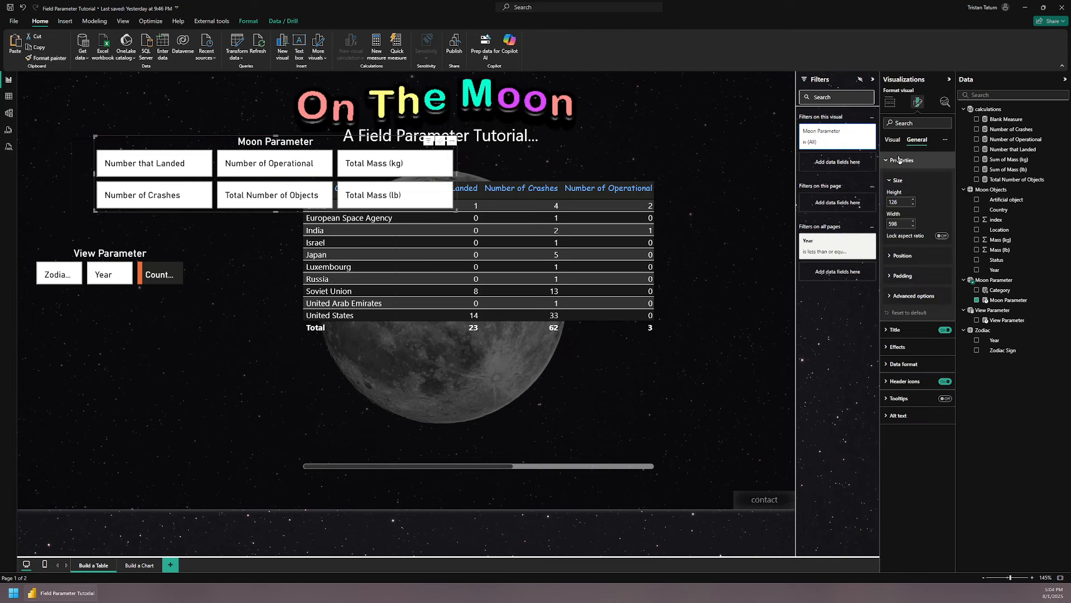
{"action": "left_click", "coordinate": [893, 139]}
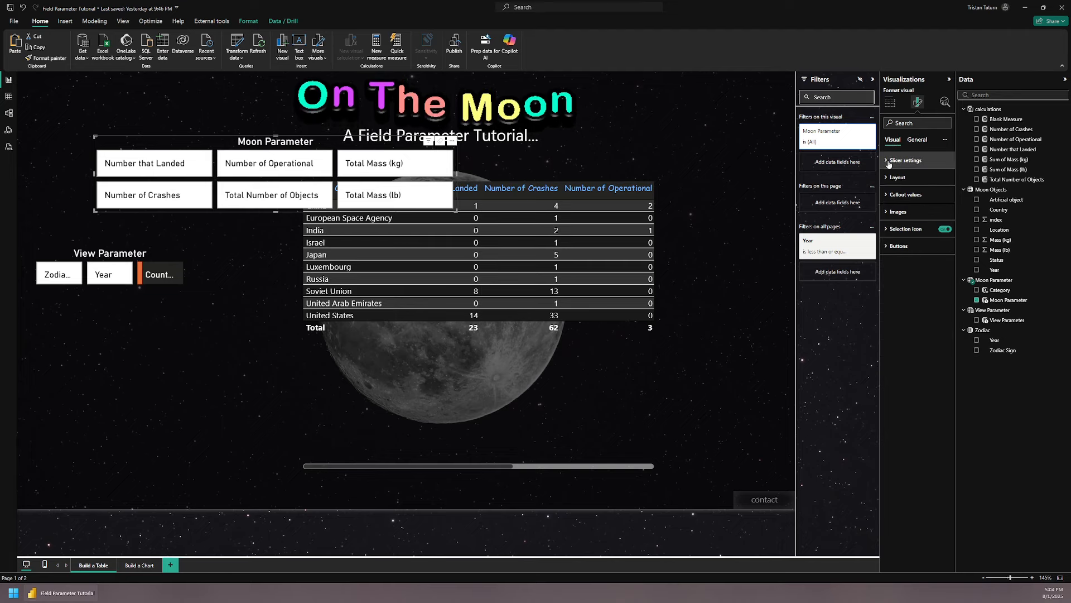
{"action": "left_click", "coordinate": [889, 162]}
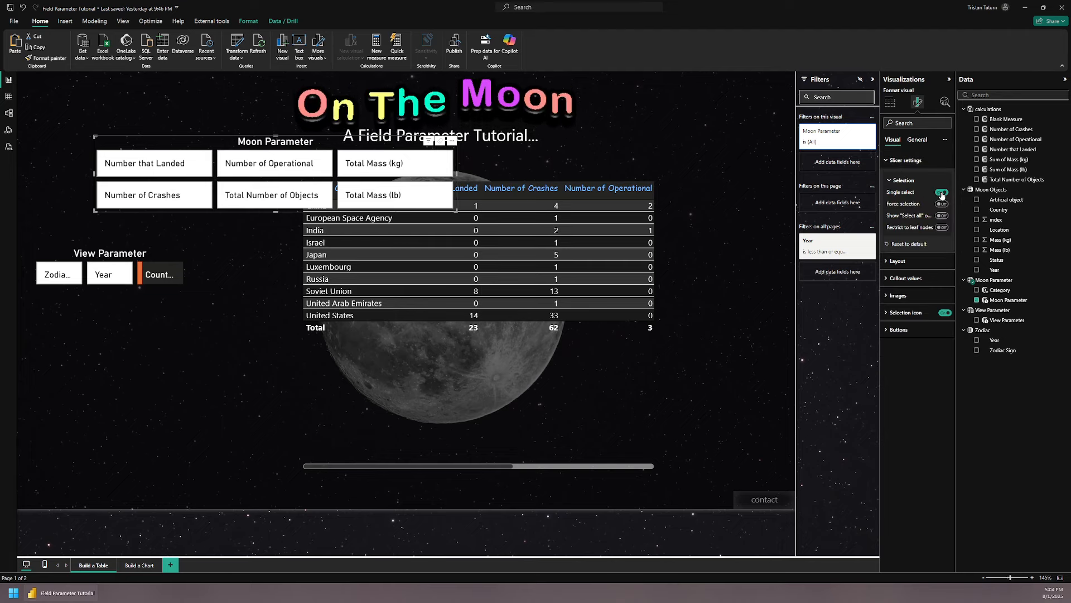
{"action": "left_click", "coordinate": [942, 193]}
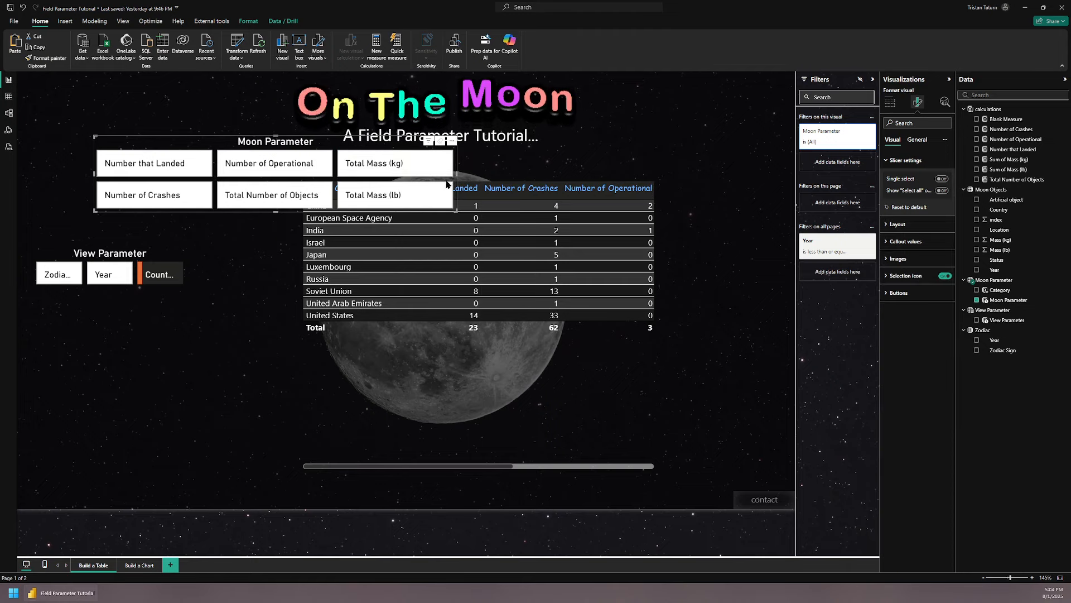
Narrow the Moon Parameter slicer slightly, place it above the View Parameter slicer, and move the table clear of both.
{"action": "mouse_move", "coordinate": [456, 173]}
{"action": "left_mouse_down"}
{"action": "mouse_move", "coordinate": [428, 173]}
{"action": "mouse_move", "coordinate": [446, 175]}
{"action": "left_mouse_up"}
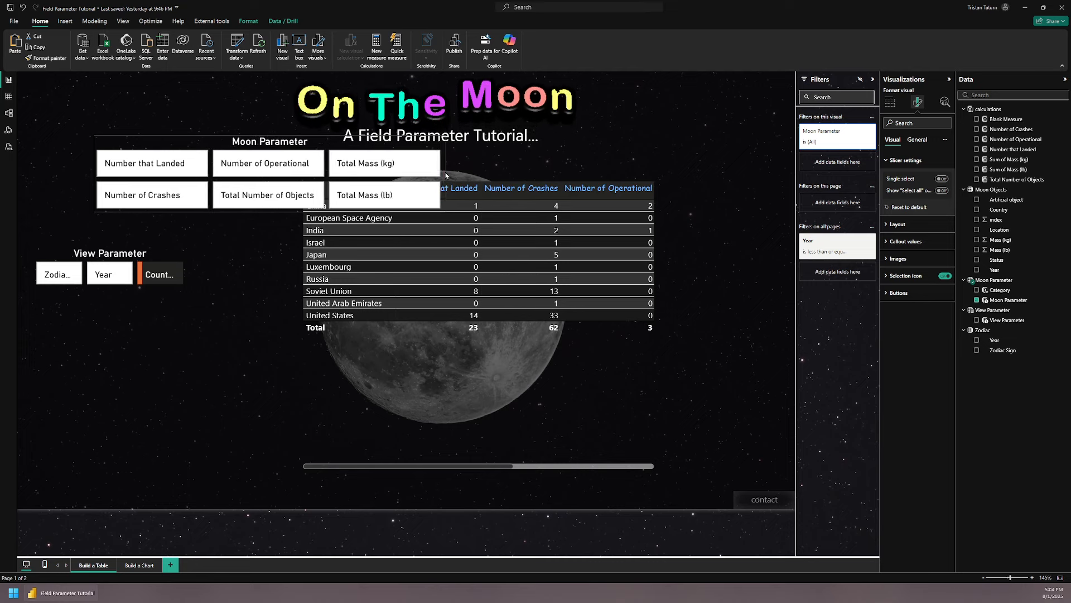
{"action": "left_click_drag", "start_coordinate": [224, 144], "coordinate": [177, 151]}
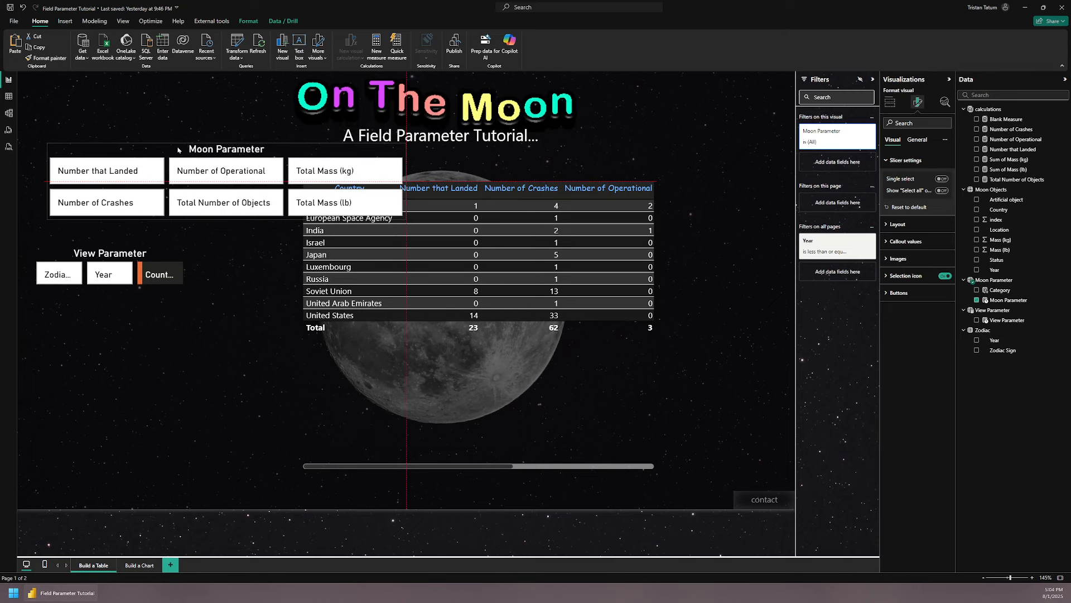
{"action": "left_click", "coordinate": [536, 395]}
{"action": "left_click_drag", "start_coordinate": [309, 375], "coordinate": [359, 403]}
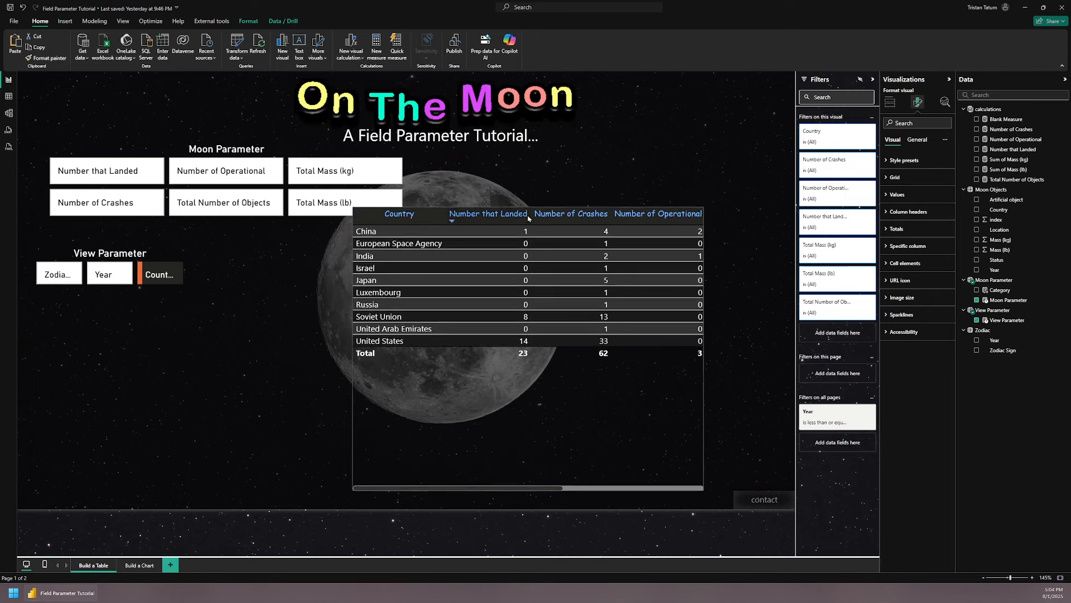
Narrow all six measure columns of the table so that each header wraps onto two lines.
{"action": "left_click_drag", "start_coordinate": [528, 268], "coordinate": [498, 269]}
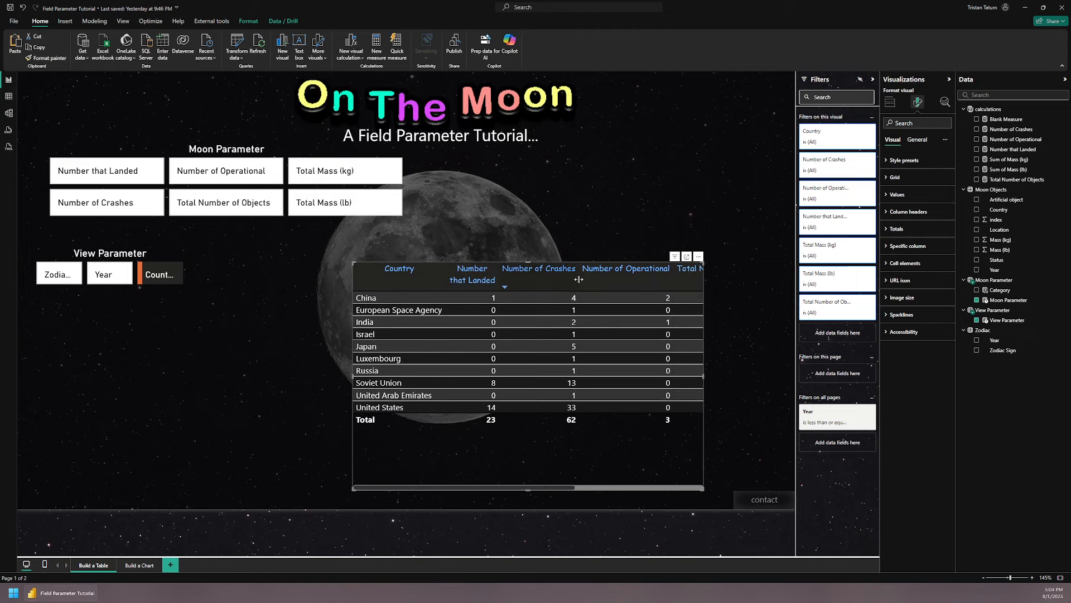
{"action": "left_click_drag", "start_coordinate": [579, 279], "coordinate": [555, 279]}
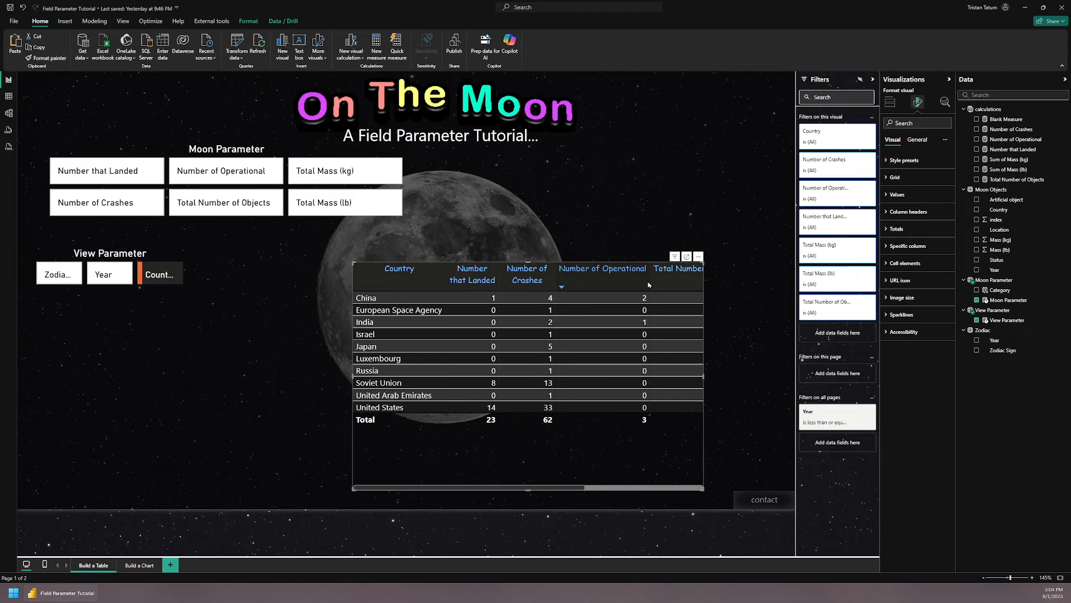
{"action": "left_click_drag", "start_coordinate": [648, 281], "coordinate": [613, 281]}
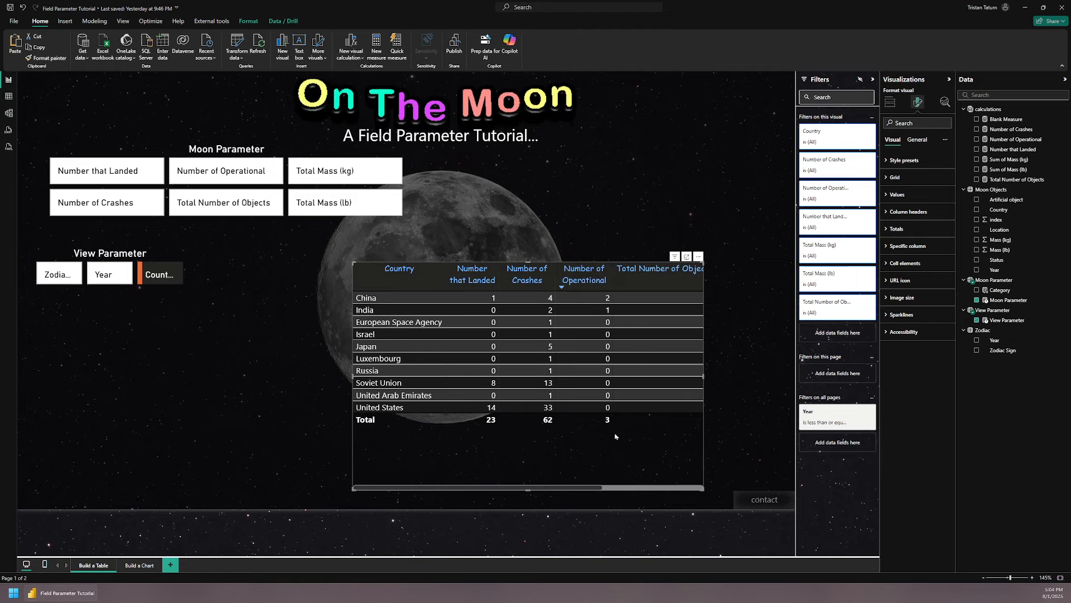
{"action": "left_click_drag", "start_coordinate": [585, 487], "coordinate": [686, 488]}
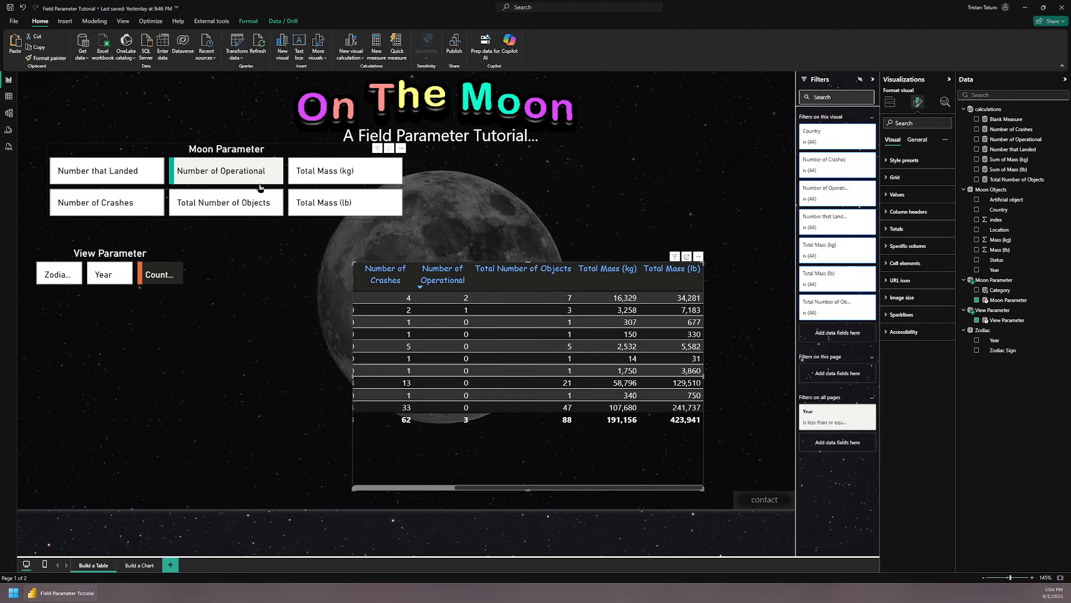
{"action": "left_click_drag", "start_coordinate": [575, 275], "coordinate": [534, 282]}
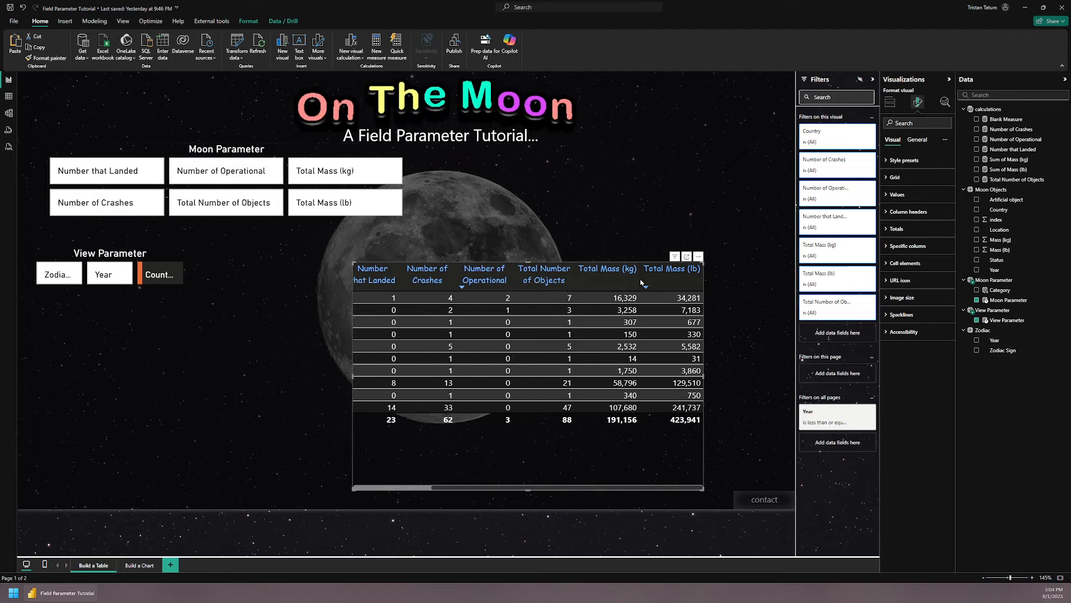
{"action": "left_click_drag", "start_coordinate": [638, 278], "coordinate": [618, 280]}
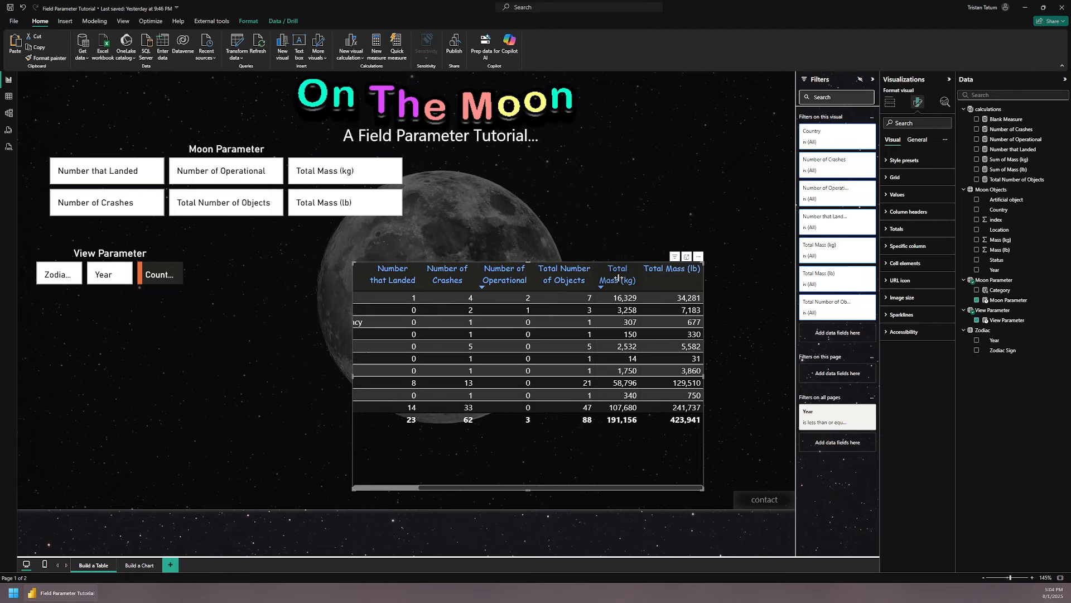
{"action": "left_click_drag", "start_coordinate": [703, 274], "coordinate": [685, 279]}
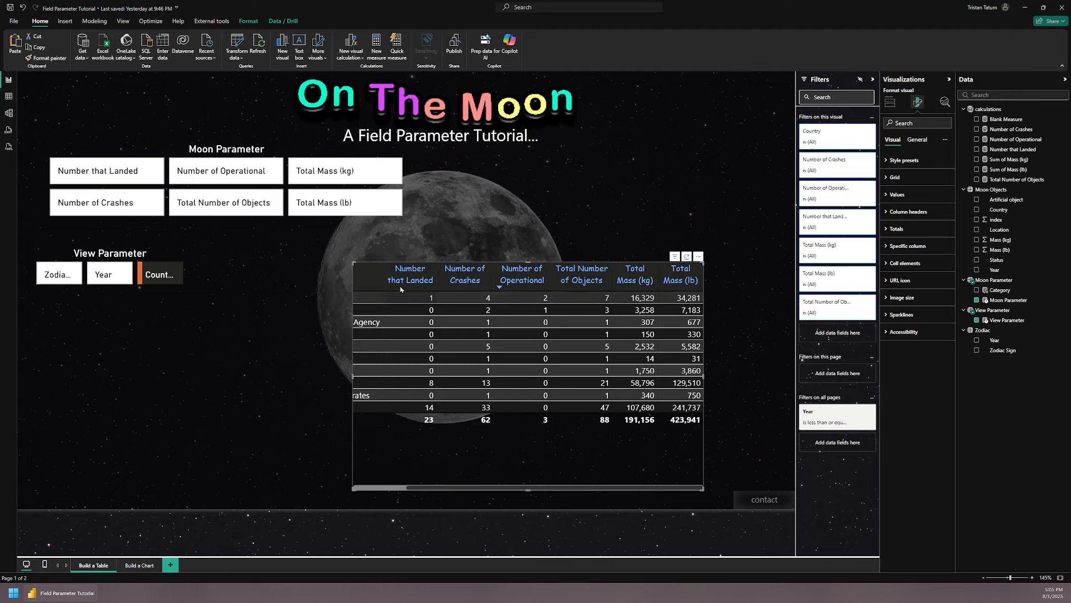
Try Total Mass (lb) followed by Total Mass (kg) in the Moon Parameter slicer, and clear both selections.
{"action": "left_click", "coordinate": [335, 202]}
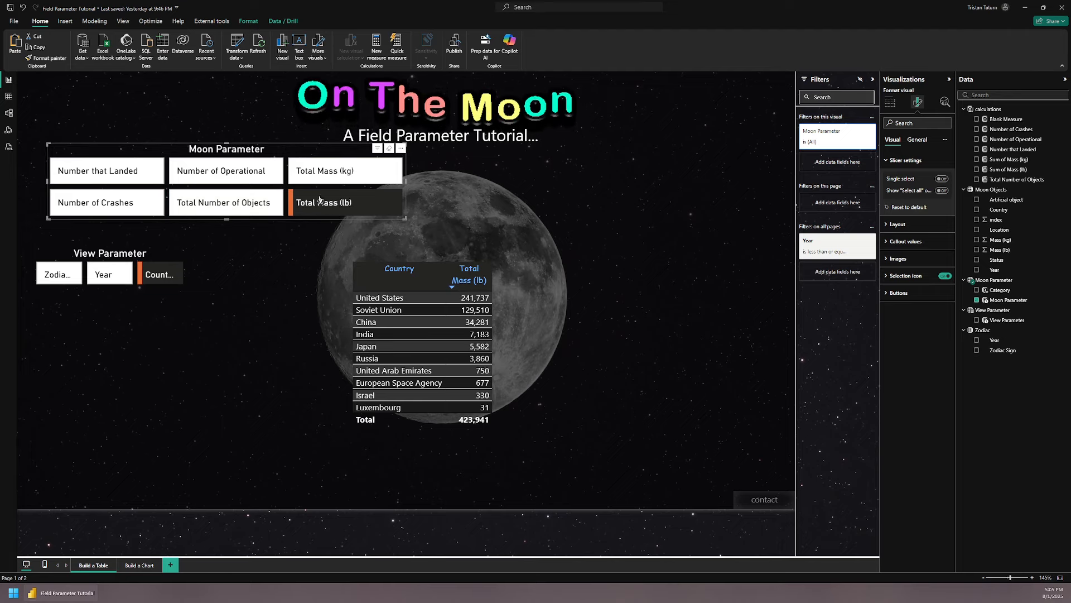
{"action": "left_click", "coordinate": [365, 178]}
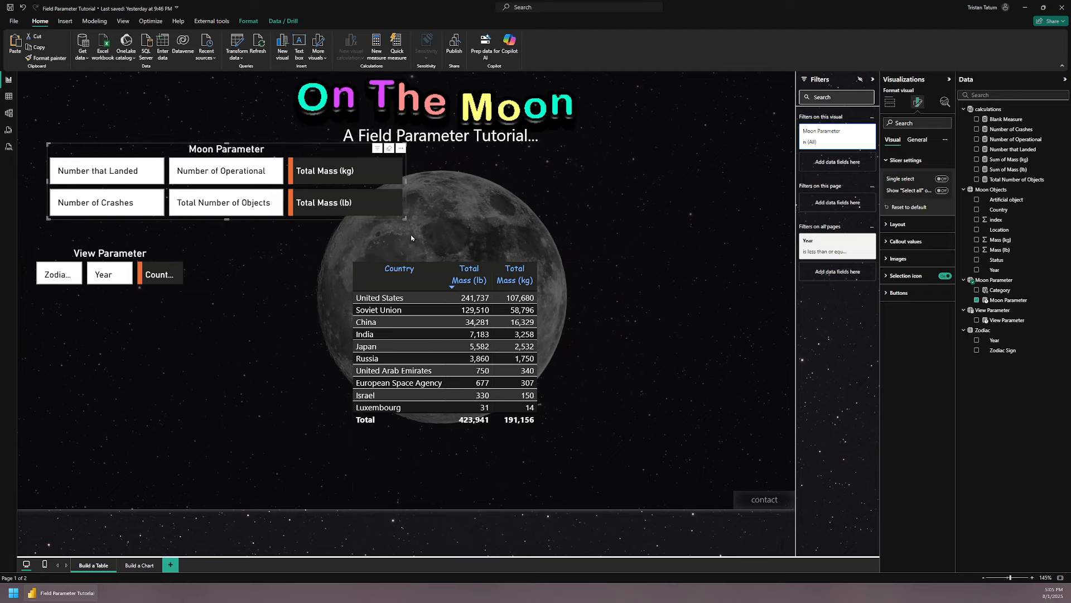
{"action": "left_click", "coordinate": [327, 203]}
{"action": "left_click", "coordinate": [326, 173]}
Select the Moon Parameter measures in this order: Total Mass (kg), Total Mass (lb), Total Number of Objects, Number of Operational, Number of Crashes, Number that Landed.
{"action": "left_click", "coordinate": [326, 173]}
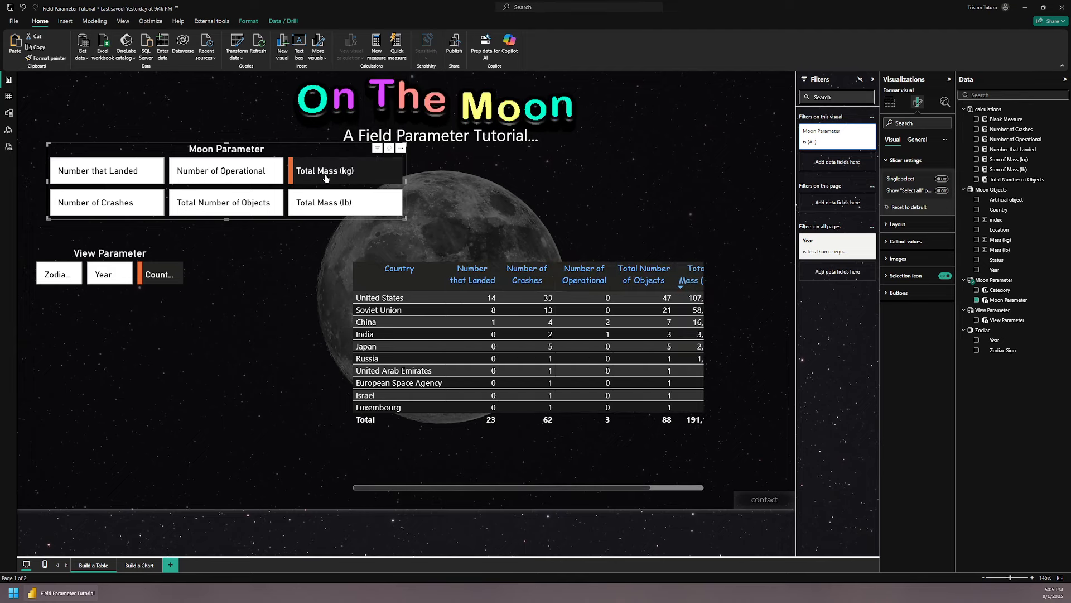
{"action": "left_click", "coordinate": [326, 203]}
{"action": "left_click", "coordinate": [224, 203]}
{"action": "left_click", "coordinate": [229, 178]}
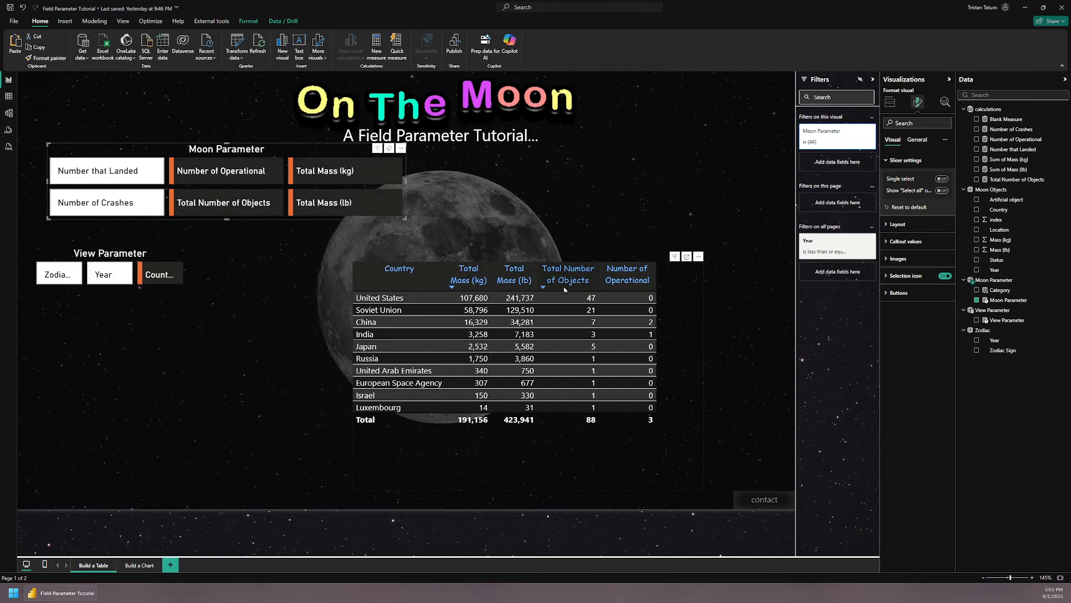
{"action": "left_click", "coordinate": [120, 202]}
{"action": "left_click", "coordinate": [134, 173]}
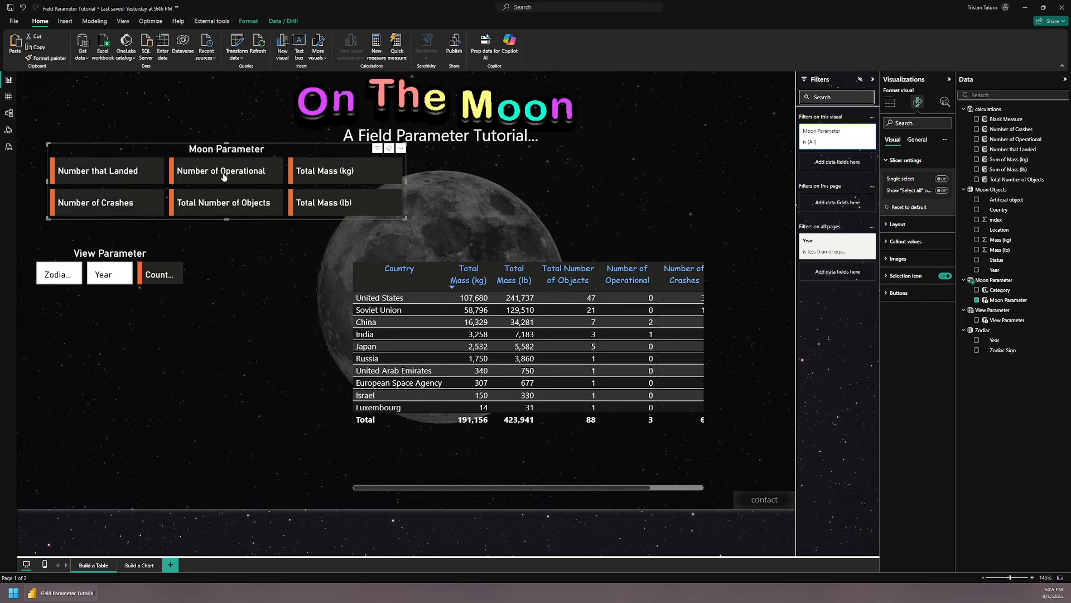
{"action": "scroll", "coordinate": [601, 460], "scroll_direction": "right", "scroll_amount": 3}
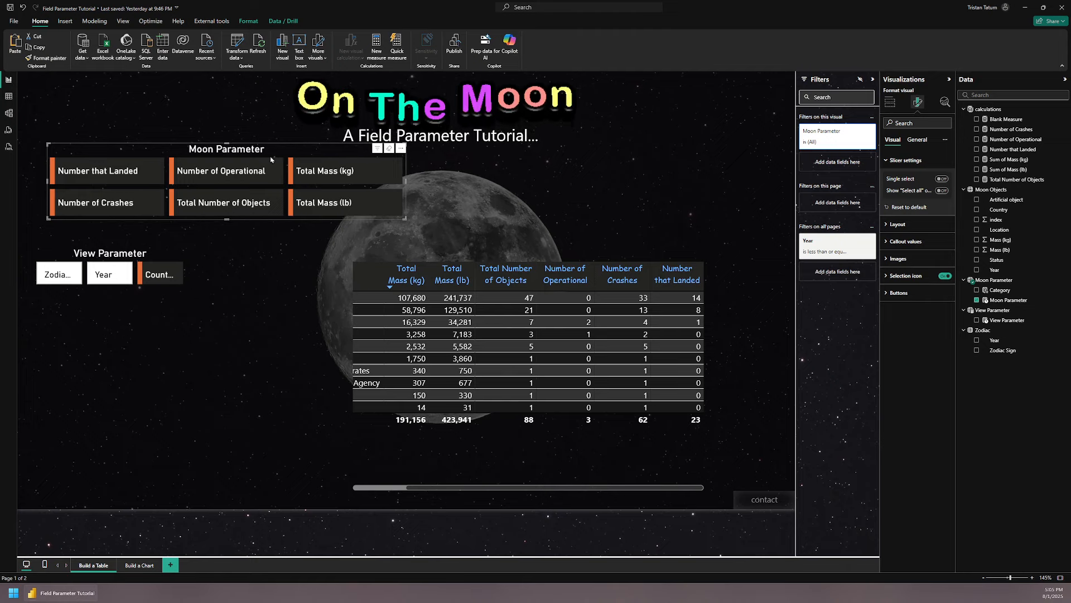
Move the Moon Parameter slicer directly above the table and select the table visual.
{"action": "left_click_drag", "start_coordinate": [269, 150], "coordinate": [573, 167]}
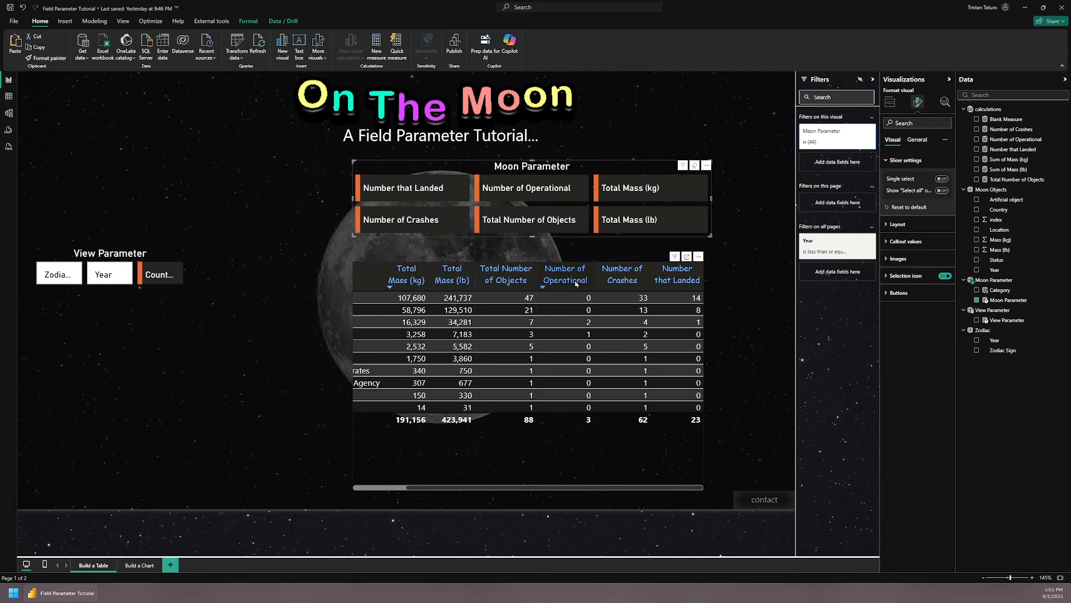
{"action": "left_click_drag", "start_coordinate": [510, 489], "coordinate": [601, 492]}
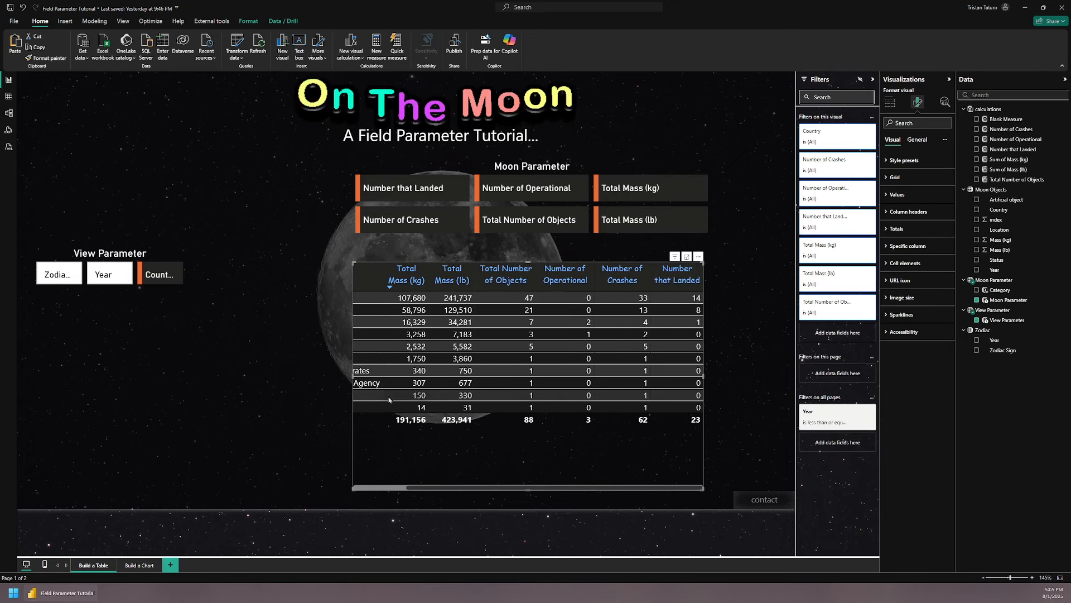
Widen the table leftward to fit the Country column, and try sorting it by Total Mass (lb), Total Number of Objects and Number of Crashes.
{"action": "left_click_drag", "start_coordinate": [353, 377], "coordinate": [236, 377]}
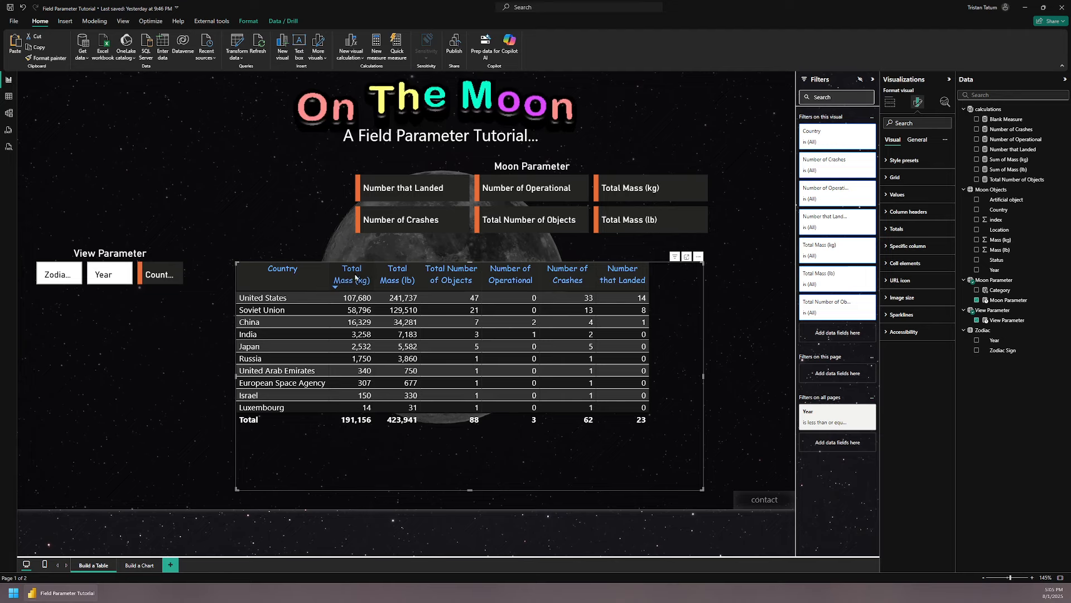
{"action": "left_click", "coordinate": [400, 279]}
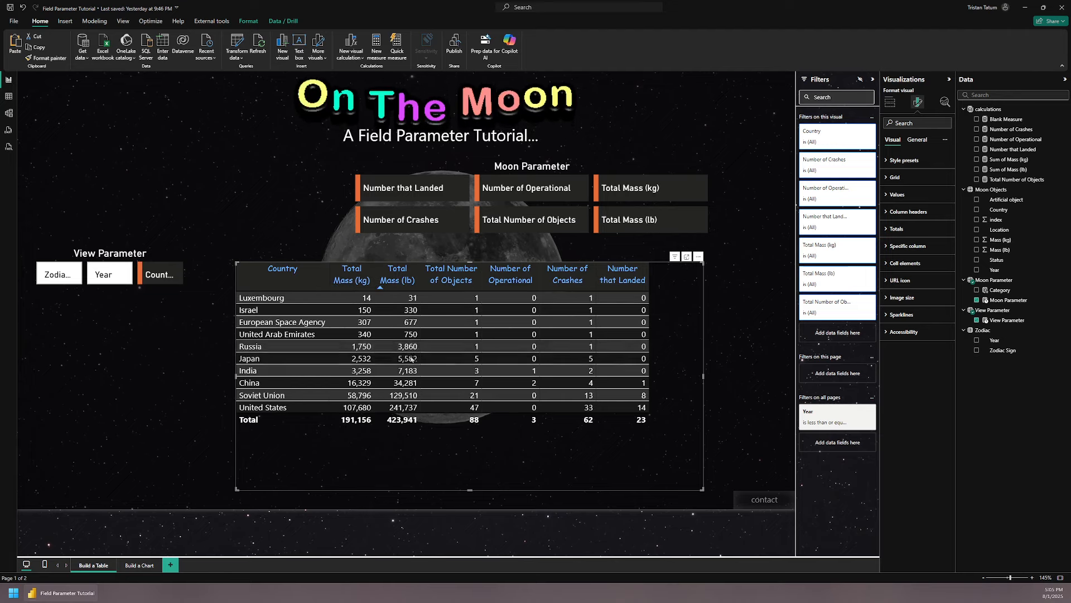
{"action": "left_click", "coordinate": [395, 281]}
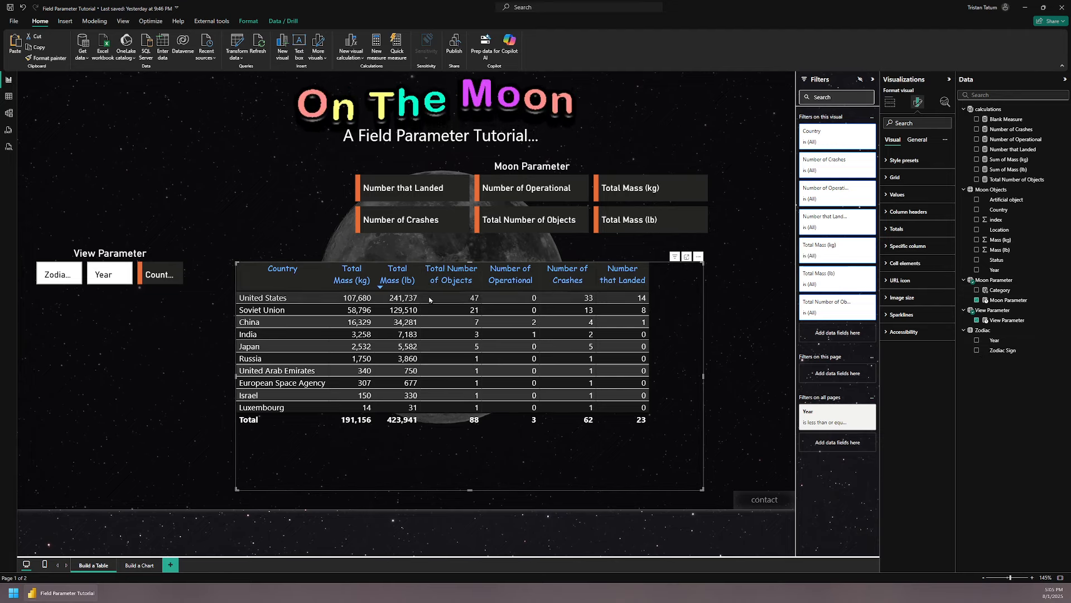
{"action": "left_click", "coordinate": [453, 284]}
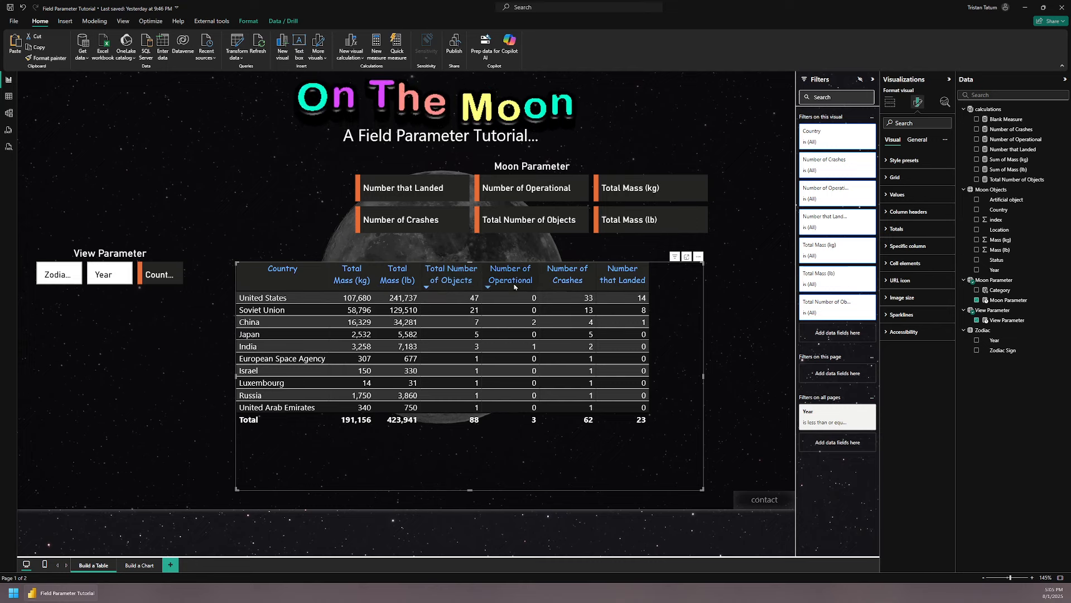
{"action": "left_click", "coordinate": [569, 287]}
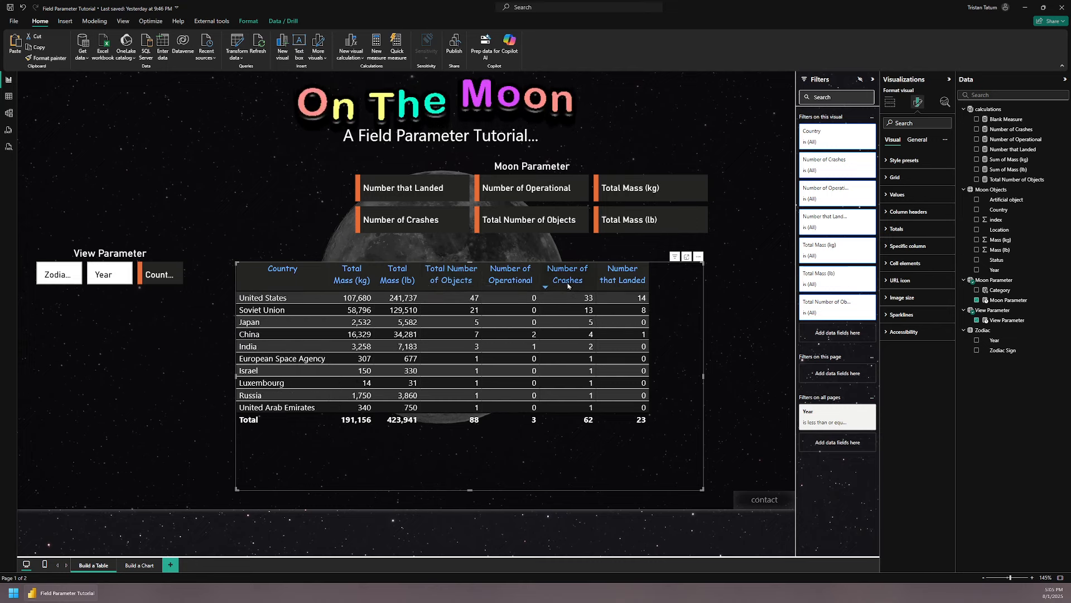
{"action": "left_click", "coordinate": [569, 287]}
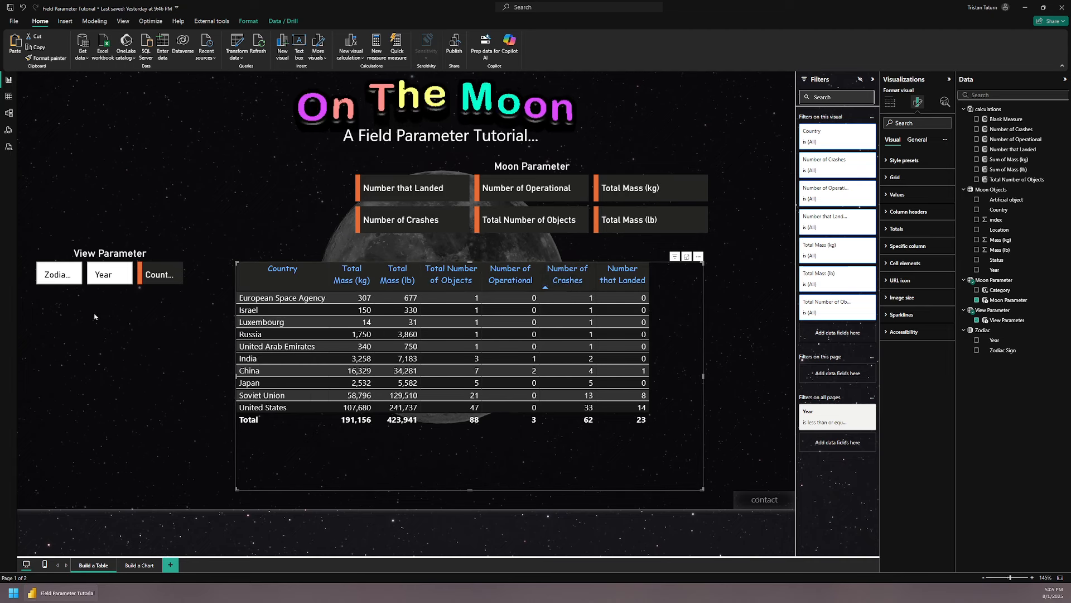
Switch the View Parameter slicer to Zodiac Sign, and deselect every Moon Parameter measure except Number that Landed.
{"action": "left_click", "coordinate": [59, 274]}
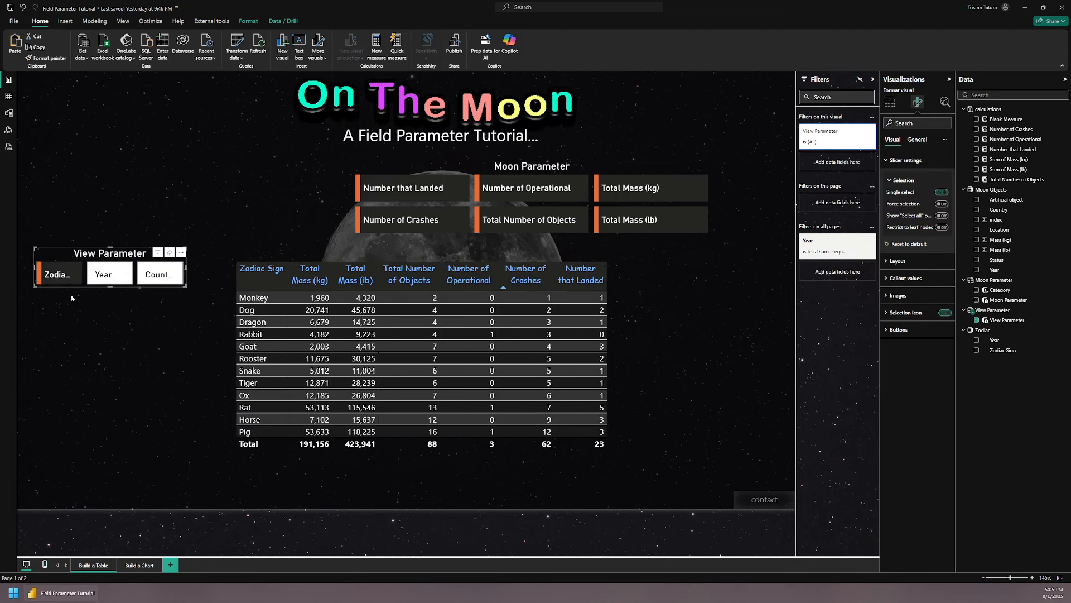
{"action": "left_click", "coordinate": [450, 217]}
{"action": "left_click", "coordinate": [509, 219]}
{"action": "left_click", "coordinate": [616, 215]}
{"action": "left_click_drag", "start_coordinate": [611, 195], "coordinate": [603, 195]}
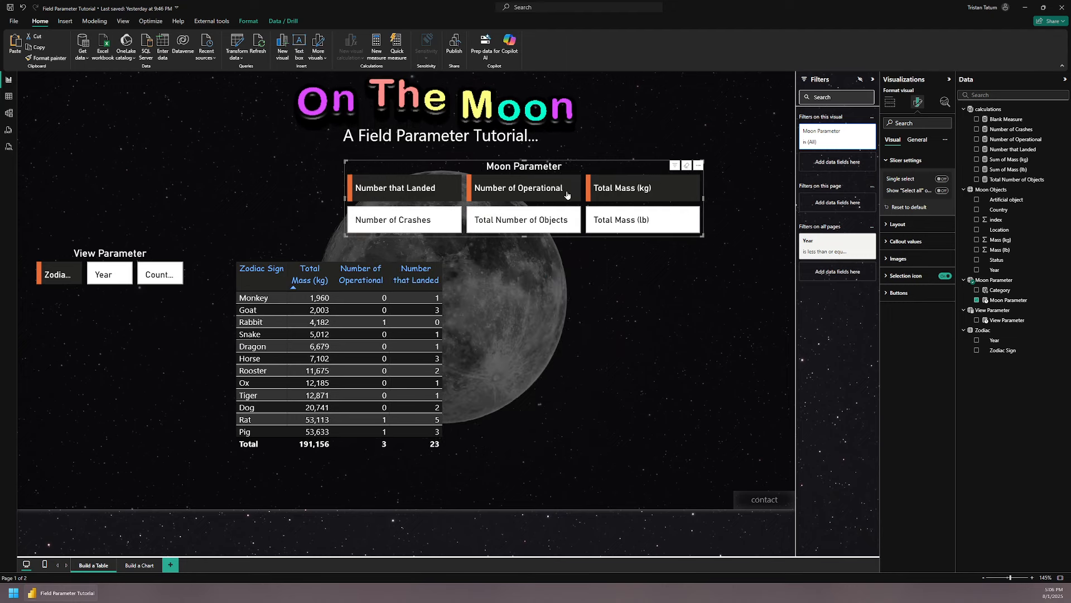
{"action": "left_click", "coordinate": [564, 195]}
{"action": "left_click", "coordinate": [613, 195]}
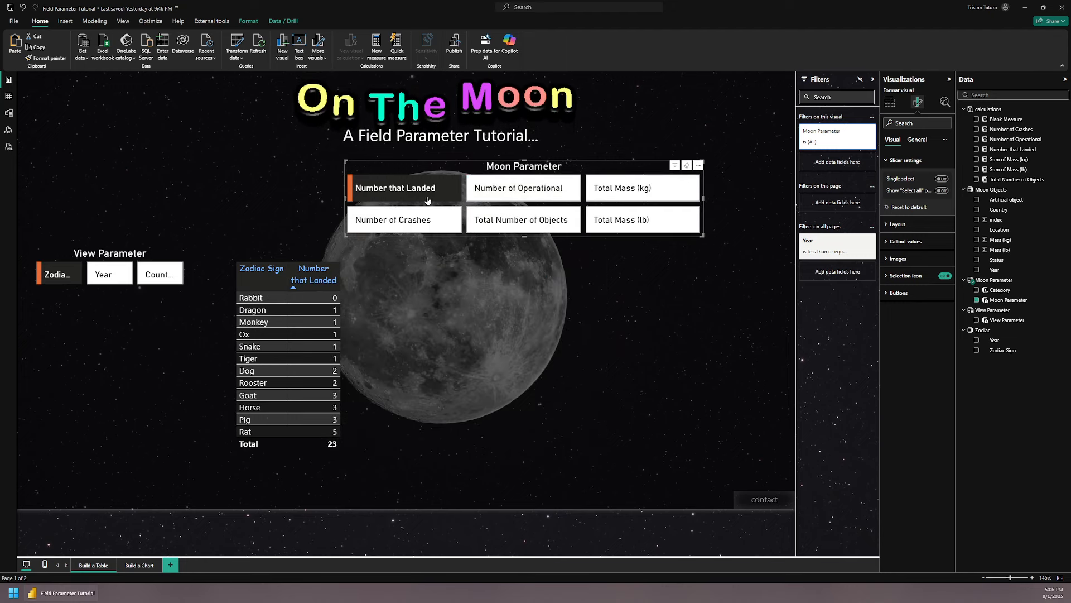
Add Number of Operational, remove Number that Landed, and leave only Number of Crashes selected in the Moon Parameter slicer.
{"action": "left_click", "coordinate": [495, 198]}
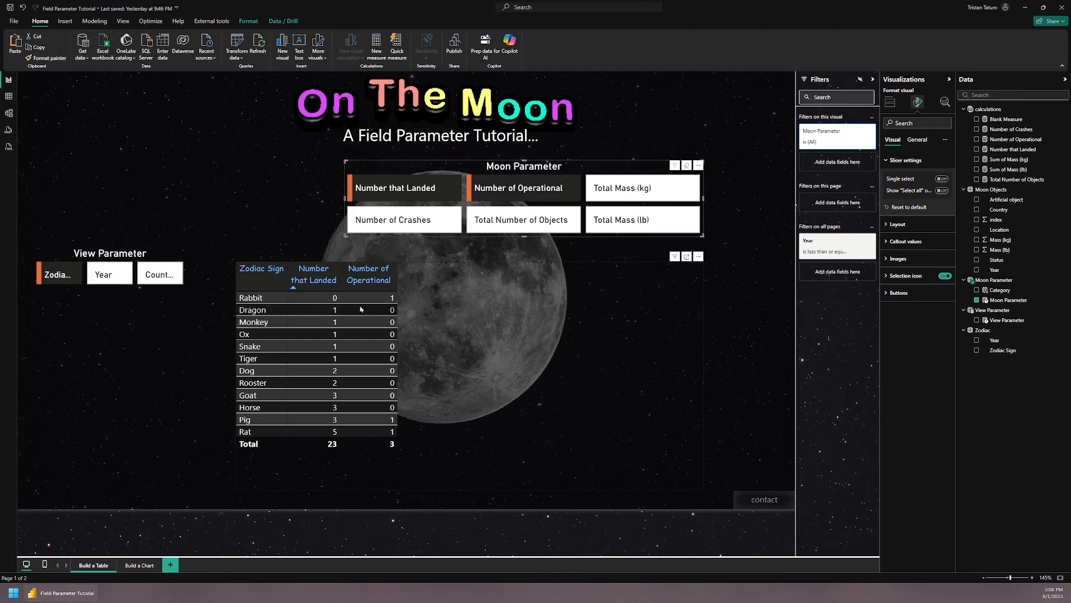
{"action": "left_click", "coordinate": [425, 191]}
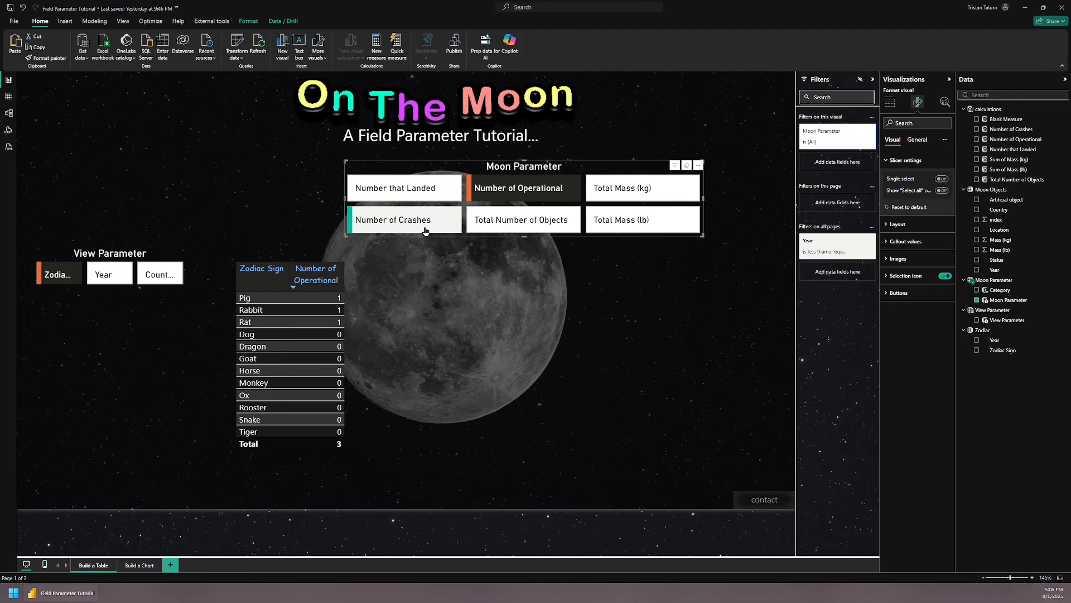
{"action": "left_click", "coordinate": [410, 213]}
{"action": "left_click", "coordinate": [489, 193]}
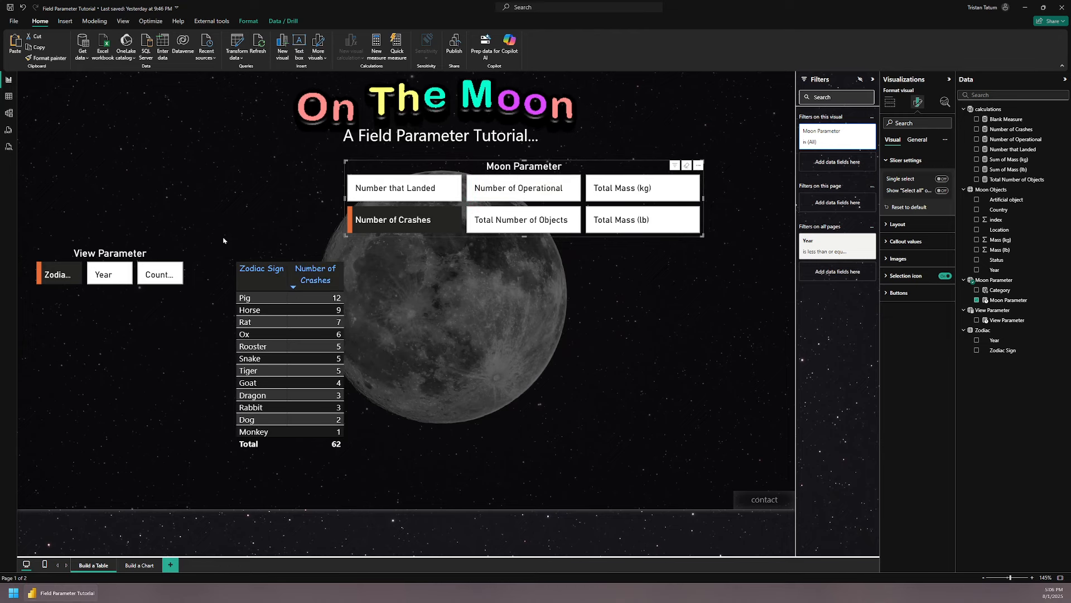
Switch the View Parameter slicer to Year, widen it so Country fits on its button, and switch it to Country.
{"action": "left_click", "coordinate": [101, 274]}
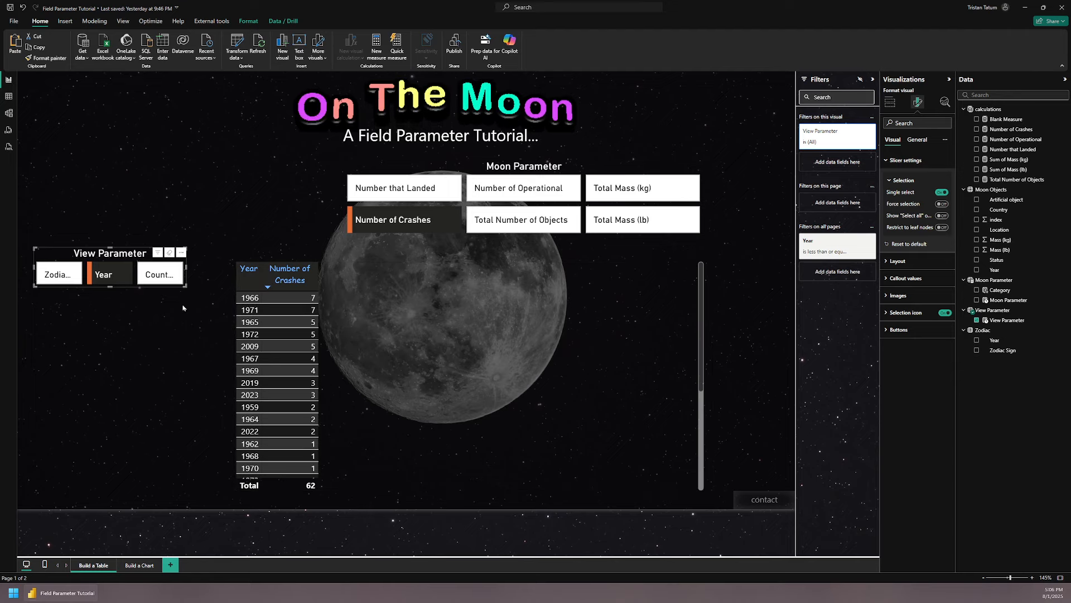
{"action": "left_click_drag", "start_coordinate": [187, 269], "coordinate": [208, 273]}
{"action": "left_click", "coordinate": [192, 274]}
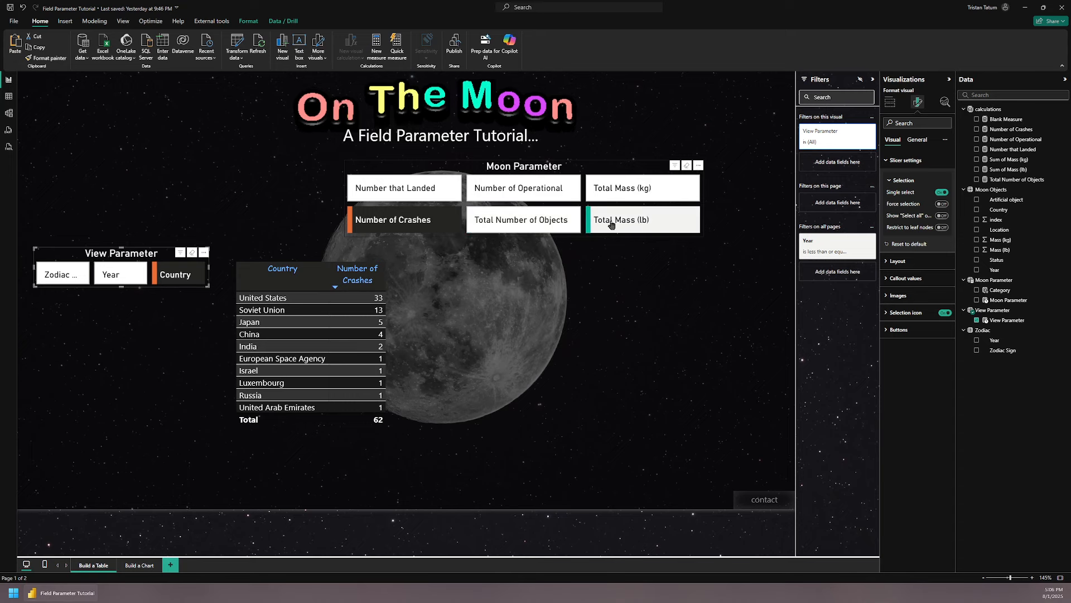
Show only Total Mass (kg) and Total Mass (lb) in the table, grouped by Zodiac Sign.
{"action": "left_click", "coordinate": [405, 228]}
{"action": "left_click", "coordinate": [626, 219]}
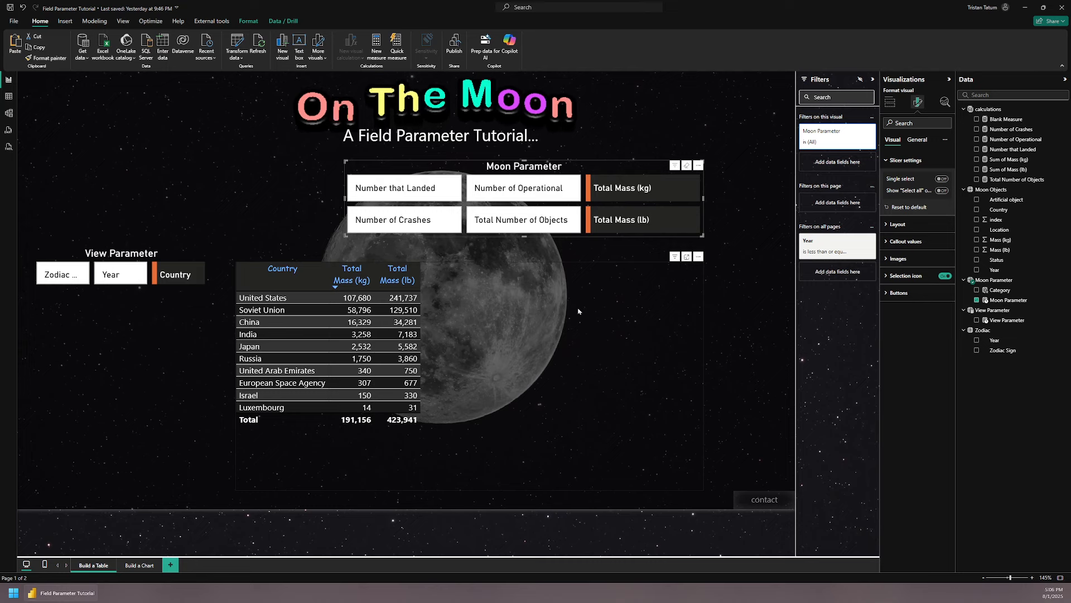
{"action": "left_click", "coordinate": [66, 276]}
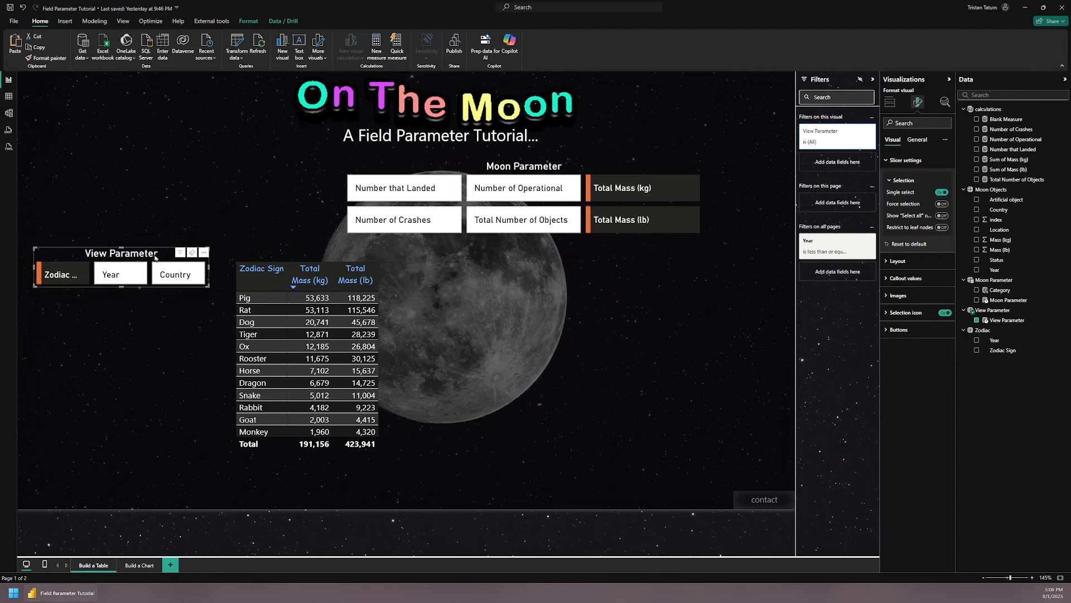
Move the View Parameter slicer up beside the Moon Parameter slicer, and move the Build a Chart page's Zodiac Sign slicer to the left above the chart.
{"action": "left_click_drag", "start_coordinate": [160, 257], "coordinate": [185, 194]}
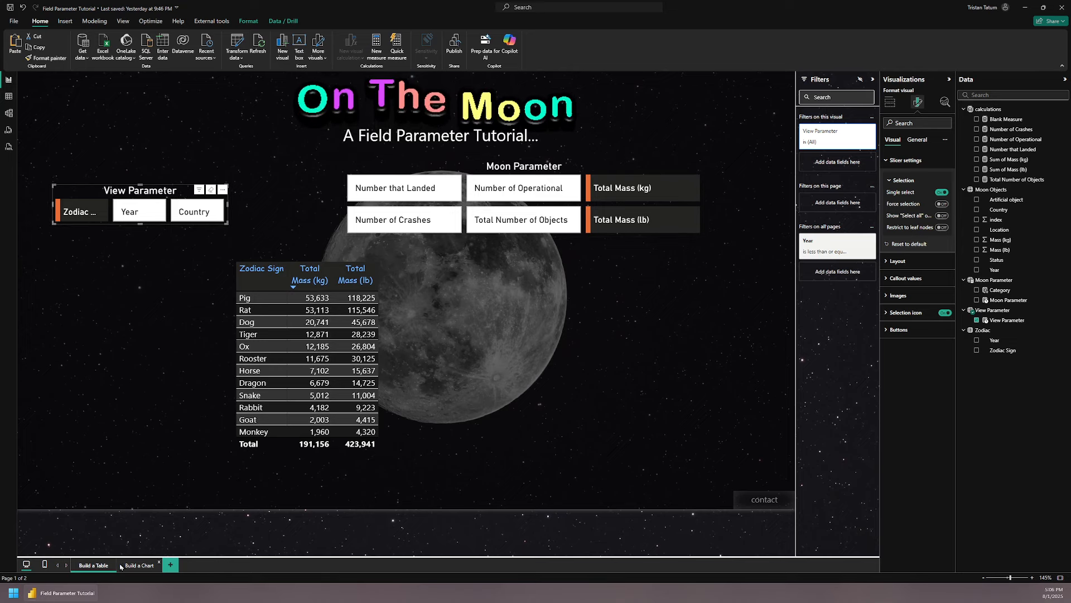
{"action": "left_click", "coordinate": [143, 565]}
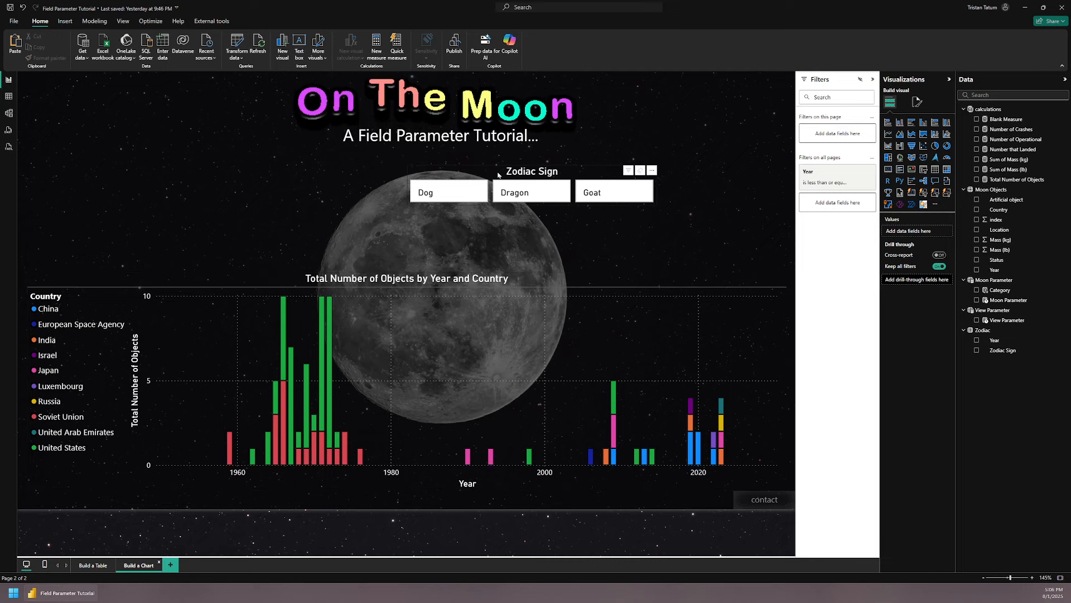
{"action": "left_click_drag", "start_coordinate": [498, 174], "coordinate": [129, 206]}
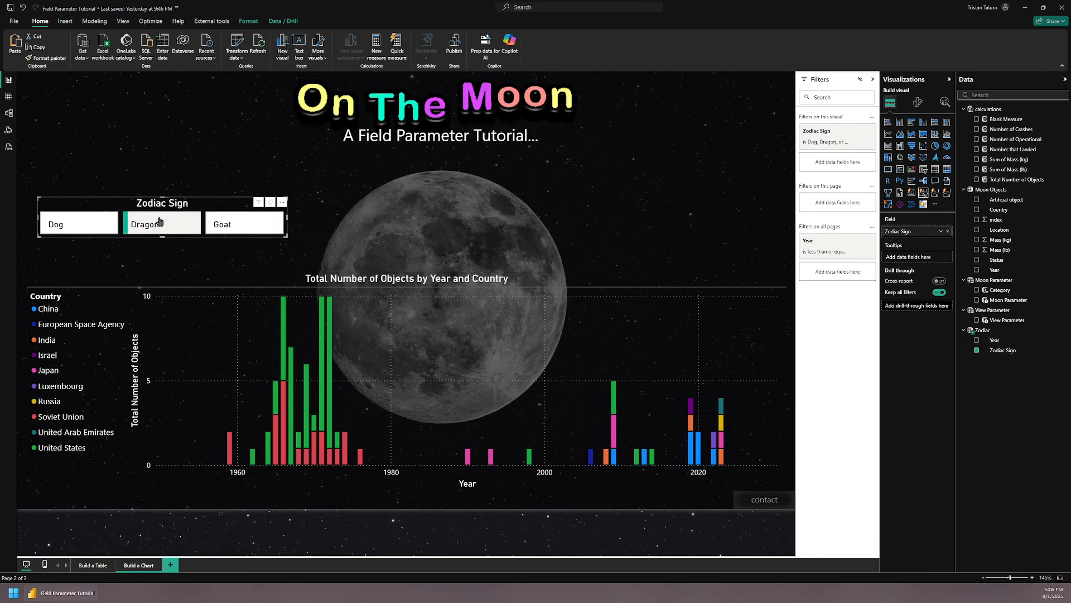
Replace Total Number of Objects on the column chart's Y-axis with the Moon Parameter field.
{"action": "left_click", "coordinate": [100, 283]}
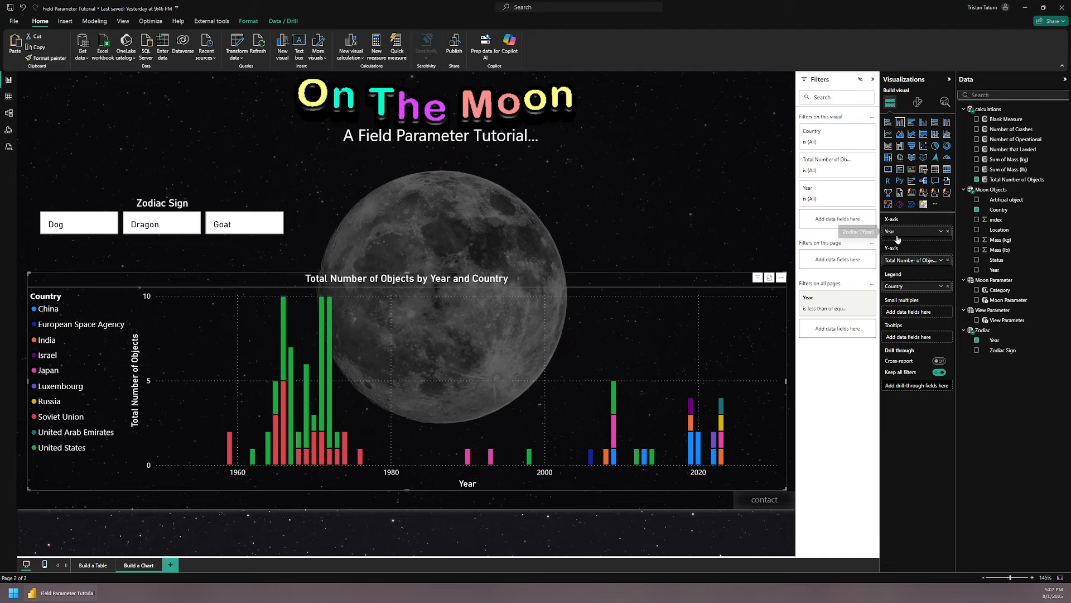
{"action": "left_click", "coordinate": [947, 260]}
{"action": "left_click_drag", "start_coordinate": [999, 299], "coordinate": [912, 260]}
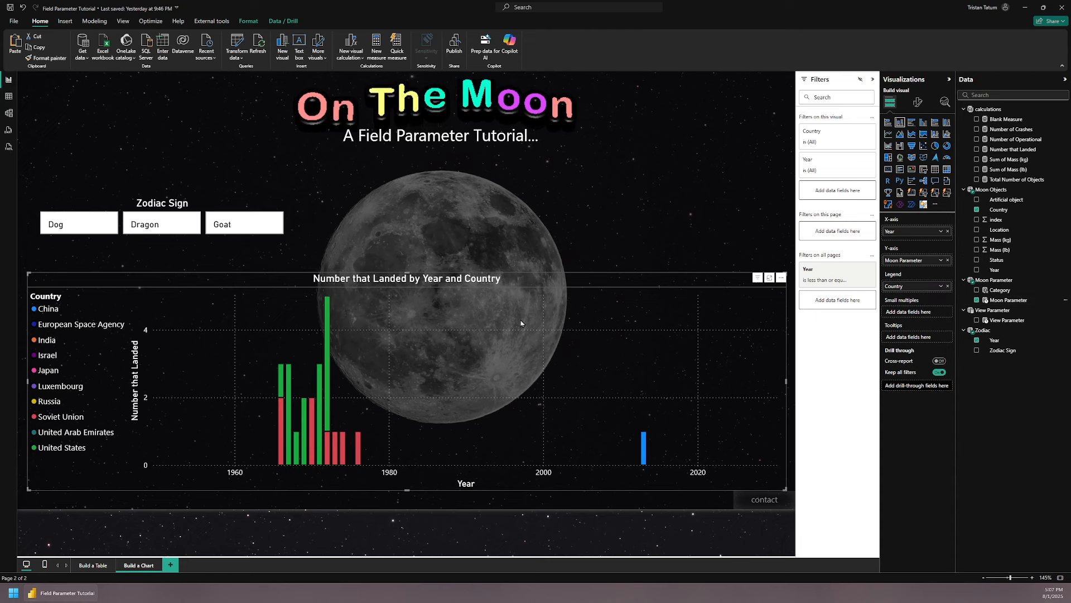
Copy the Moon Parameter slicer from the Build a Table page to the Build a Chart page unsynced, and shift it slightly right.
{"action": "left_click", "coordinate": [93, 564]}
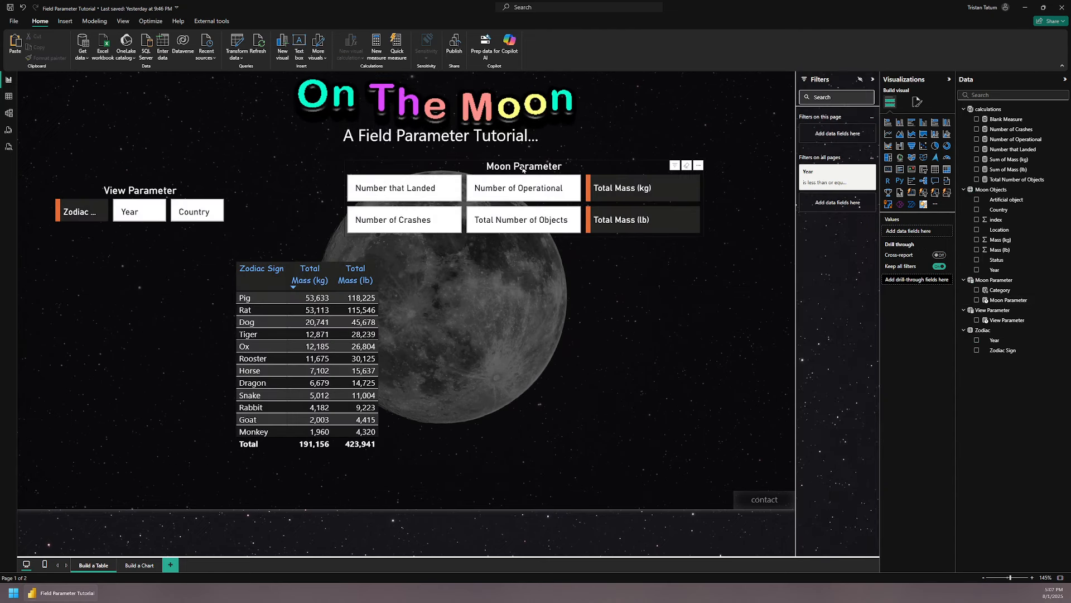
{"action": "left_click", "coordinate": [132, 564]}
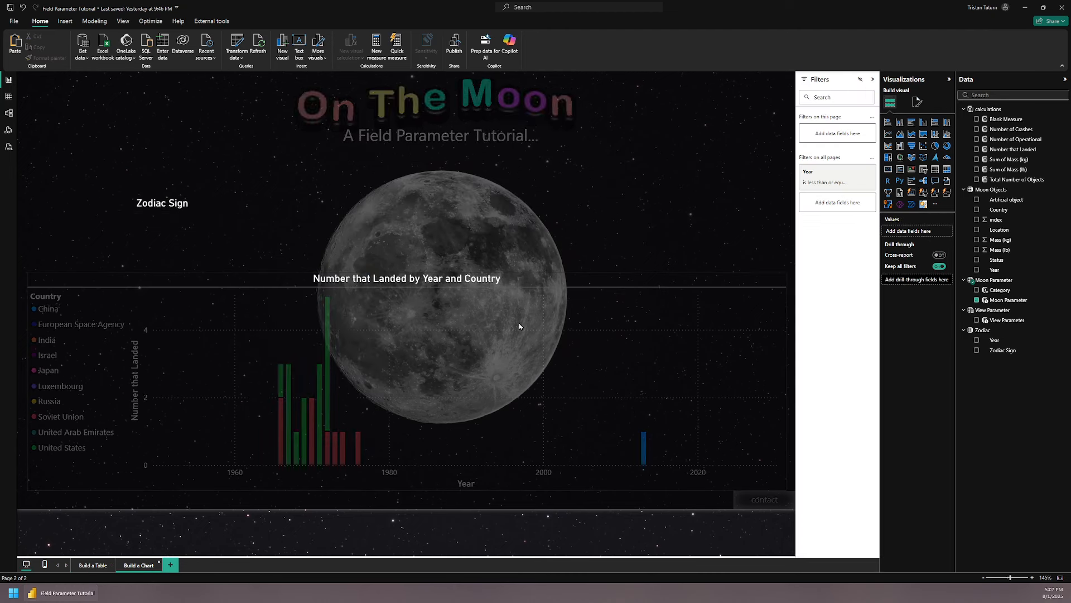
{"action": "key", "text": "ctrl+v"}
{"action": "left_click", "coordinate": [576, 313]}
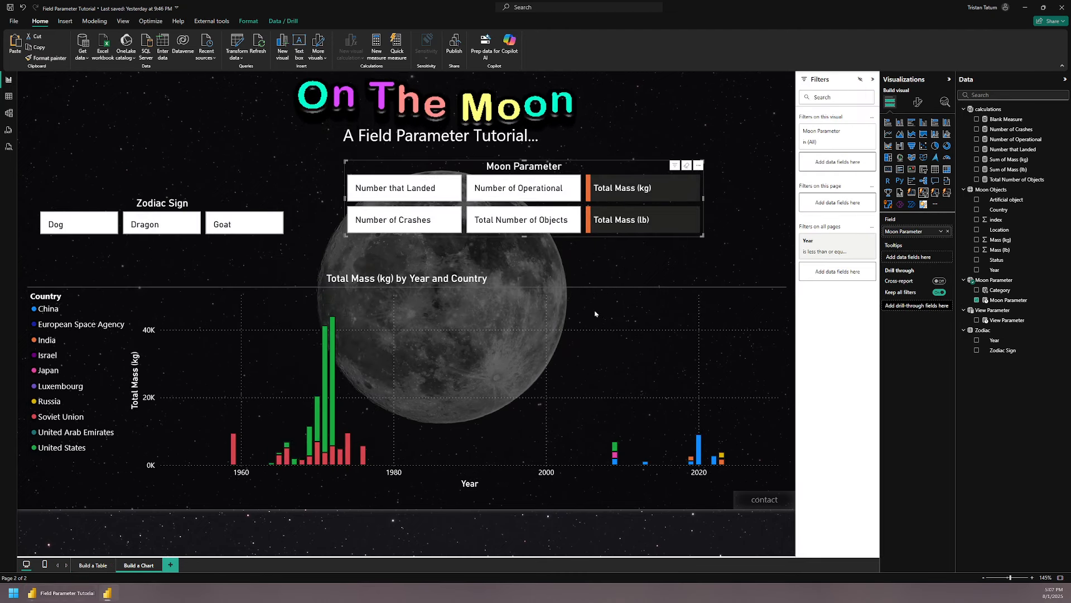
{"action": "left_click_drag", "start_coordinate": [588, 168], "coordinate": [636, 168]}
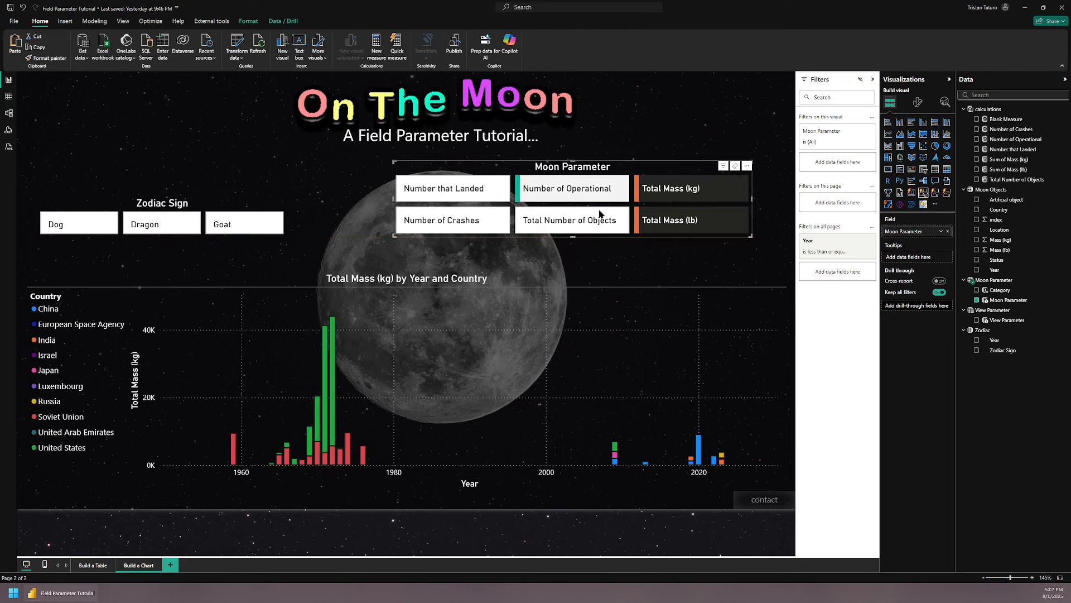
Change the chart page's Moon Parameter selection from the two mass measures to only Number of Operational.
{"action": "left_click", "coordinate": [424, 279]}
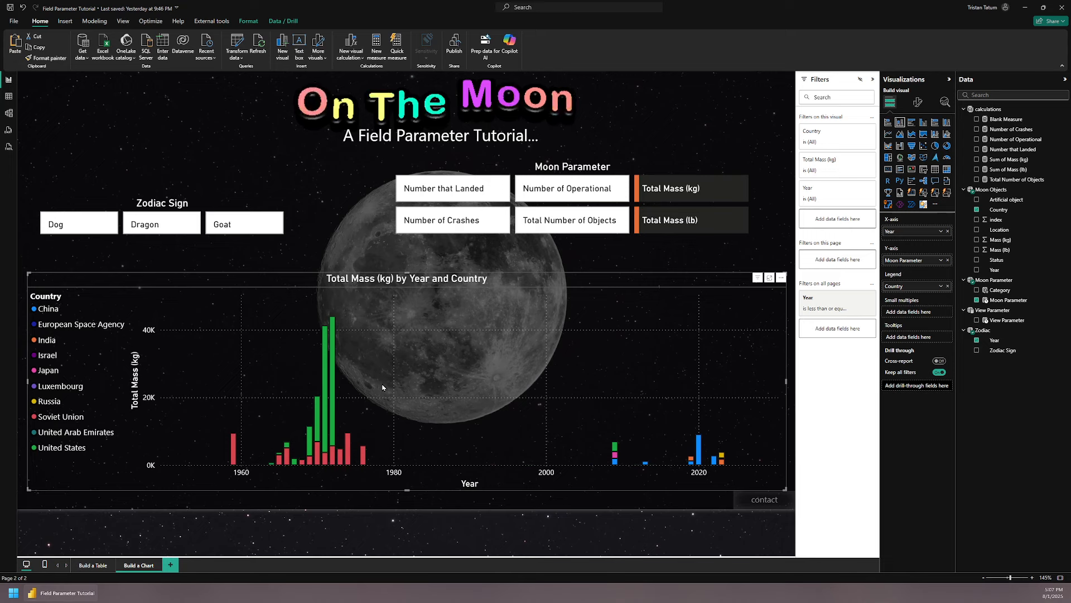
{"action": "left_click", "coordinate": [657, 219]}
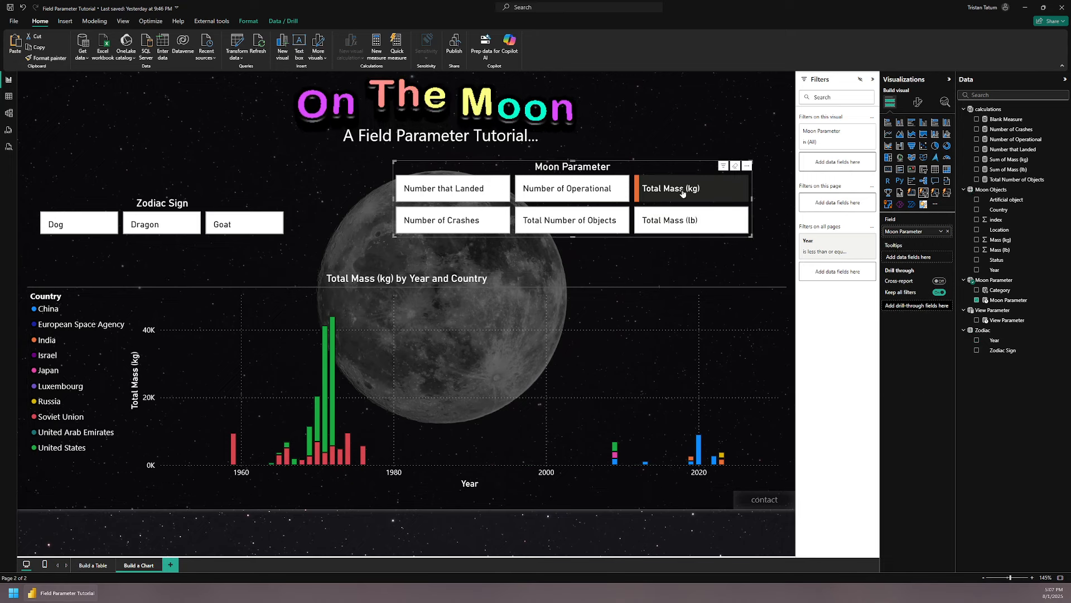
{"action": "left_click", "coordinate": [548, 190]}
{"action": "left_click", "coordinate": [704, 192]}
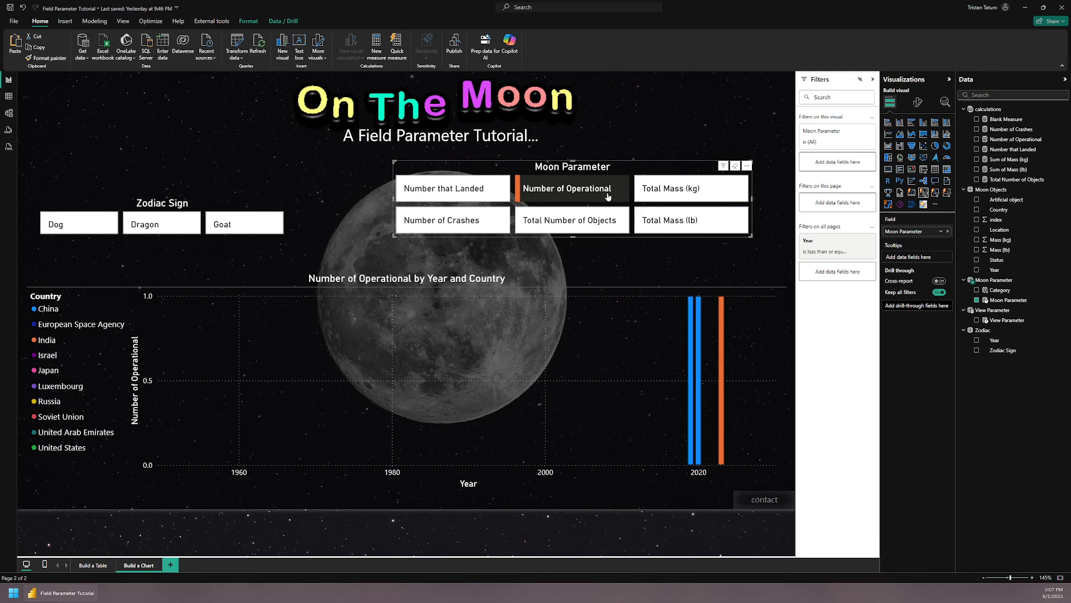
Replace Country in the column chart's legend with the View Parameter field, collapsing the Moon Objects table to reach it.
{"action": "left_click", "coordinate": [130, 289]}
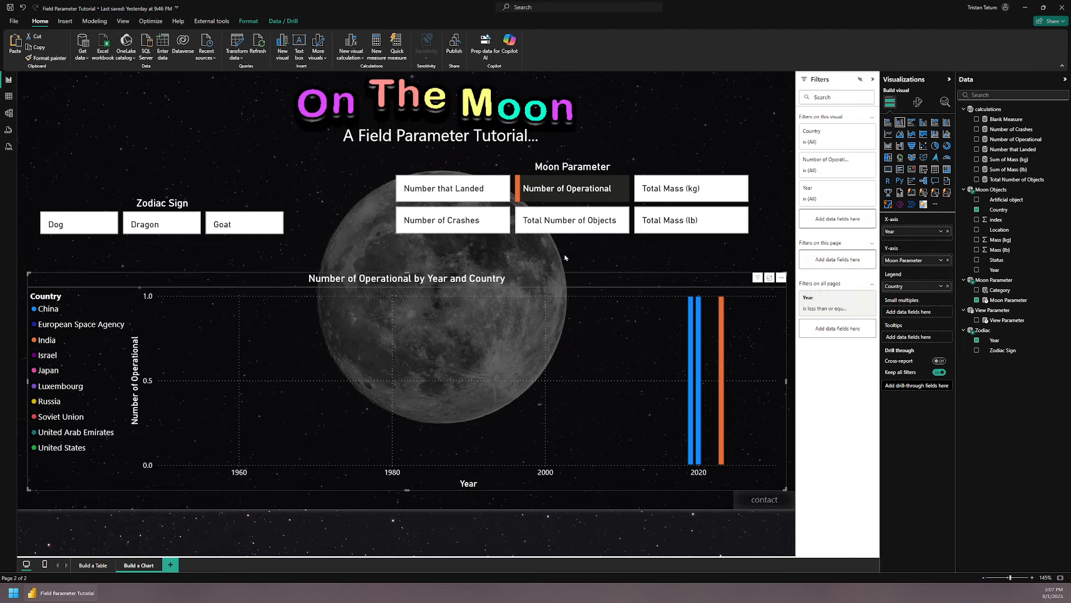
{"action": "left_click", "coordinate": [965, 191]}
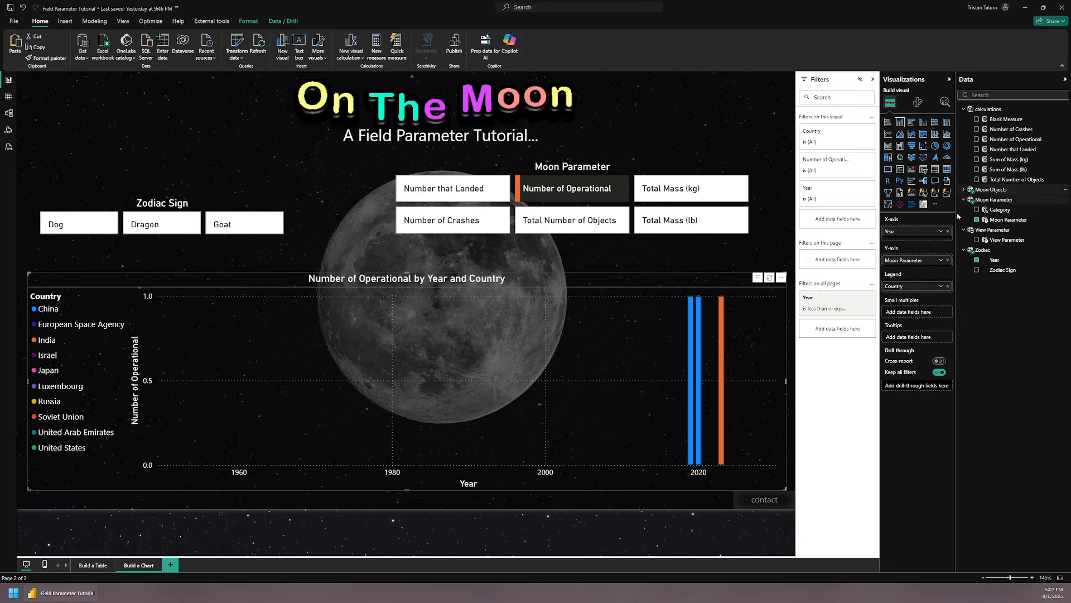
{"action": "left_click_drag", "start_coordinate": [970, 239], "coordinate": [915, 286]}
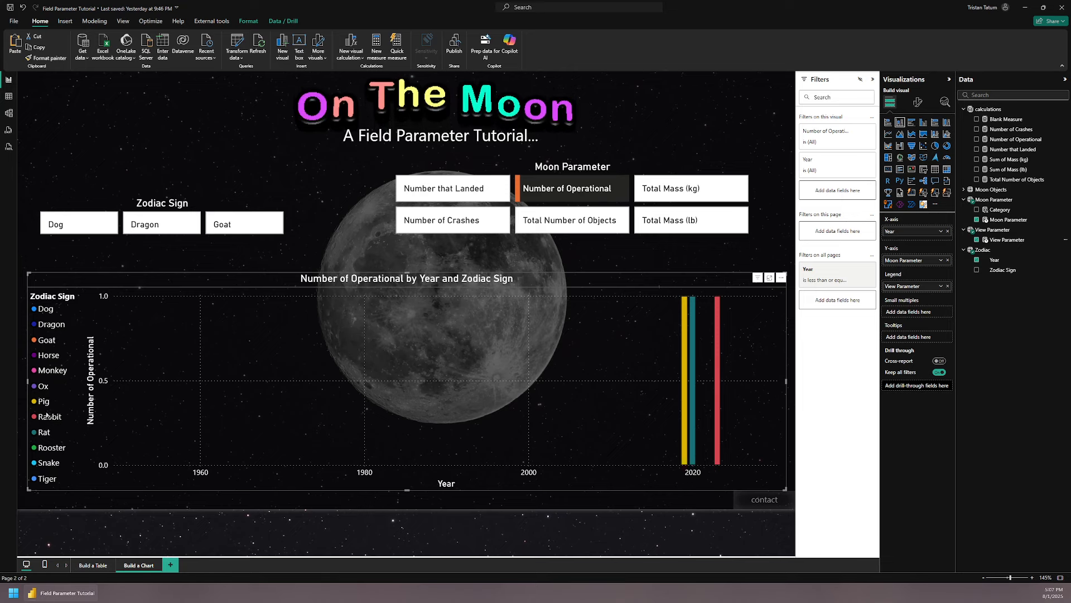
Try filtering the chart by Dog, and delete the Zodiac Sign slicer from the Build a Chart page.
{"action": "left_click", "coordinate": [77, 228]}
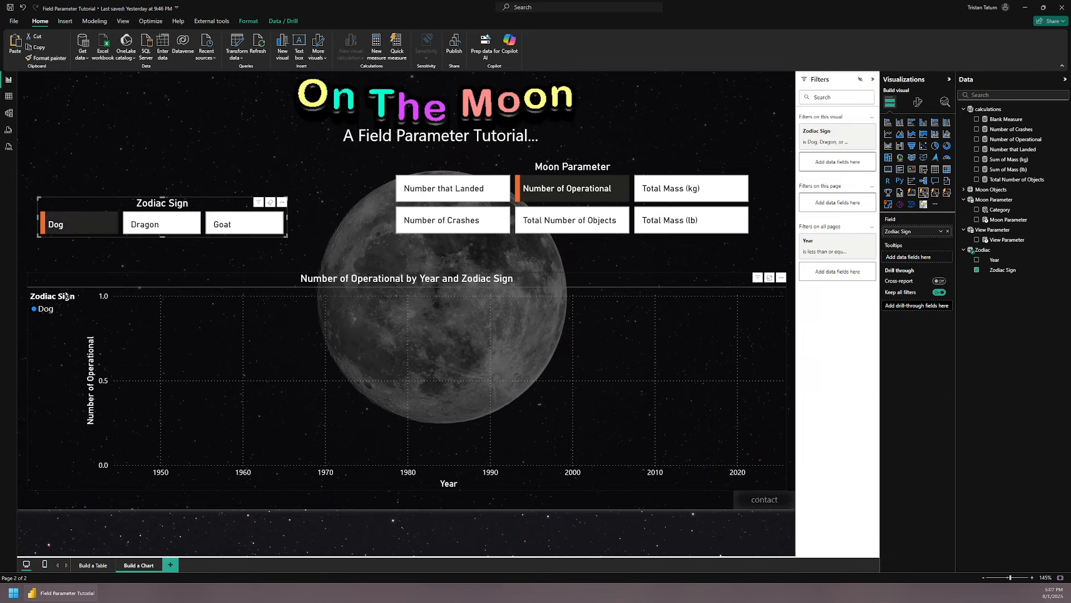
{"action": "left_click", "coordinate": [79, 231]}
{"action": "left_click_drag", "start_coordinate": [179, 205], "coordinate": [184, 187]}
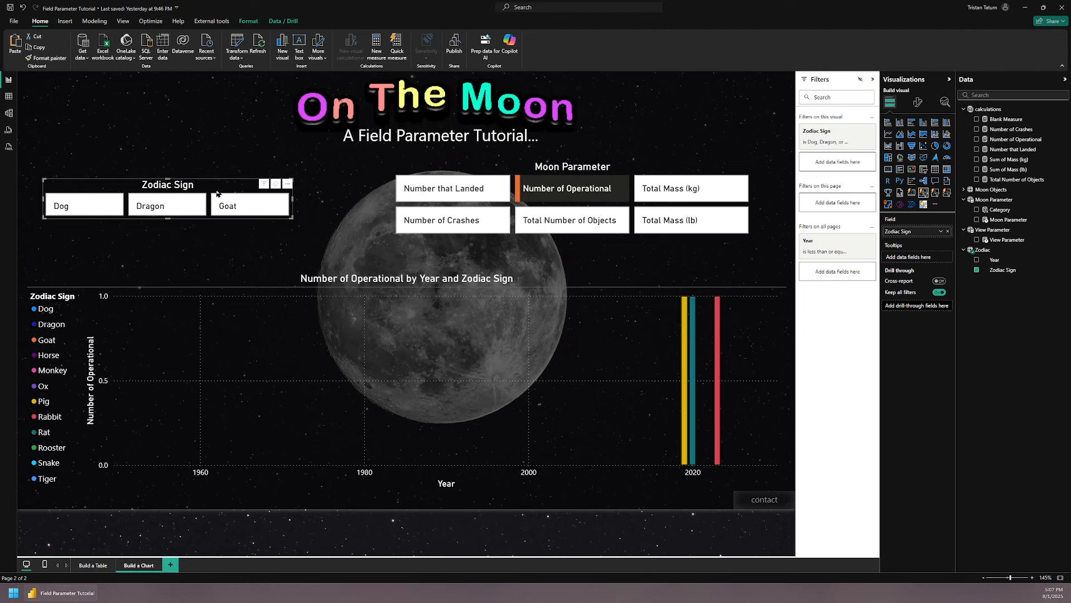
{"action": "left_click_drag", "start_coordinate": [285, 215], "coordinate": [308, 228]}
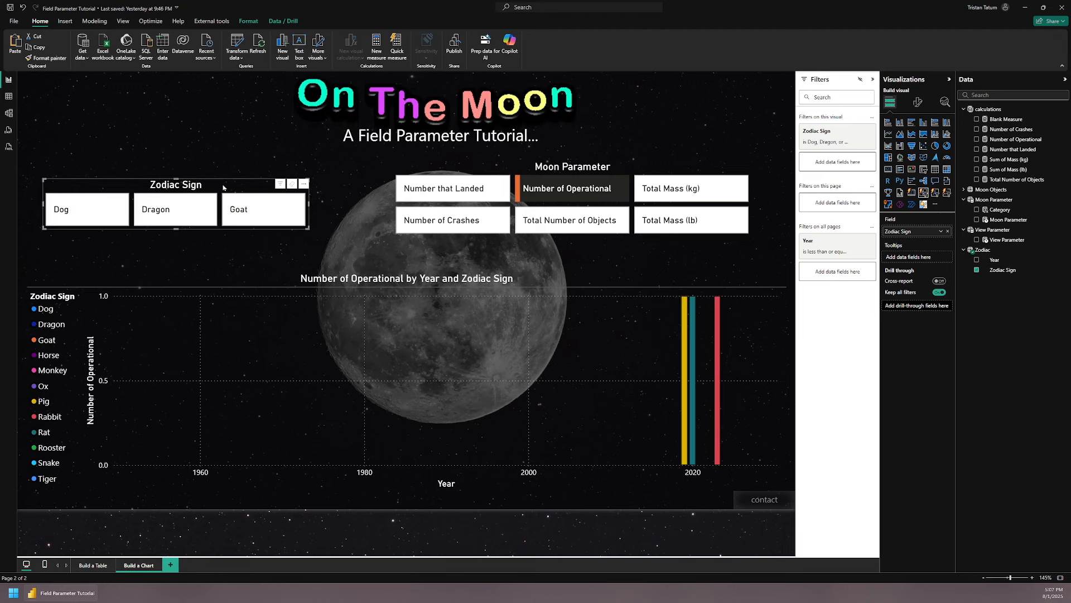
{"action": "key", "text": "Delete"}
Copy the View Parameter slicer from the Build a Table page to the Build a Chart page, and shift it slightly up.
{"action": "left_click", "coordinate": [92, 562]}
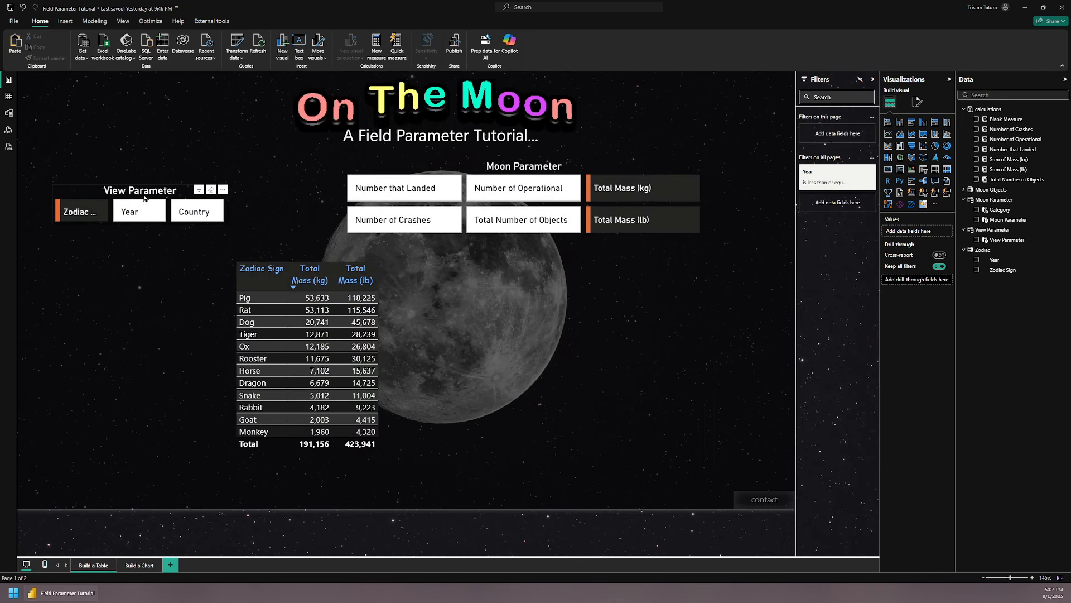
{"action": "left_click", "coordinate": [147, 197]}
{"action": "left_click", "coordinate": [134, 565]}
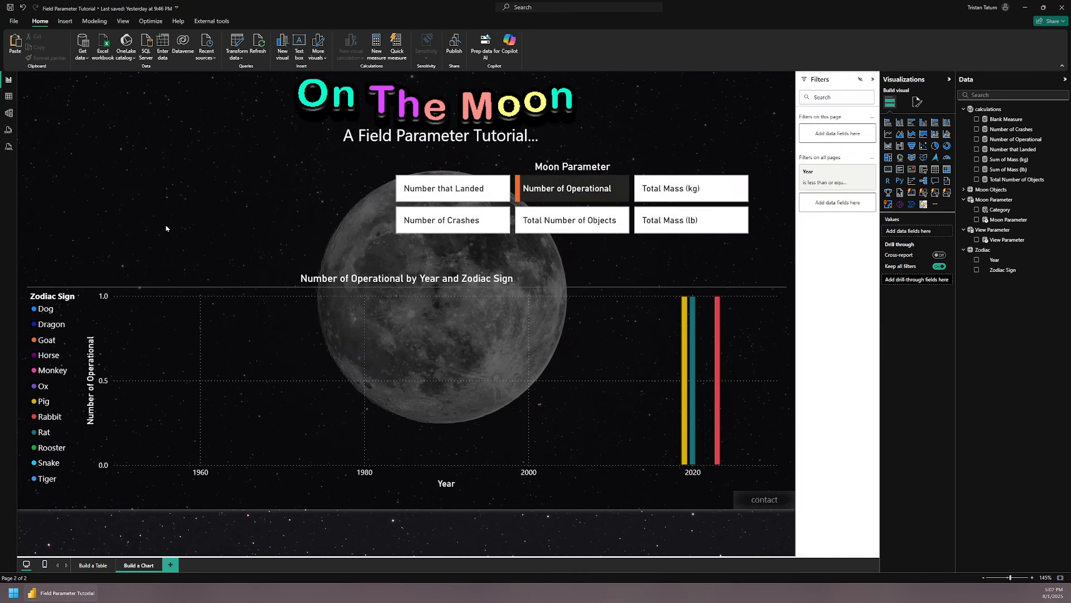
{"action": "key", "text": "ctrl+v"}
{"action": "left_click", "coordinate": [573, 315]}
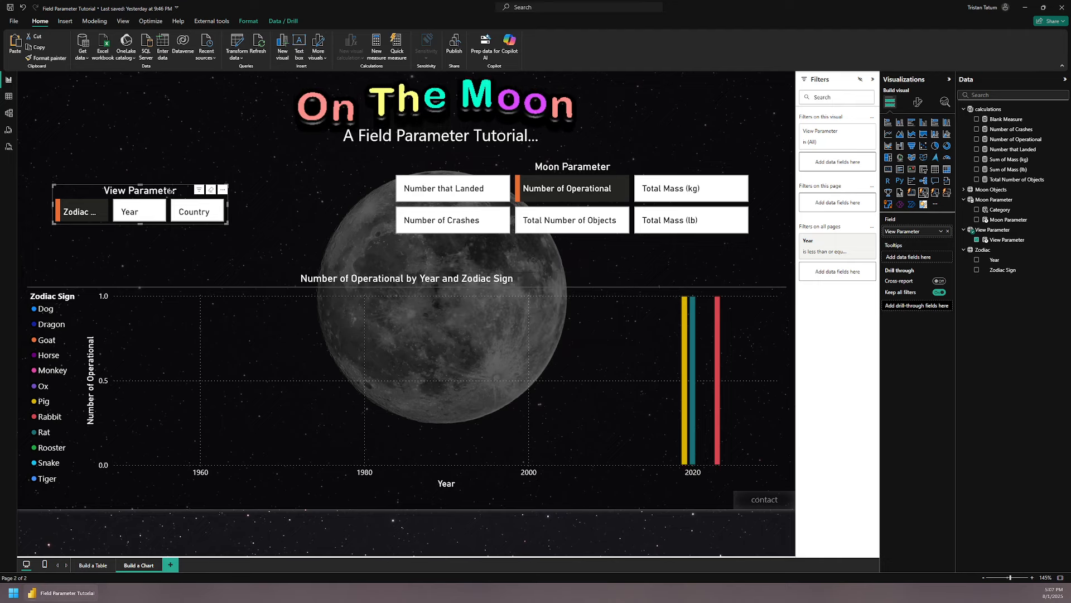
{"action": "left_click_drag", "start_coordinate": [174, 193], "coordinate": [182, 188]}
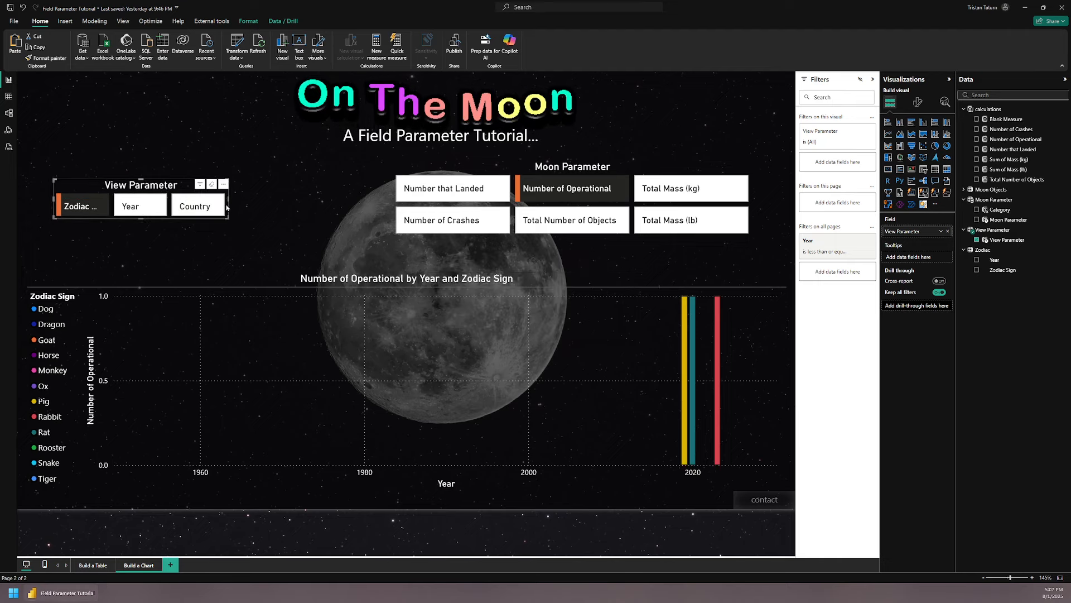
Set the Moon Parameter slicer to Number of Crashes, and cycle the chart legend through Year, Country and Zodiac Sign.
{"action": "left_click", "coordinate": [137, 206]}
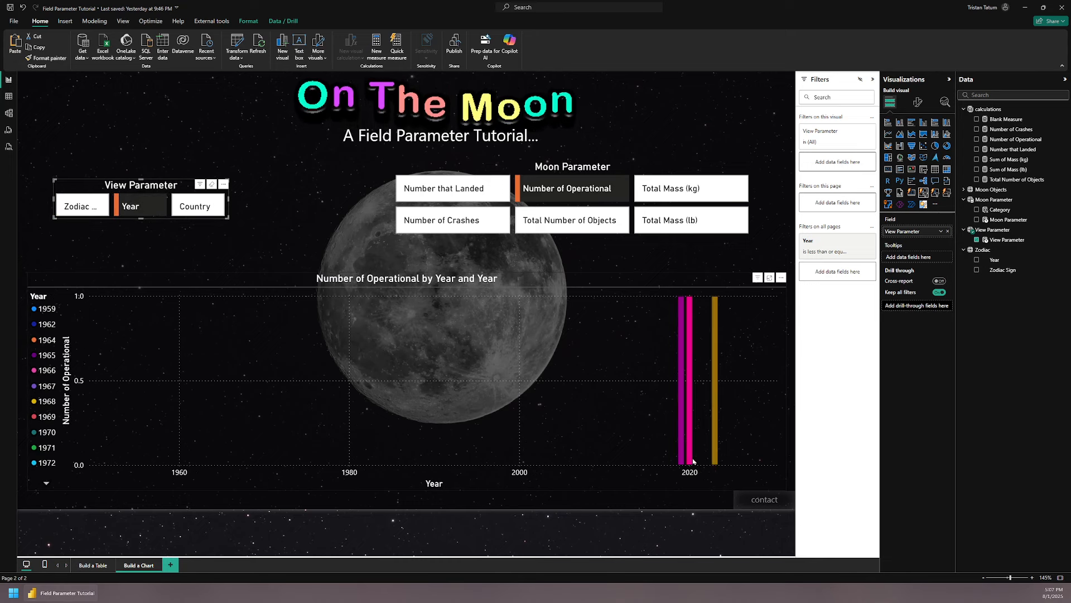
{"action": "left_click", "coordinate": [195, 206]}
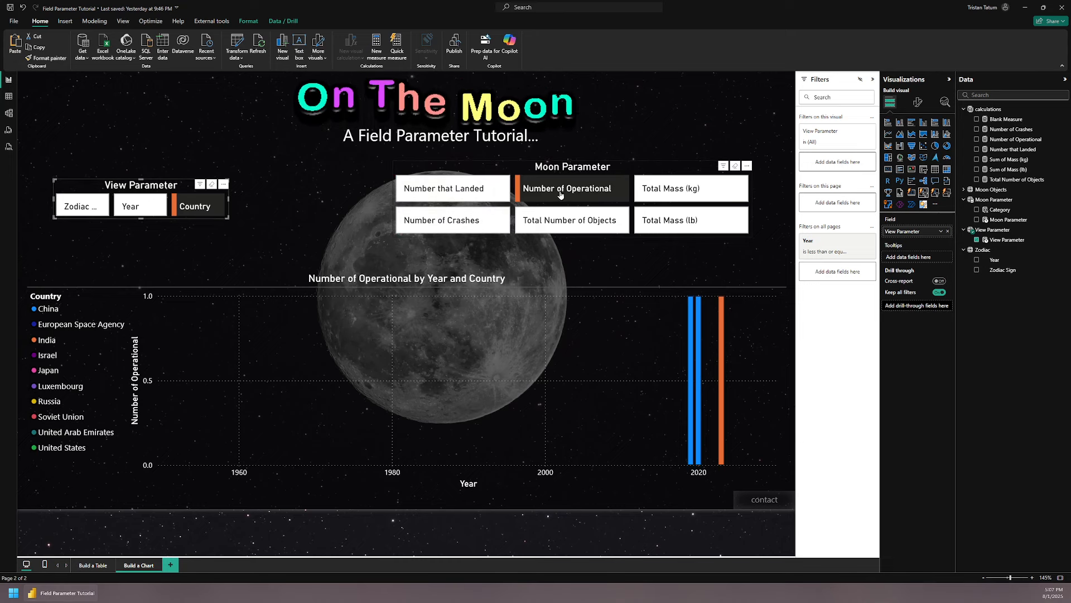
{"action": "left_click", "coordinate": [441, 220]}
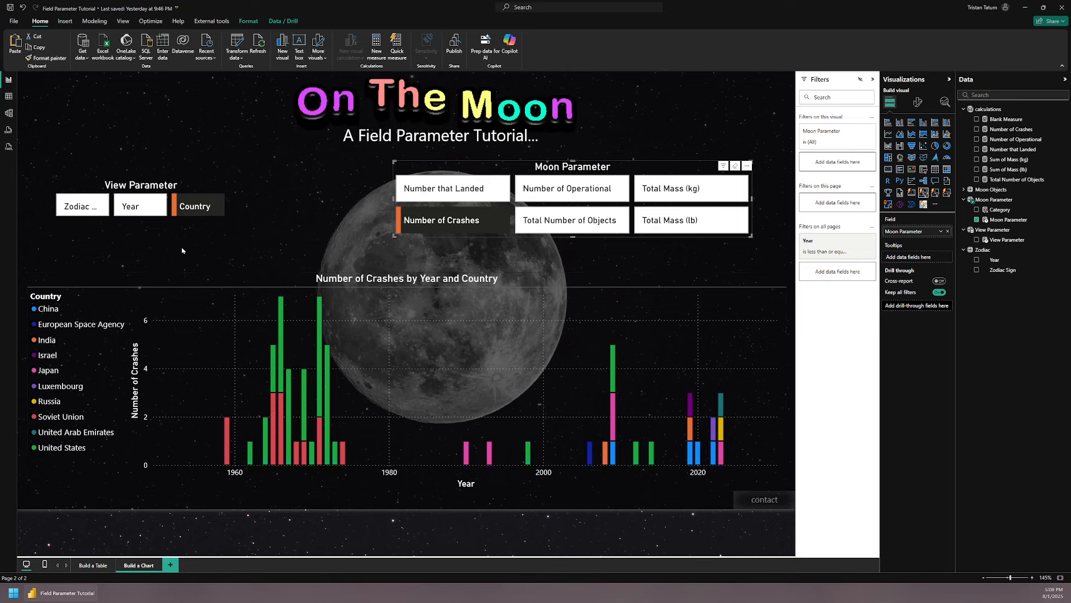
{"action": "left_click", "coordinate": [140, 206]}
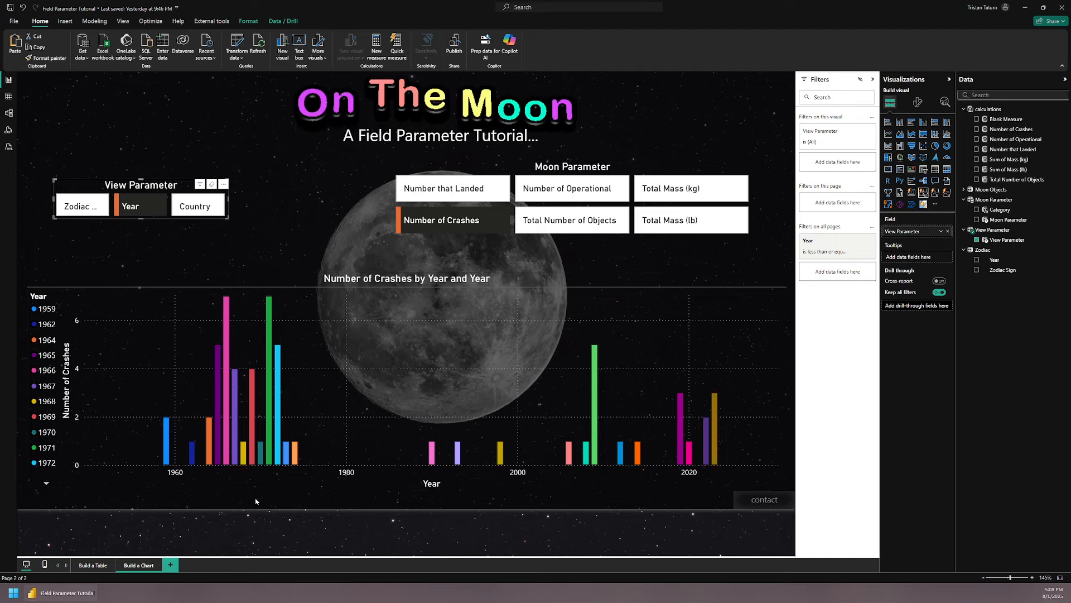
{"action": "left_click", "coordinate": [78, 208]}
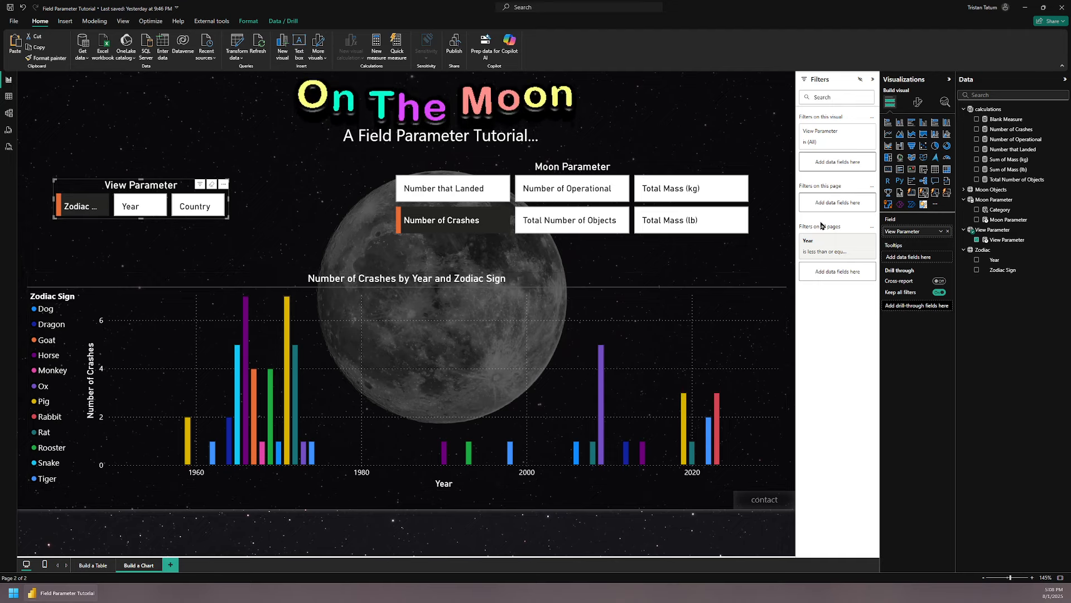
Remove Year from the column chart's X-axis and move View Parameter there from the legend.
{"action": "left_click", "coordinate": [527, 279]}
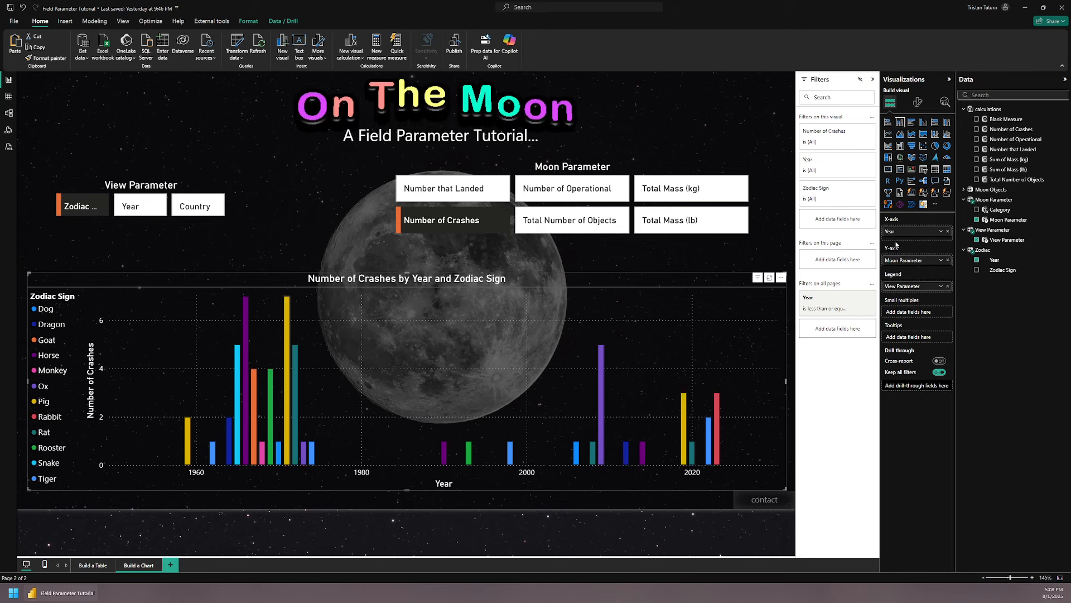
{"action": "left_click", "coordinate": [948, 232]}
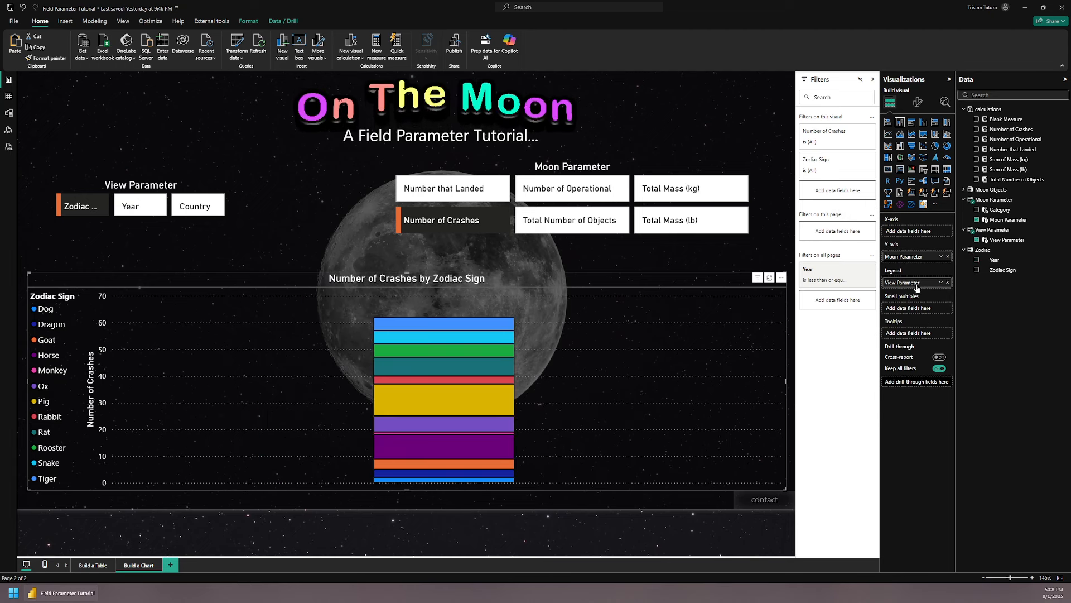
{"action": "left_click_drag", "start_coordinate": [916, 284], "coordinate": [915, 231]}
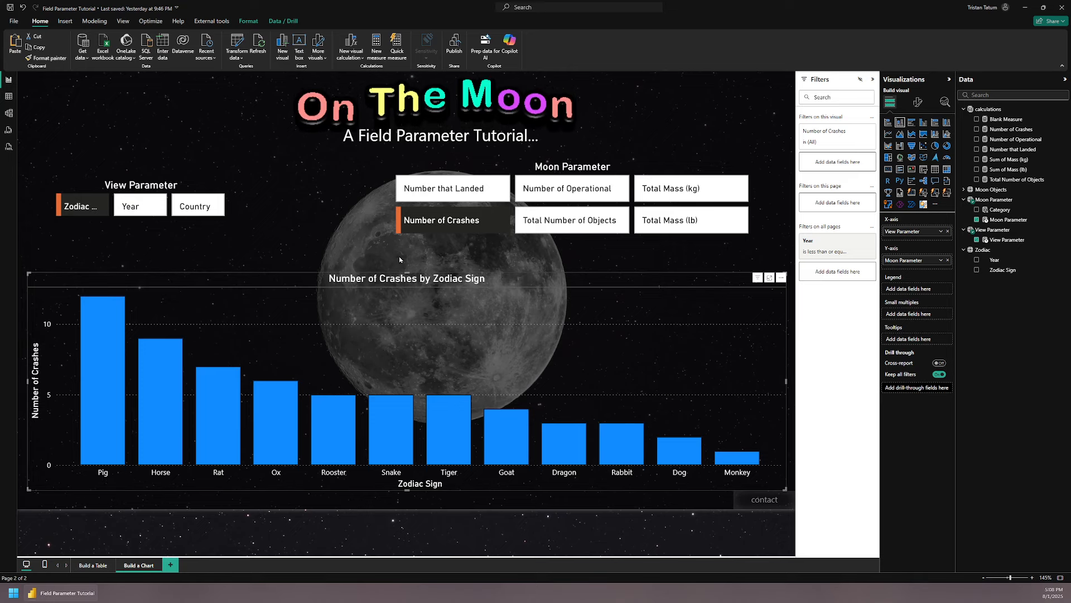
Switch the chart's view to Year and finally Country, and add Number of Operational to the selected Moon Parameter measures.
{"action": "left_click", "coordinate": [134, 206]}
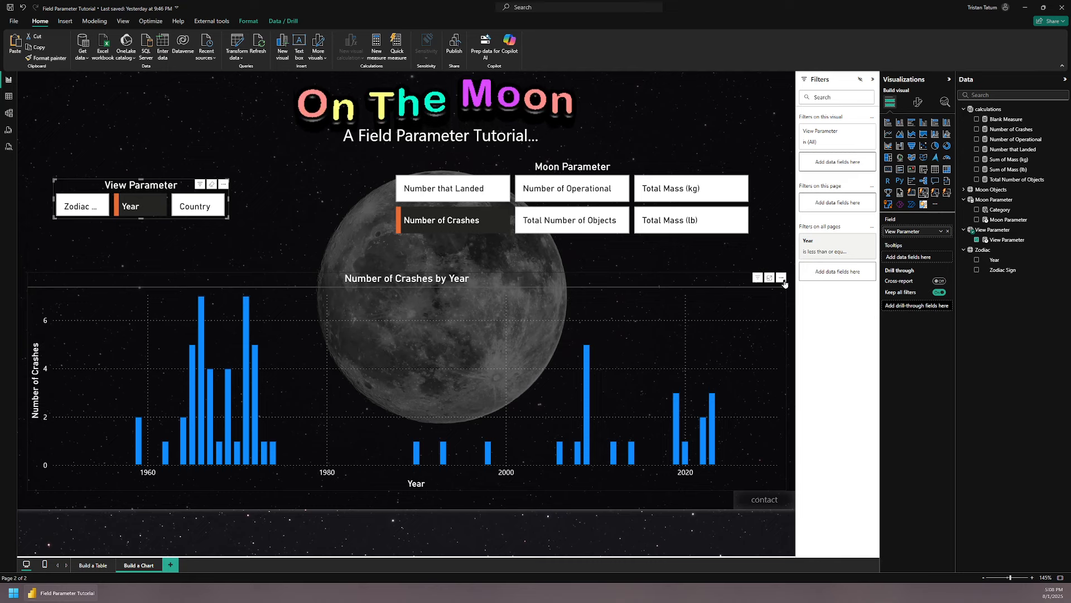
{"action": "left_click", "coordinate": [782, 277]}
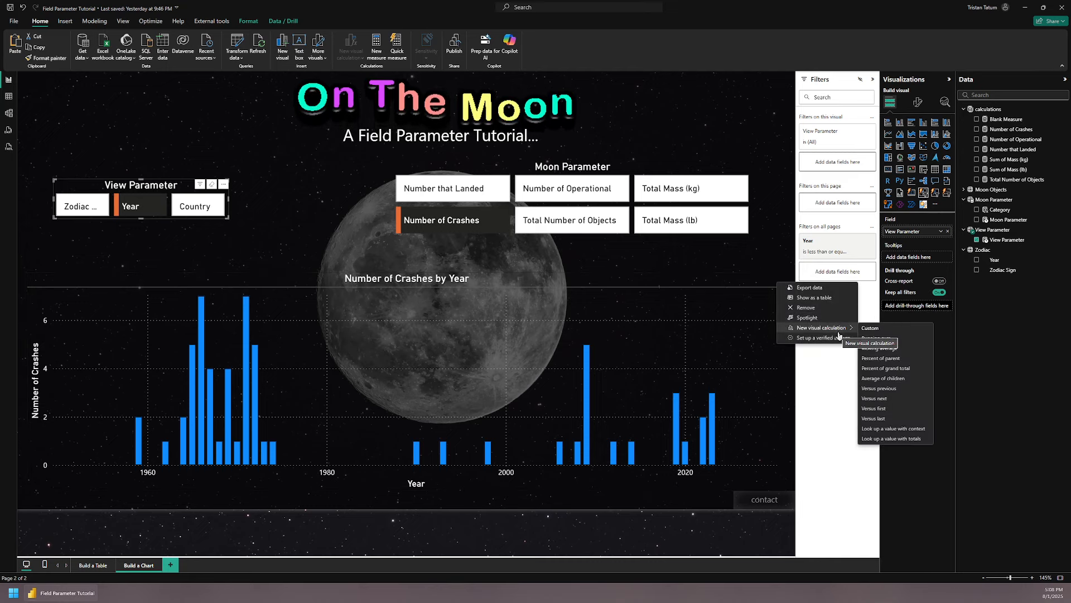
{"action": "left_click", "coordinate": [715, 295]}
{"action": "left_click", "coordinate": [195, 206]}
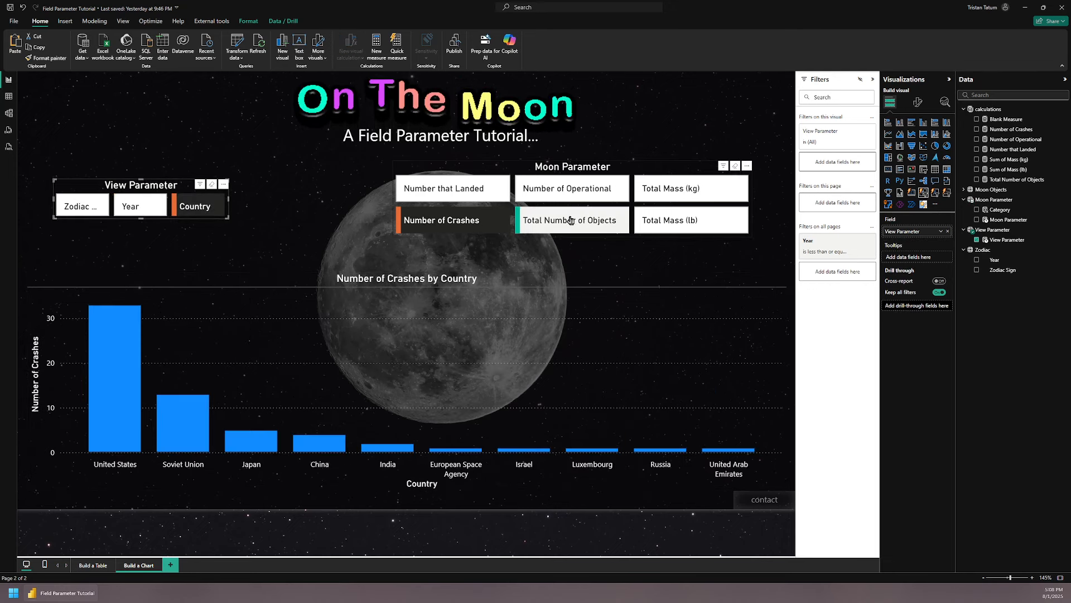
{"action": "left_click", "coordinate": [567, 188], "text": "ctrl"}
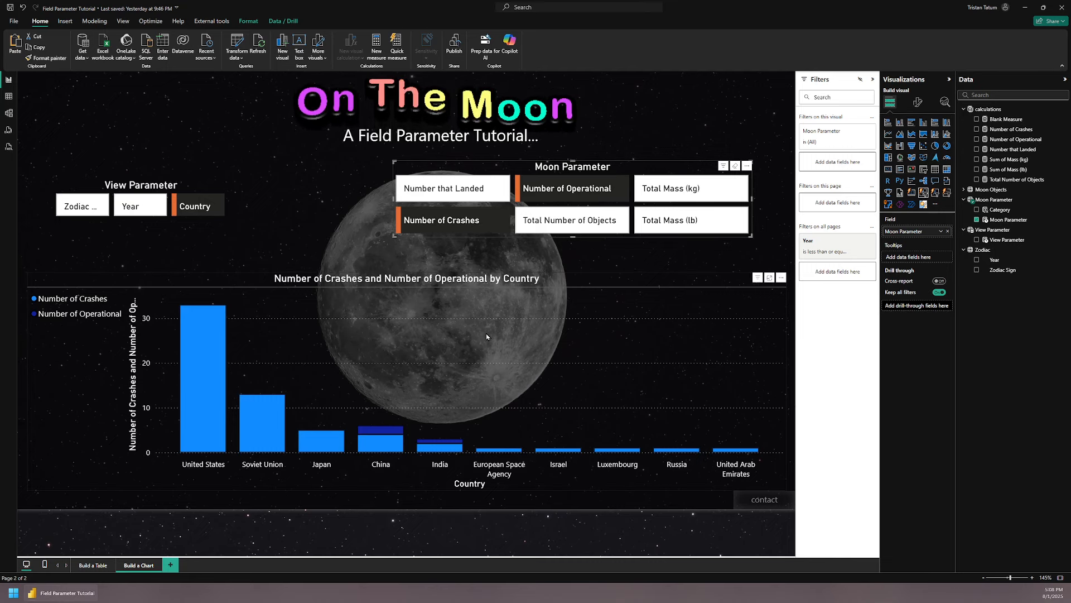
Convert the stacked column chart to a clustered column chart, and switch its view through Year to Zodiac Sign.
{"action": "left_click", "coordinate": [553, 287]}
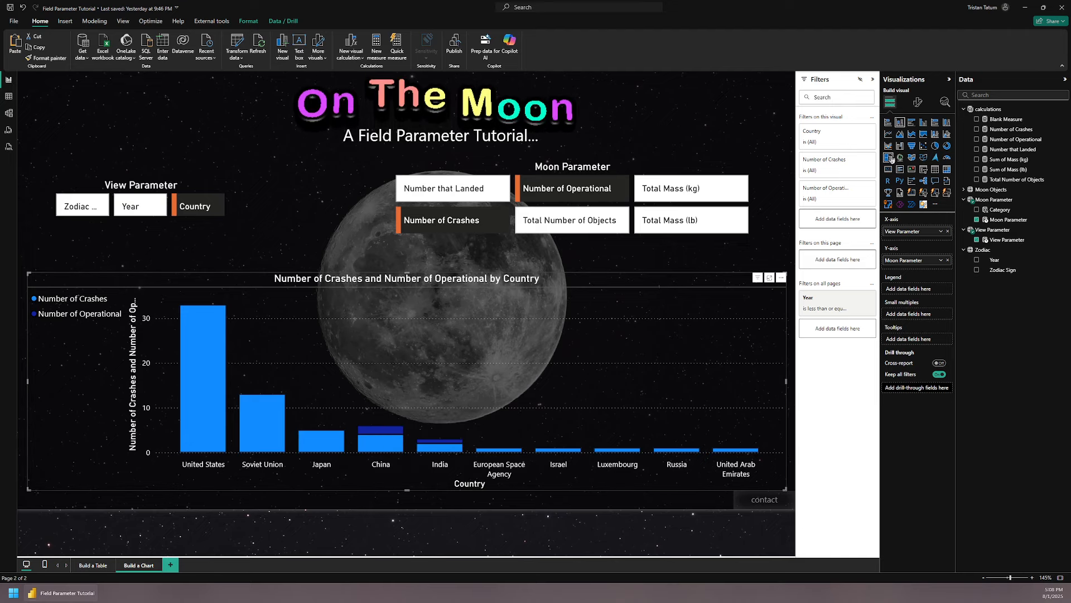
{"action": "left_click", "coordinate": [923, 123]}
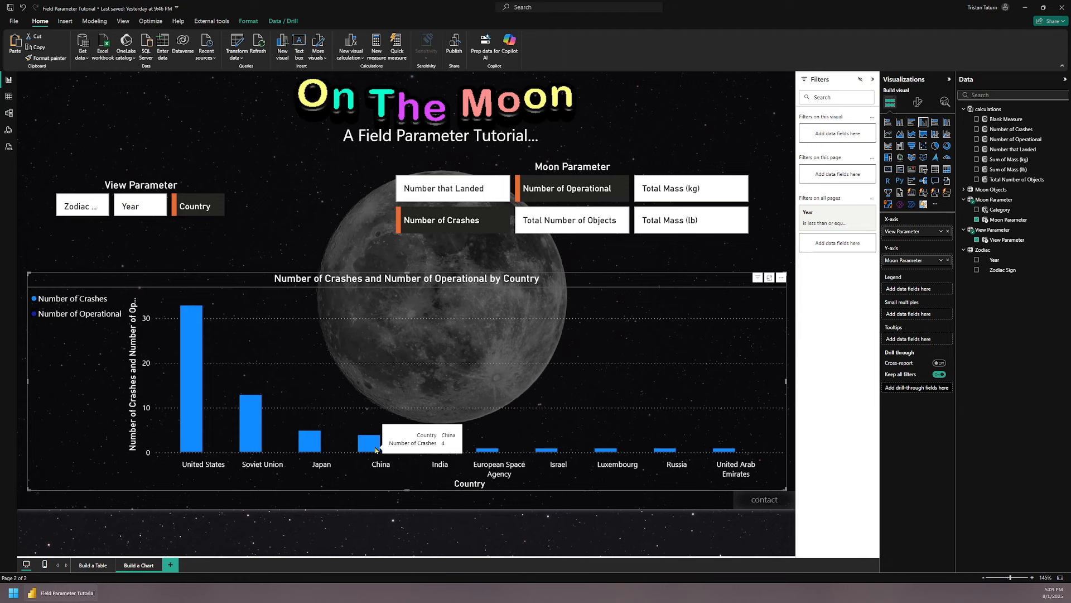
{"action": "left_click", "coordinate": [137, 206]}
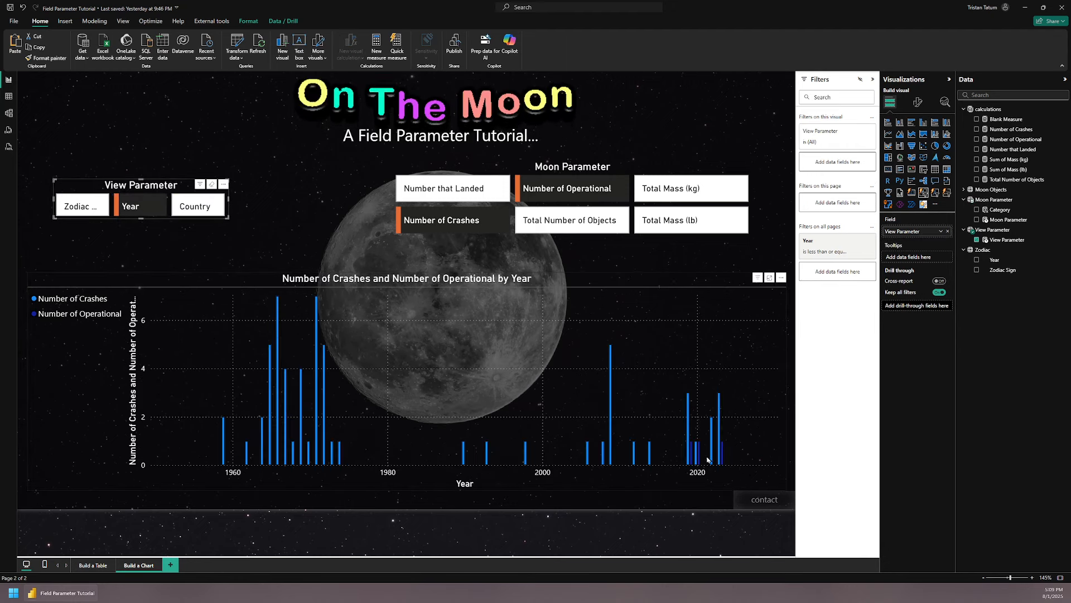
{"action": "left_click", "coordinate": [79, 206]}
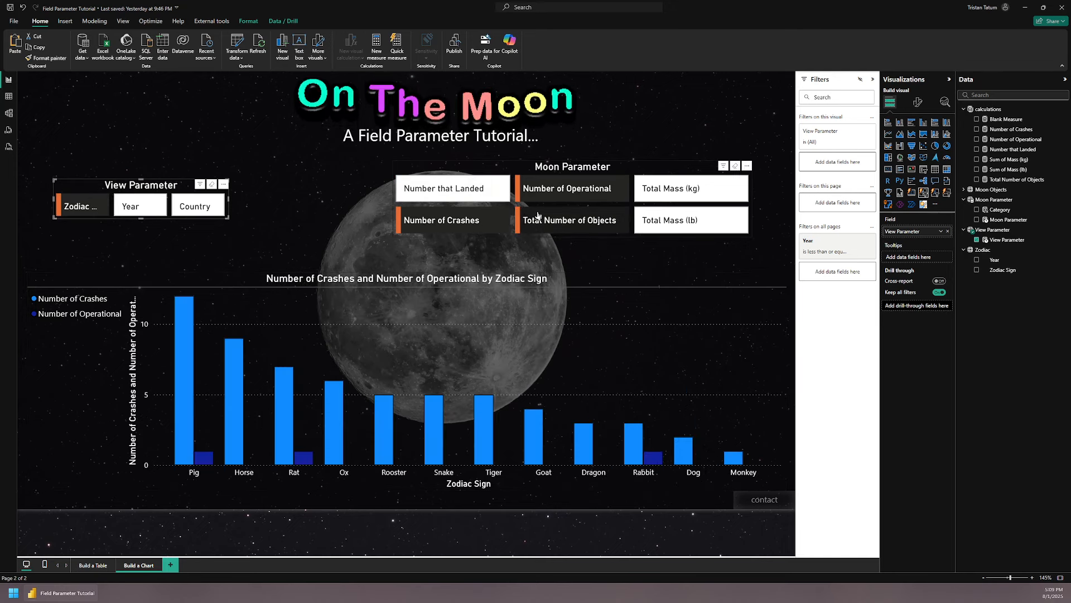
Add Total Number of Objects to the selected Moon Parameter measures, and place the Moon Parameter field in the chart's legend.
{"action": "left_click", "coordinate": [569, 219], "text": "ctrl"}
{"action": "left_click", "coordinate": [637, 279]}
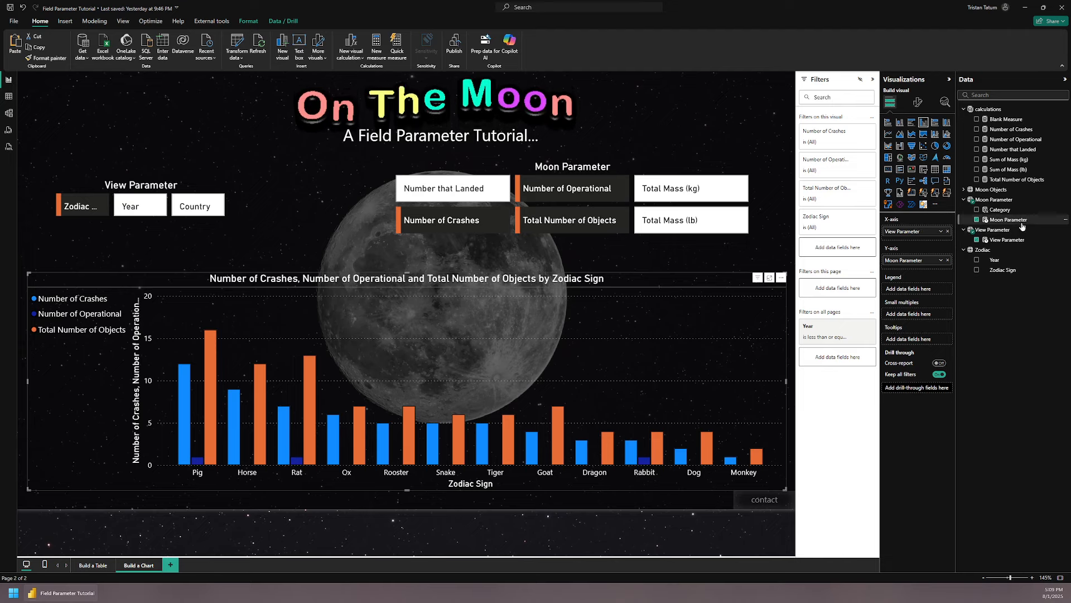
{"action": "left_click_drag", "start_coordinate": [1016, 223], "coordinate": [915, 288]}
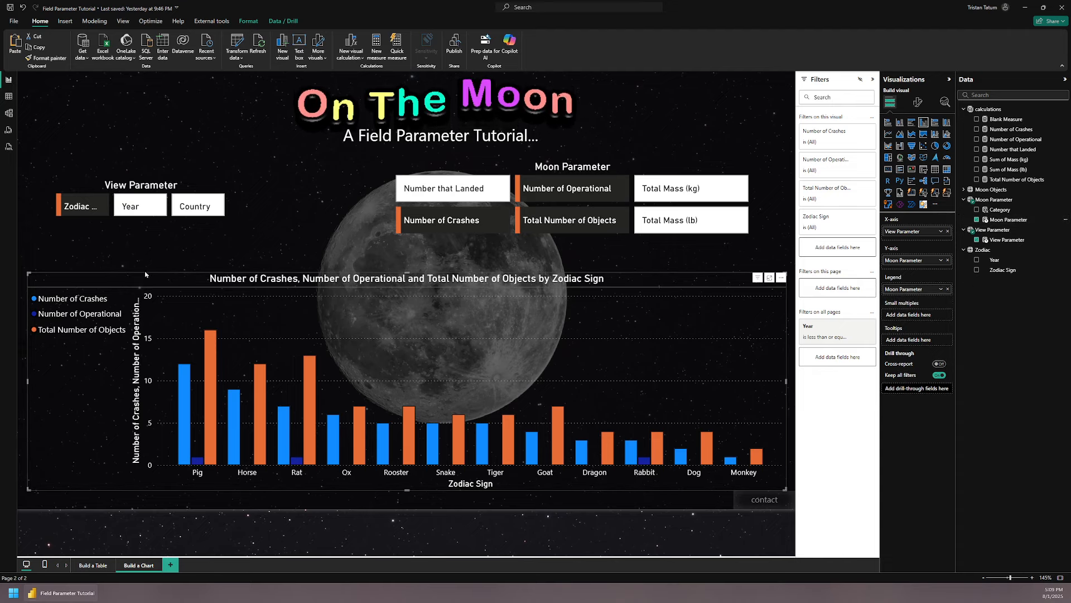
Try adding Number that Landed to the charted measures, and clear every selection in the Moon Parameter slicer.
{"action": "left_click", "coordinate": [492, 227]}
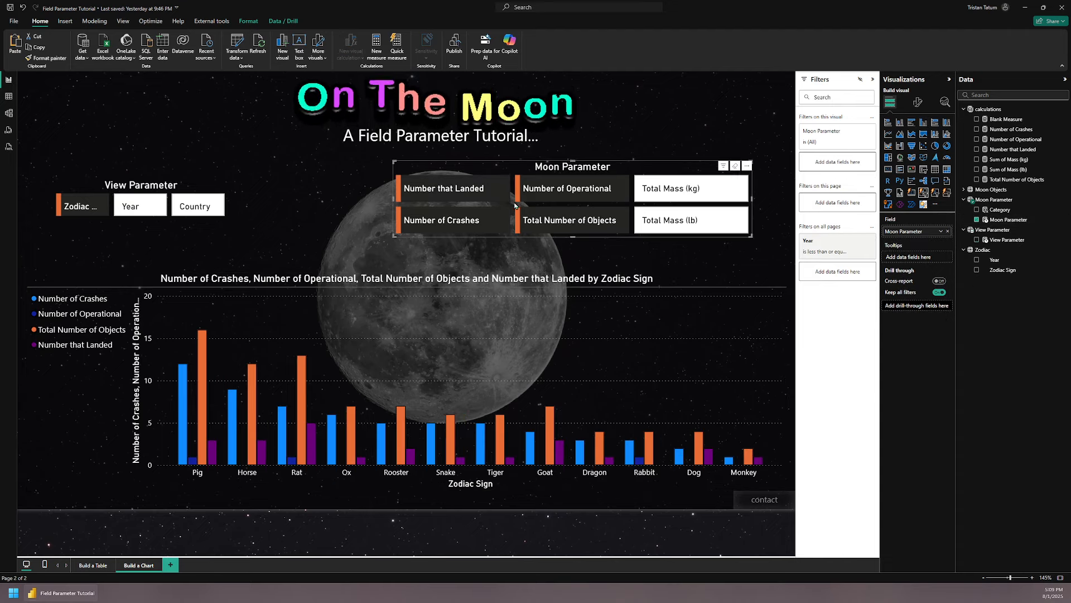
{"action": "left_click", "coordinate": [489, 195]}
{"action": "left_click", "coordinate": [480, 220]}
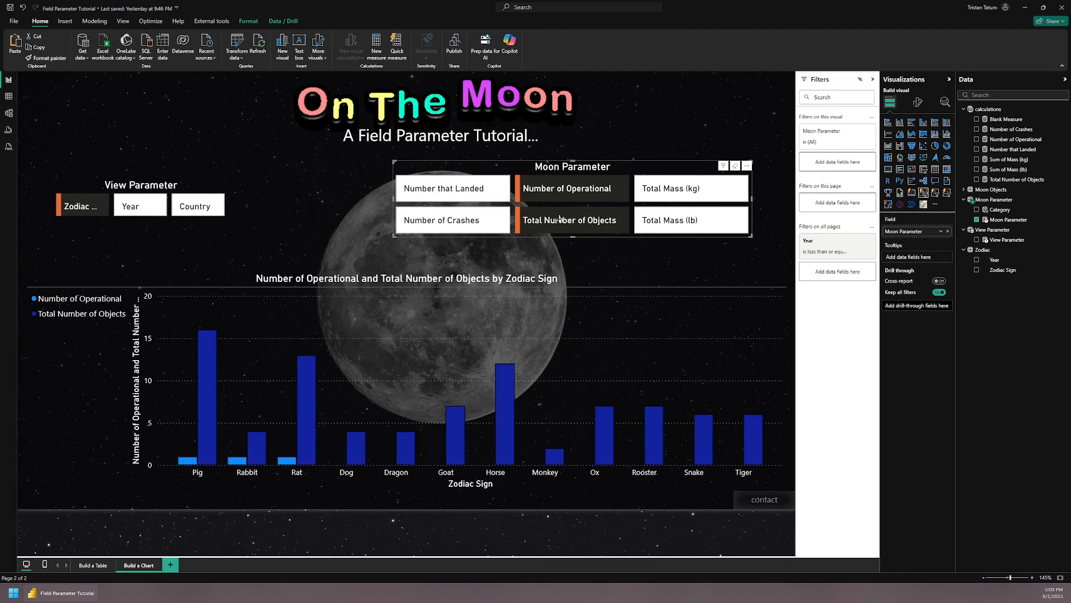
{"action": "left_click", "coordinate": [592, 220]}
{"action": "left_click", "coordinate": [603, 189]}
Move the View Parameter slicer to the page's upper-left corner and place the Moon Parameter slicer directly beneath it.
{"action": "left_click_drag", "start_coordinate": [626, 167], "coordinate": [514, 173]}
{"action": "left_click_drag", "start_coordinate": [179, 187], "coordinate": [169, 103]}
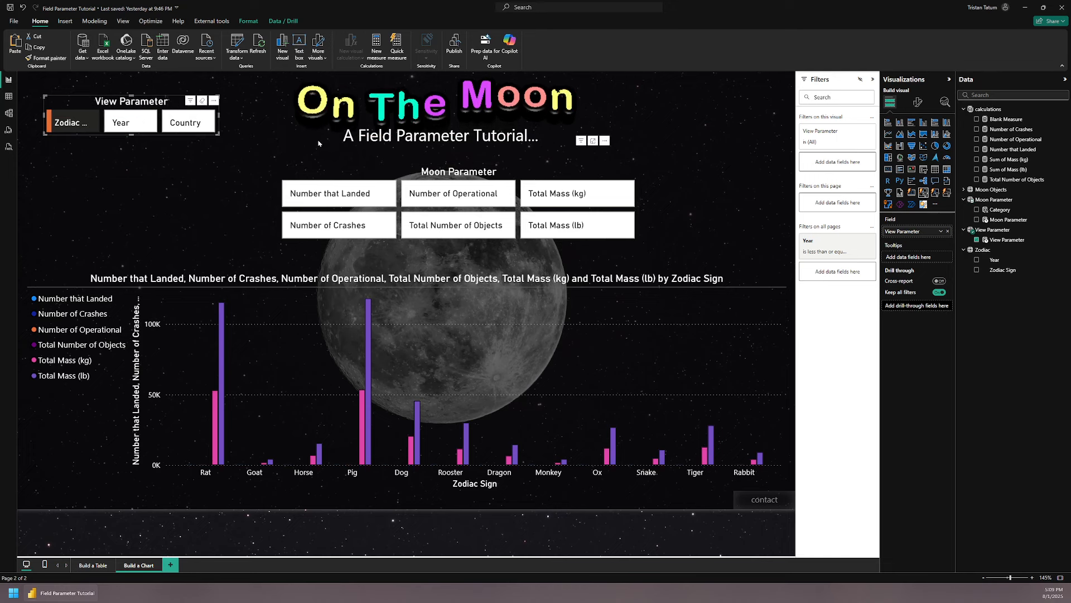
{"action": "left_click", "coordinate": [458, 167]}
{"action": "left_click_drag", "start_coordinate": [458, 168], "coordinate": [220, 159]}
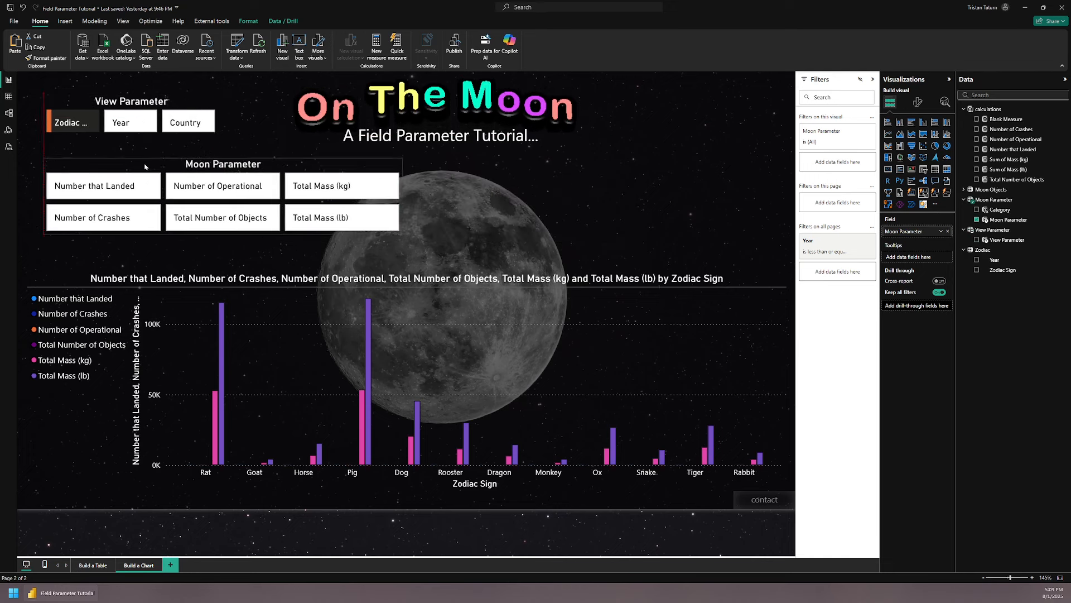
{"action": "left_click", "coordinate": [544, 193]}
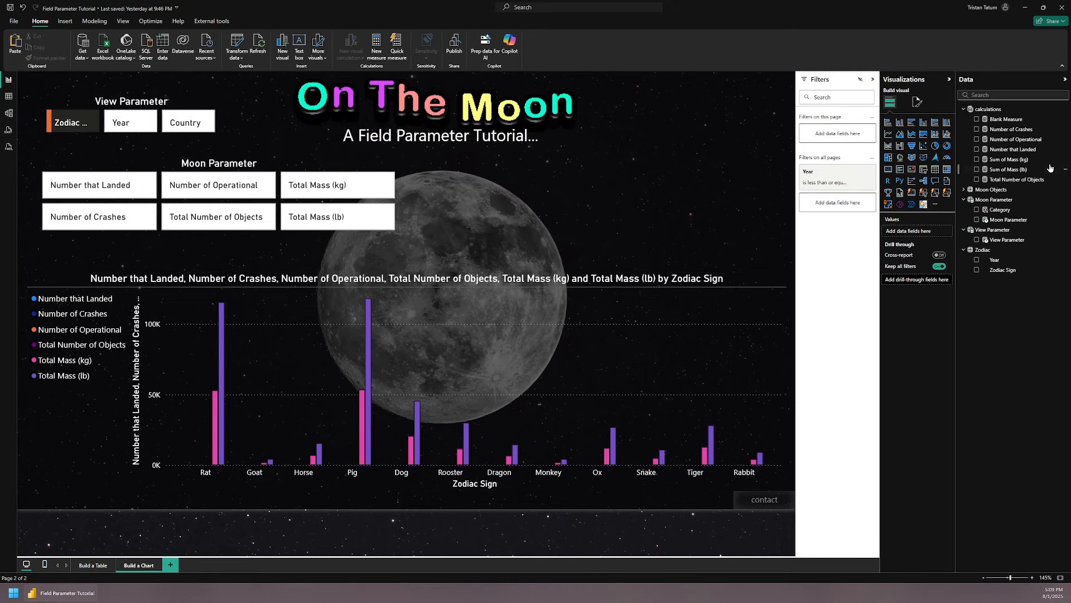
Collapse the Moon Parameter table's fields, and show the View Parameter table's rows in Table view with its formula collapsed.
{"action": "left_click", "coordinate": [960, 203]}
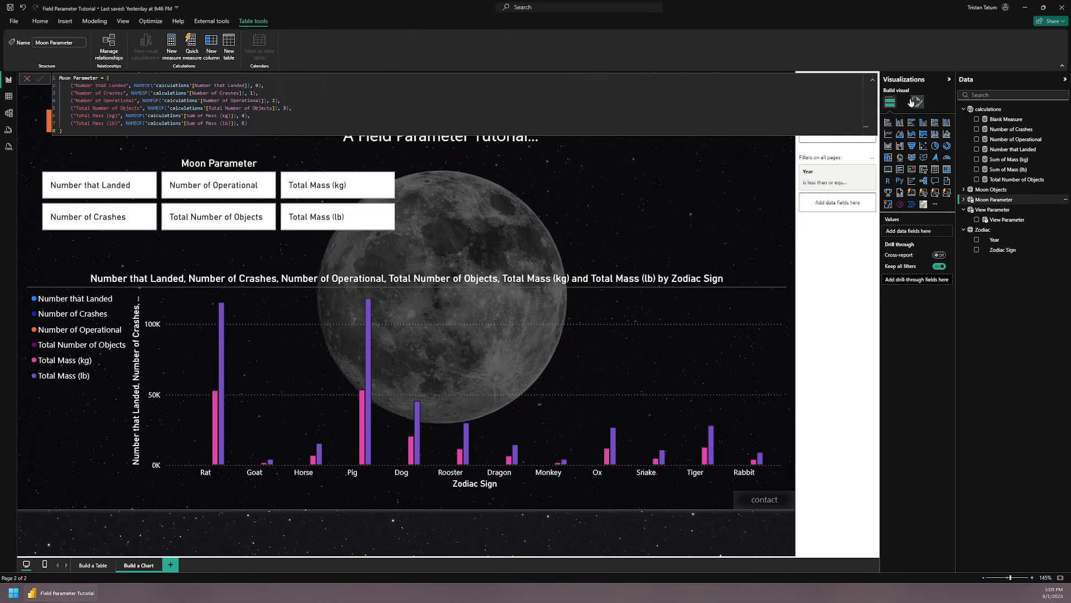
{"action": "left_click", "coordinate": [872, 82]}
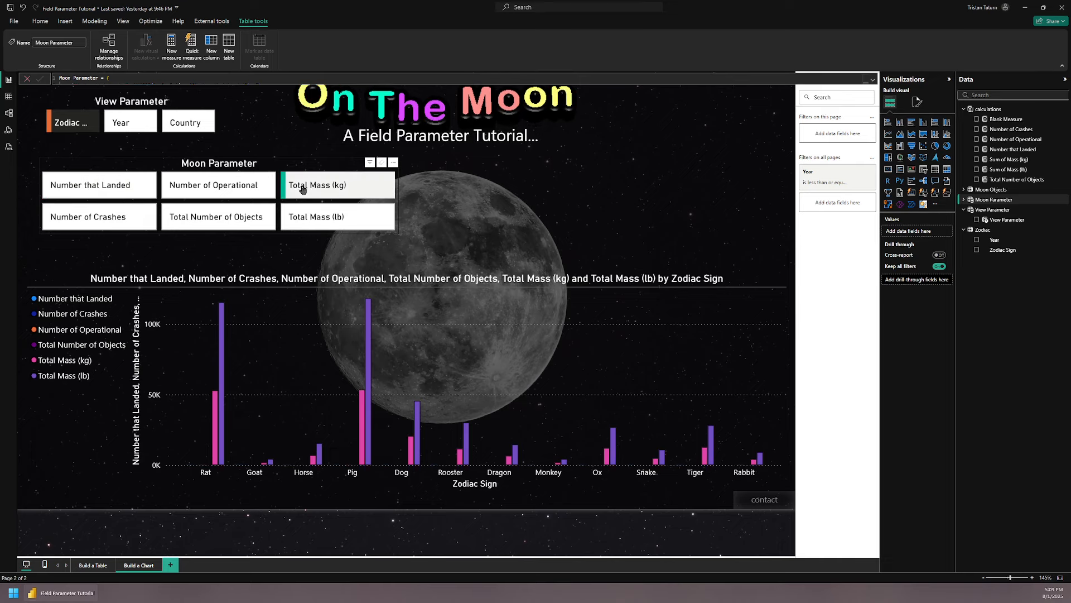
{"action": "left_click", "coordinate": [13, 97]}
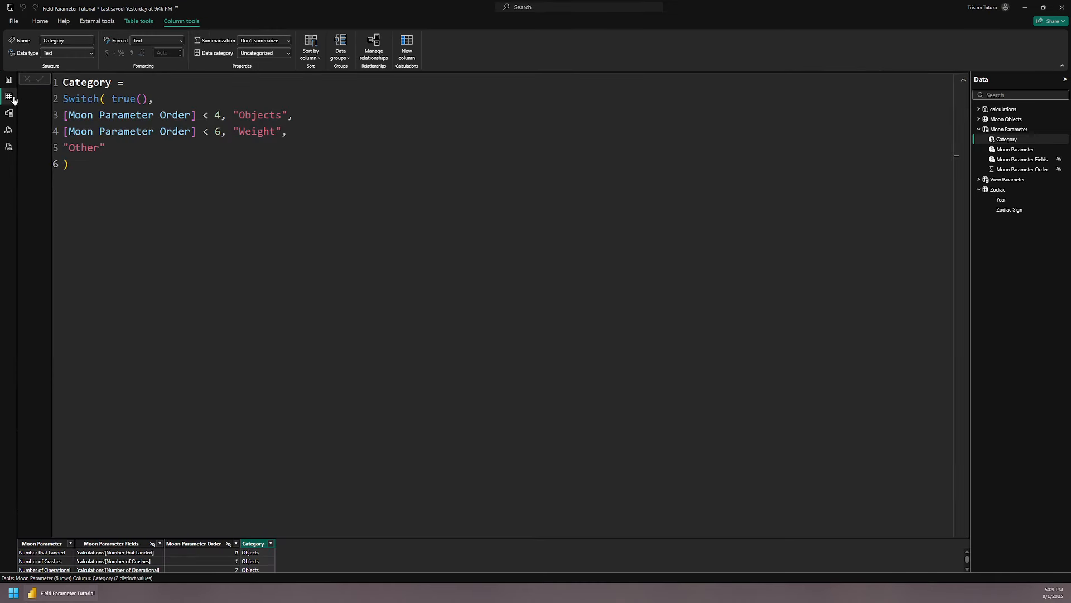
{"action": "left_click", "coordinate": [1022, 182]}
{"action": "left_click", "coordinate": [964, 80]}
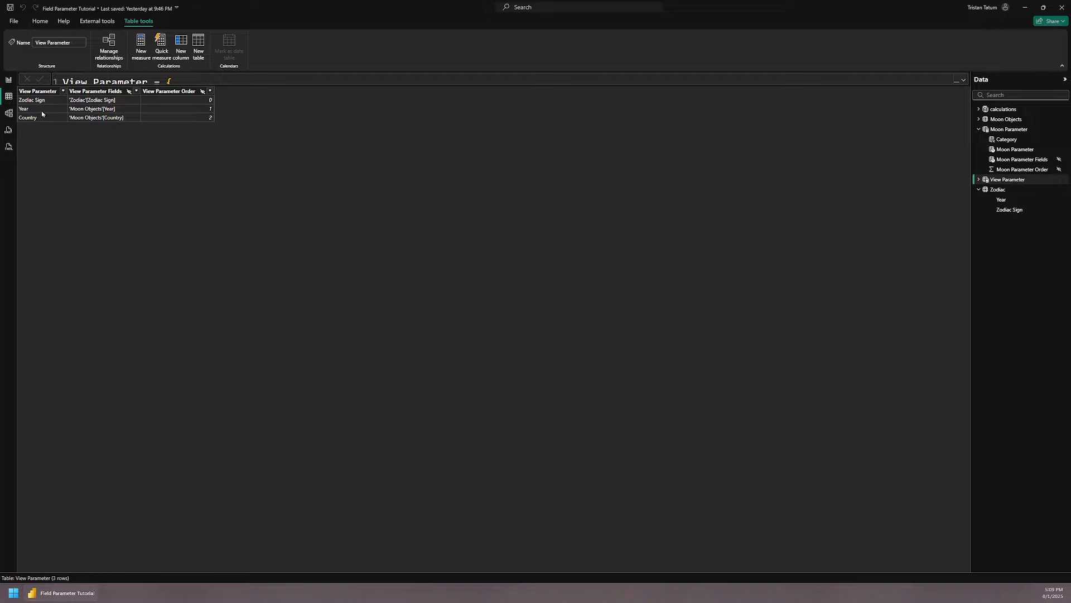
Add a calculated column to the View Parameter table with the formula Para Name = [View Parameter], and collapse its formula.
{"action": "left_click", "coordinate": [181, 45]}
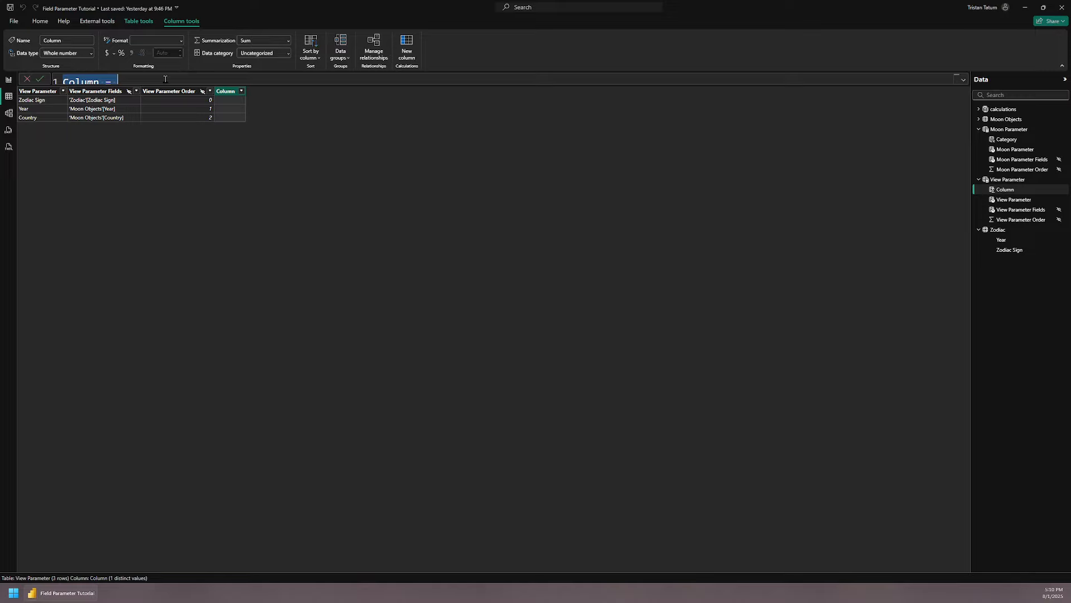
{"action": "type", "text": "Para Name"}
{"action": "left_click", "coordinate": [965, 82]}
{"action": "key", "text": "ctrl+shift+Left"}
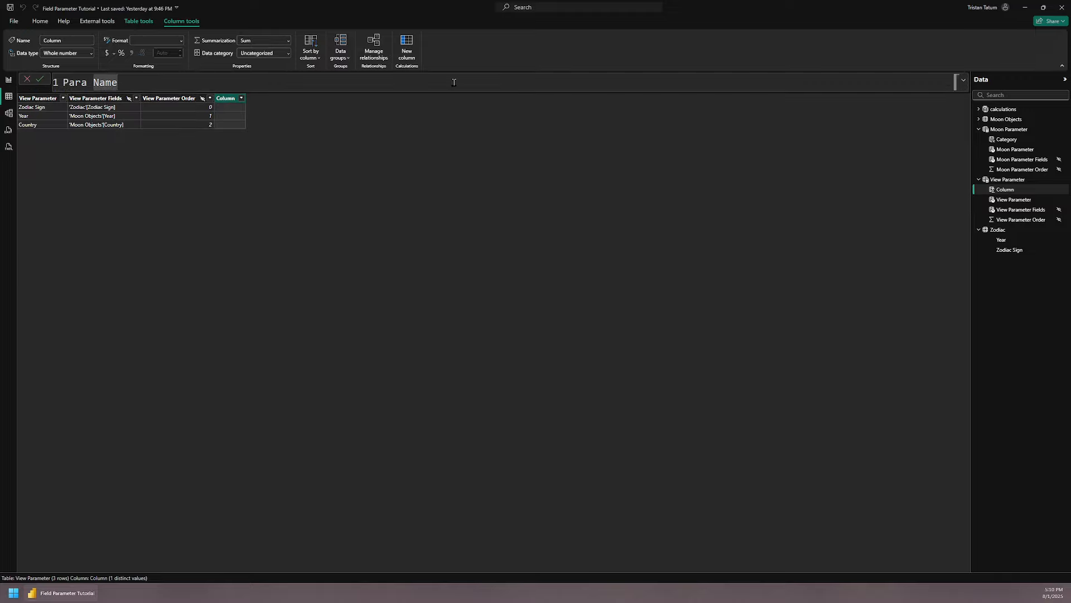
{"action": "type", "text": "= ["}
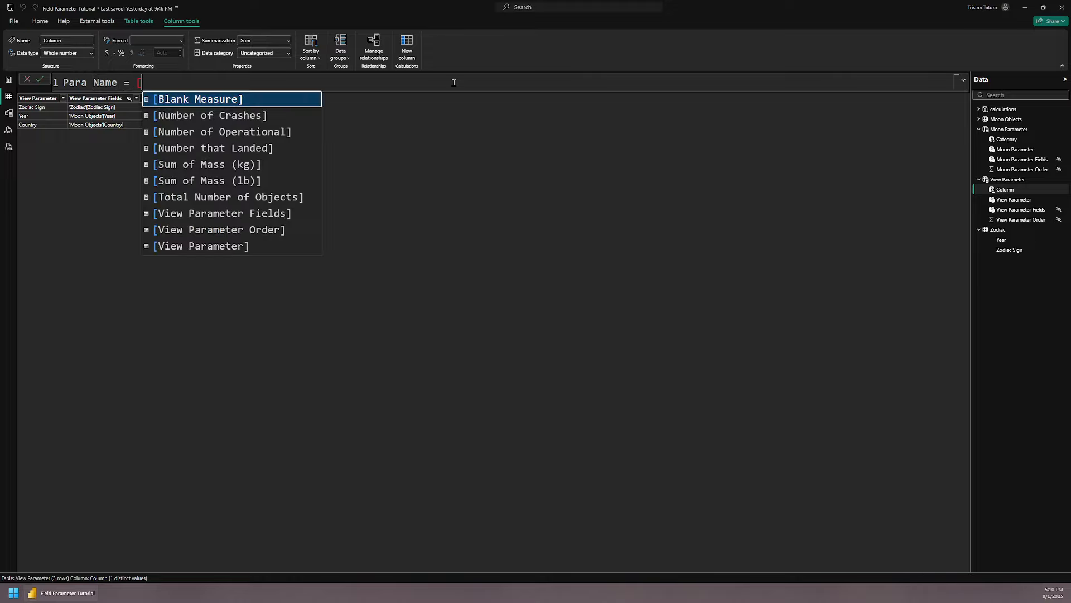
{"action": "type", "text": "View"}
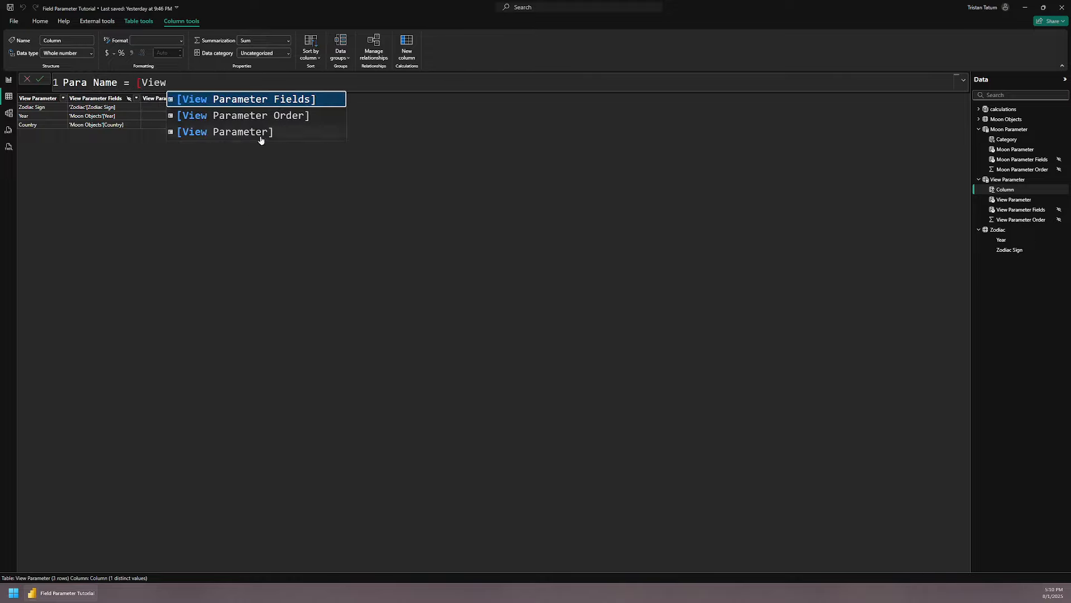
{"action": "left_click", "coordinate": [258, 137]}
{"action": "key", "text": "Return"}
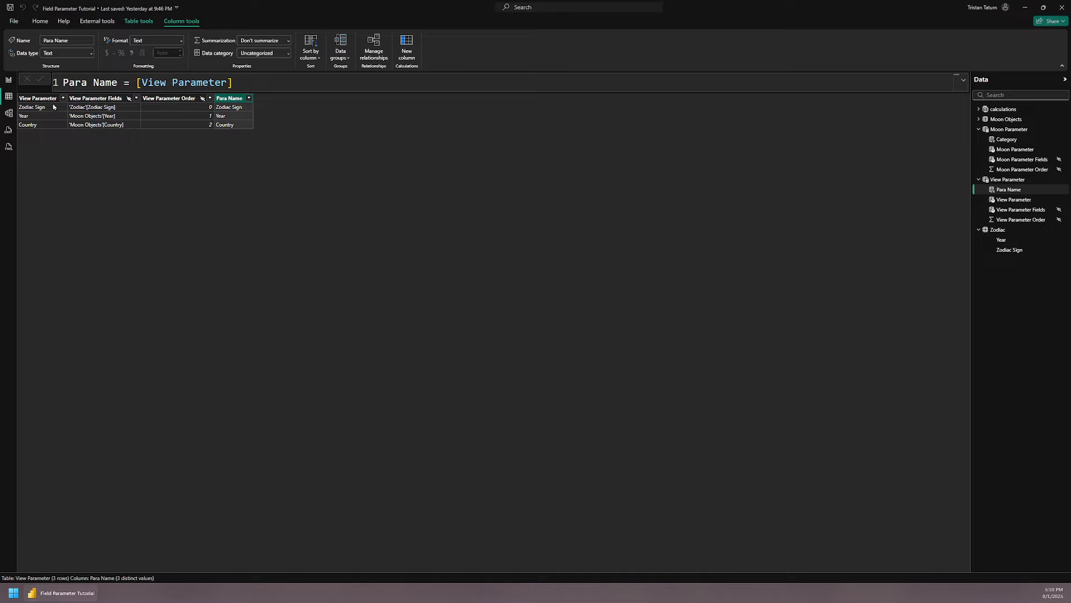
{"action": "left_click", "coordinate": [963, 80]}
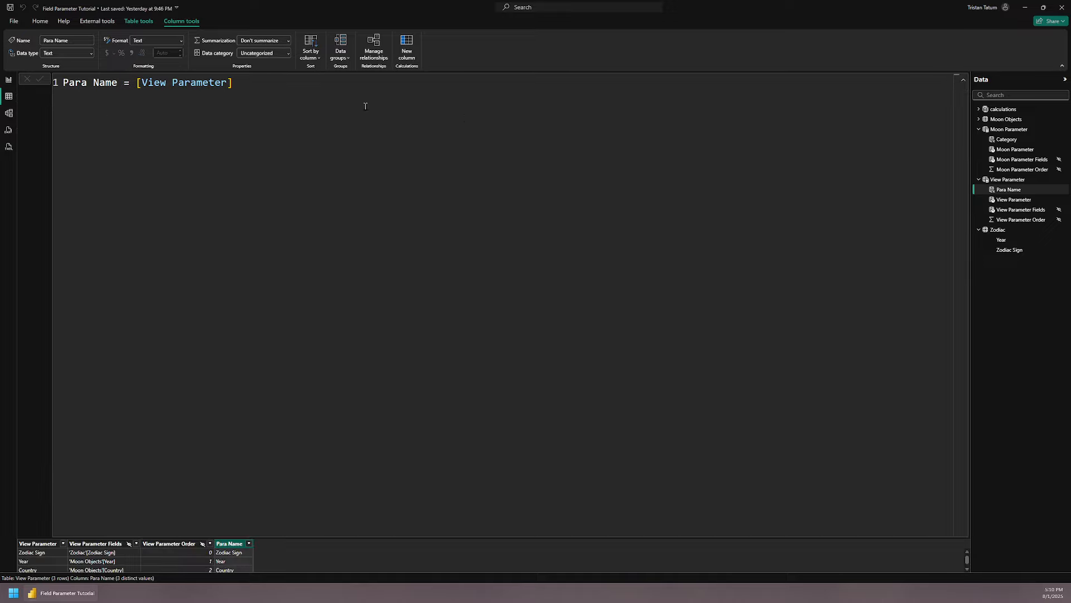
{"action": "left_click", "coordinate": [963, 80]}
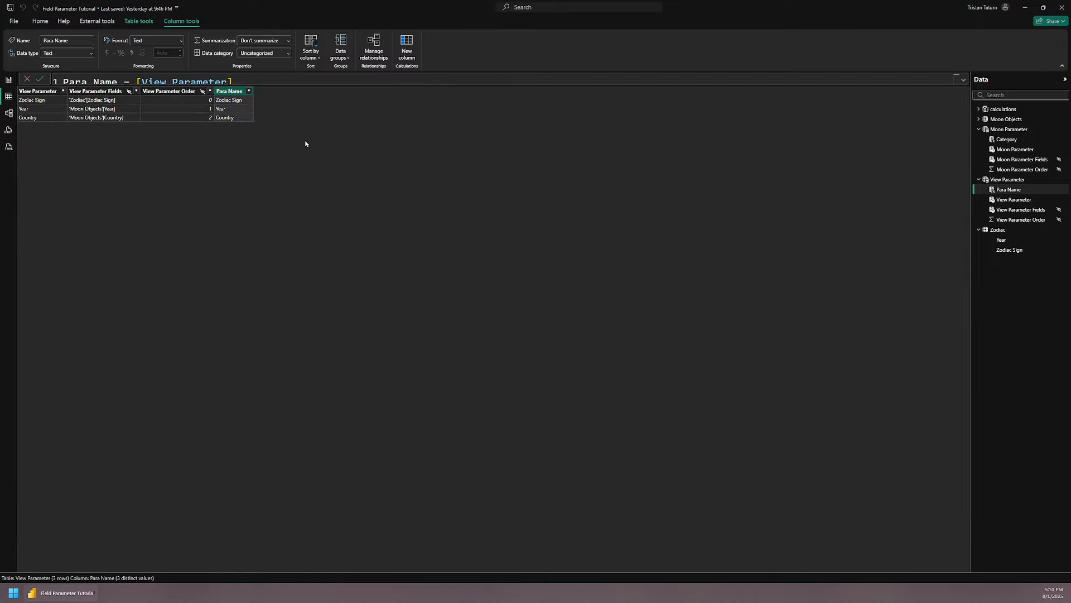
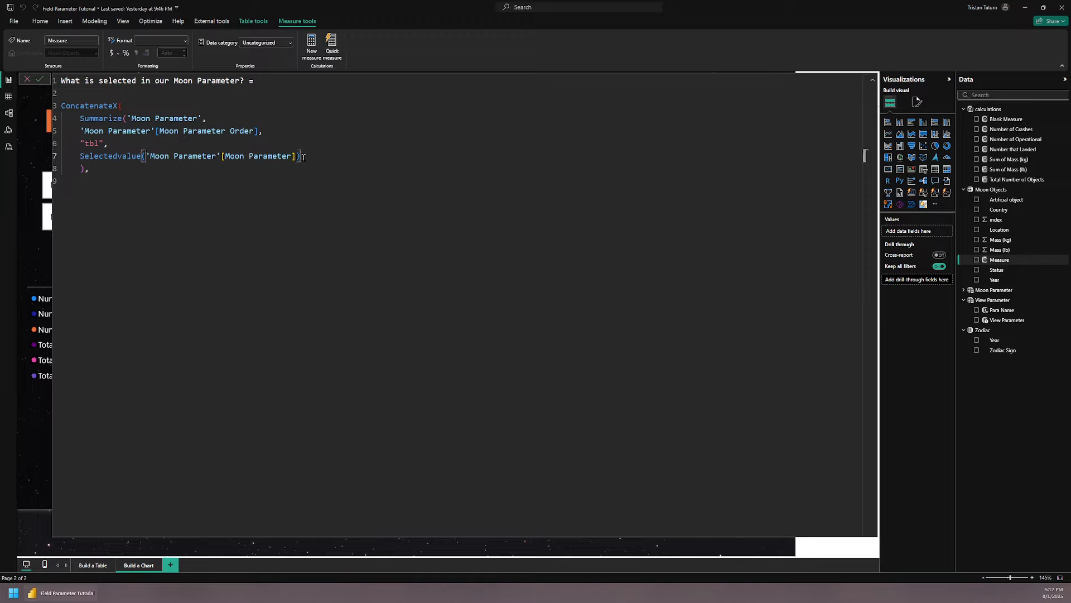
Supply [tbl] as the expression of the ConcatenateX function, following the Summarize table argument.
{"action": "double_click", "coordinate": [86, 144]}
{"action": "left_click", "coordinate": [115, 165]}
{"action": "type", "text": "["}
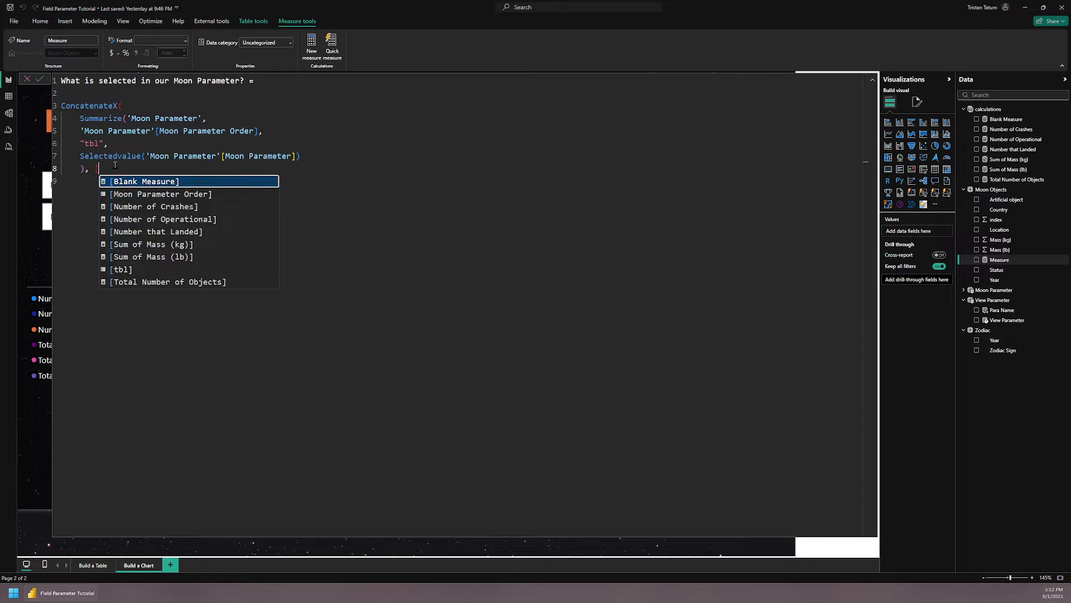
{"action": "type", "text": "tbl]"}
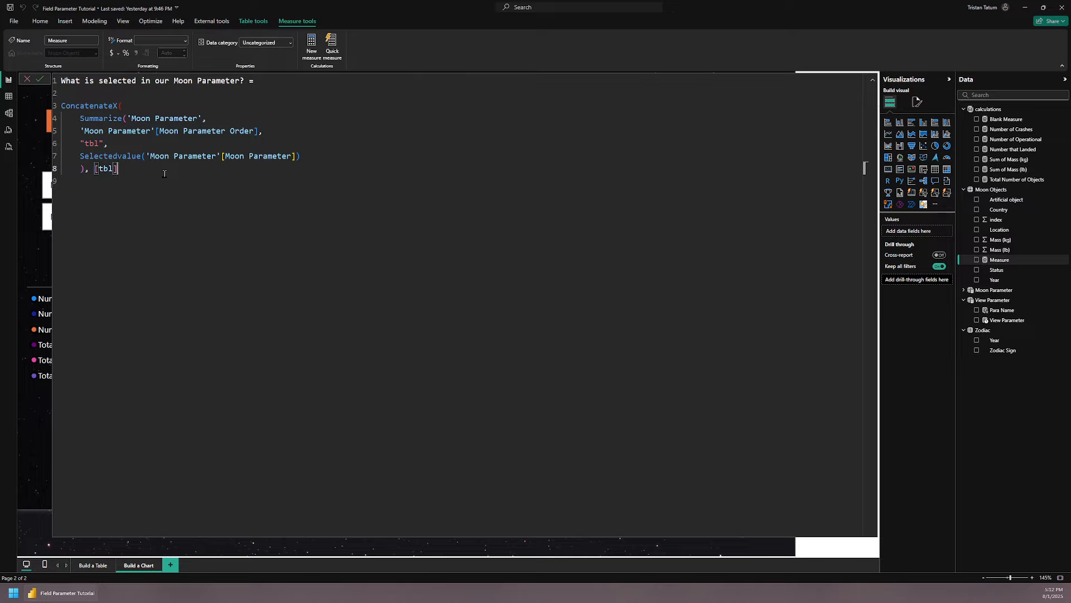
{"action": "type", "text": ","}
{"action": "key", "text": "Return"}
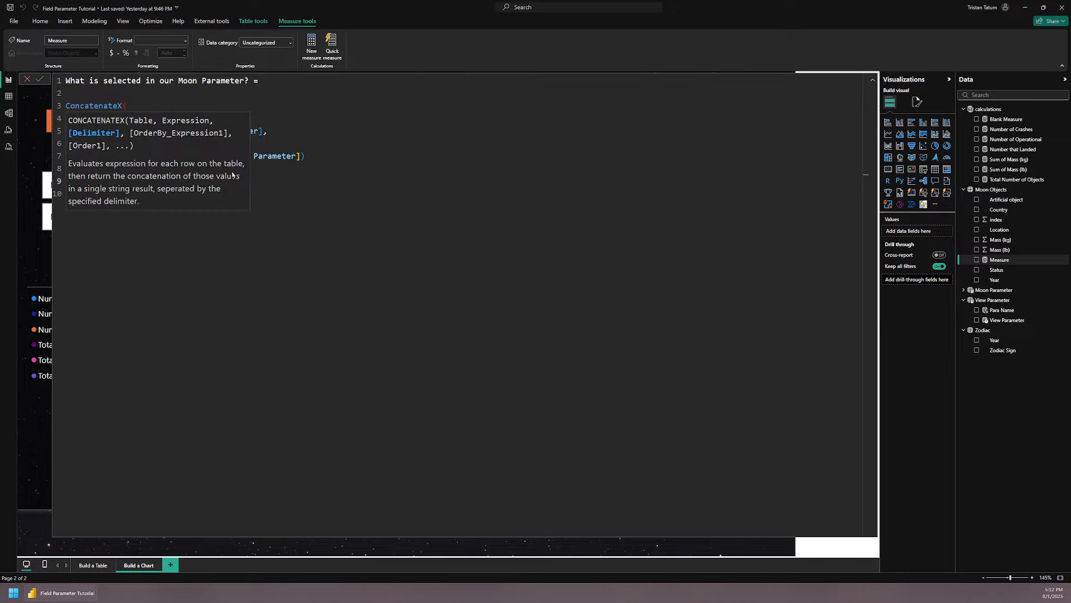
Add ", " as the delimiter argument after [tbl] in the ConcatenateX function.
{"action": "left_click_drag", "start_coordinate": [214, 118], "coordinate": [344, 129]}
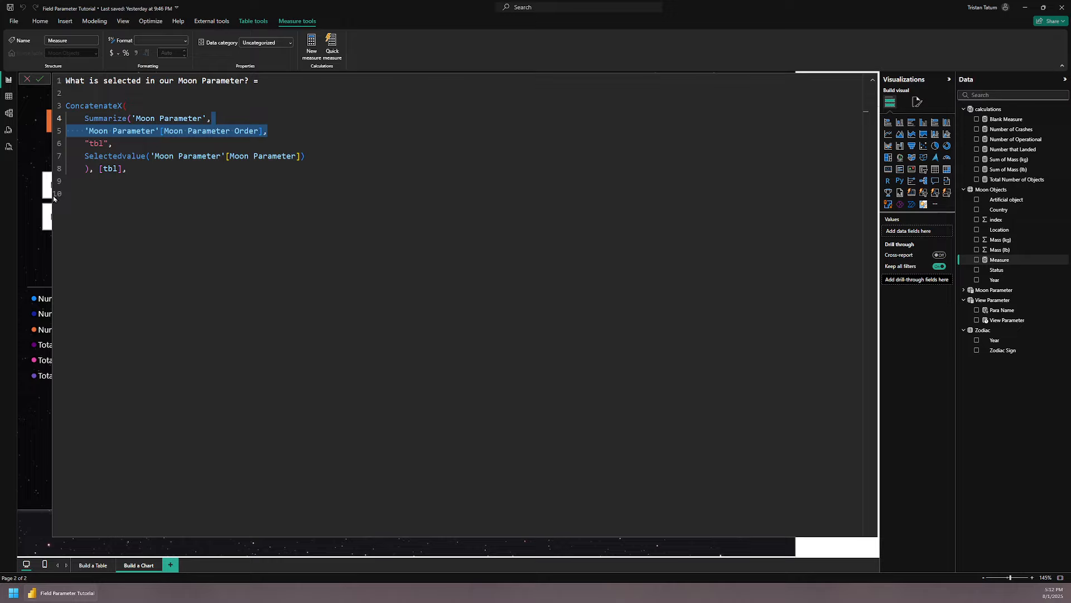
{"action": "left_click", "coordinate": [170, 169]}
{"action": "left_click", "coordinate": [102, 169]}
{"action": "left_click_drag", "start_coordinate": [103, 169], "coordinate": [117, 169]}
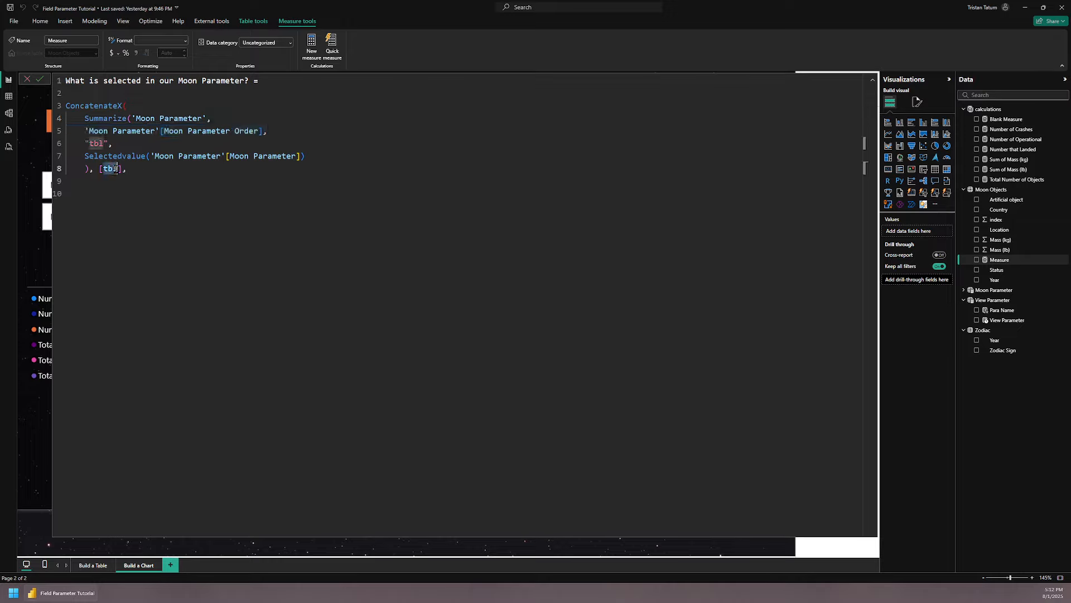
{"action": "left_click", "coordinate": [139, 169]}
{"action": "type", "text": ", \",\""}
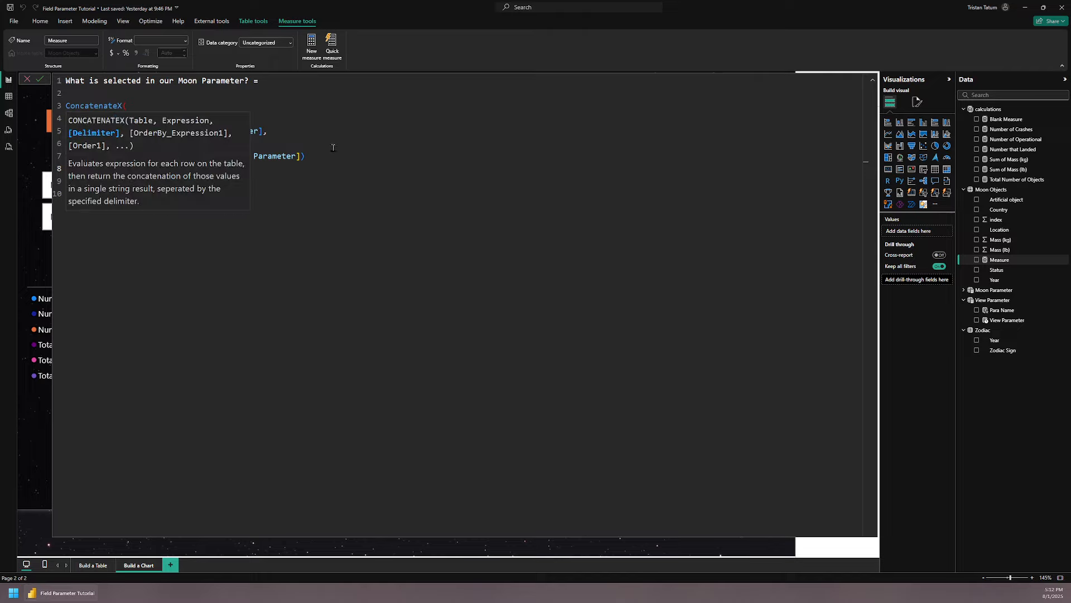
{"action": "left_click", "coordinate": [333, 148]}
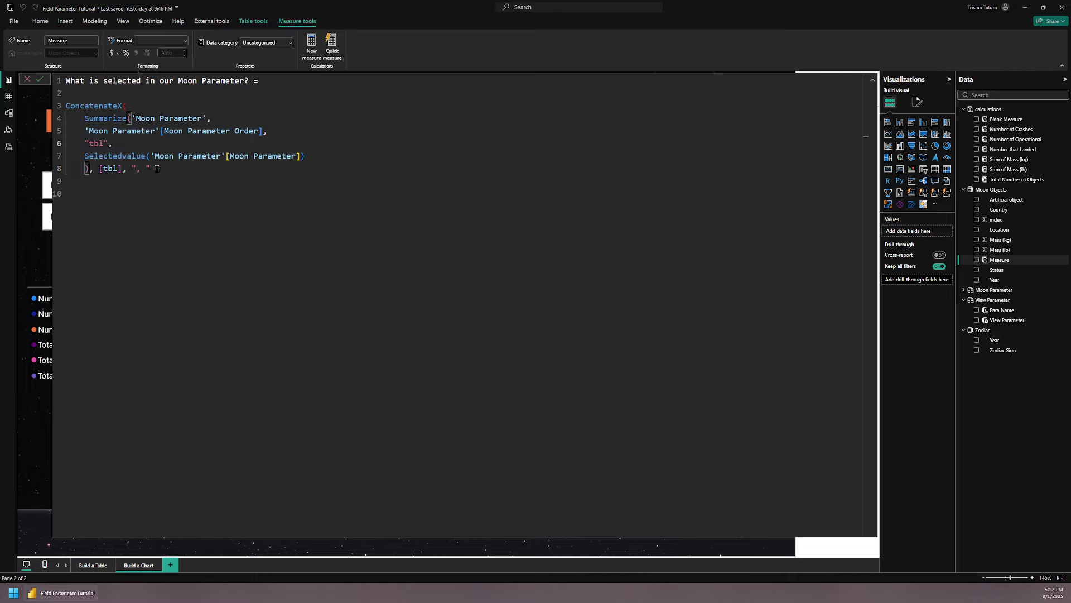
Close the ConcatenateX function's parenthesis, commit the What is selected in our Moon Parameter? measure, and collapse its formula.
{"action": "left_click", "coordinate": [163, 169]}
{"action": "type", "text": ")"}
{"action": "left_click", "coordinate": [154, 197]}
{"action": "left_click", "coordinate": [40, 79]}
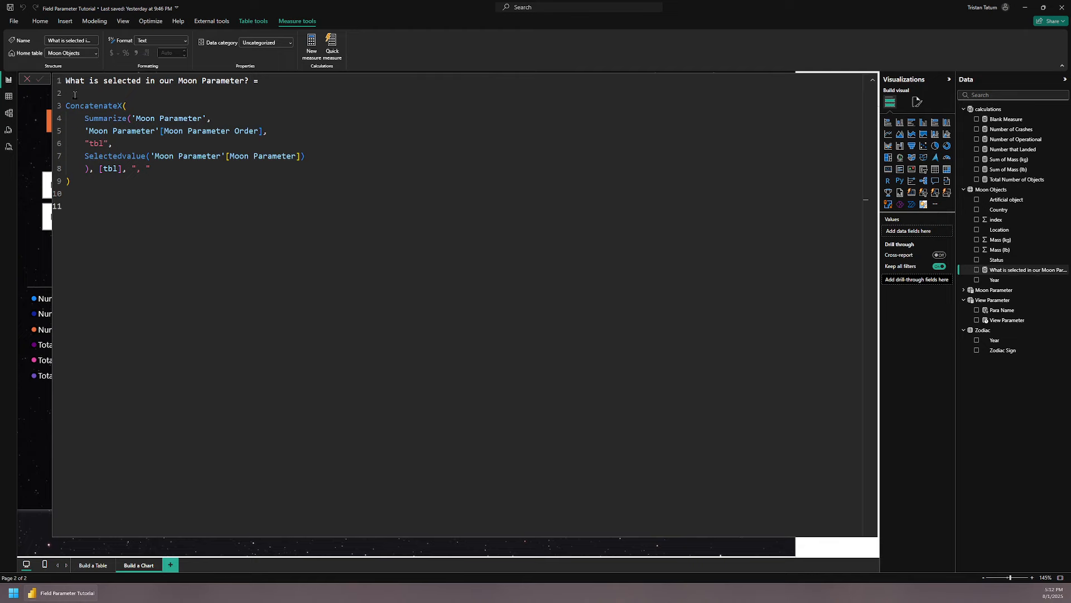
{"action": "left_click", "coordinate": [873, 81]}
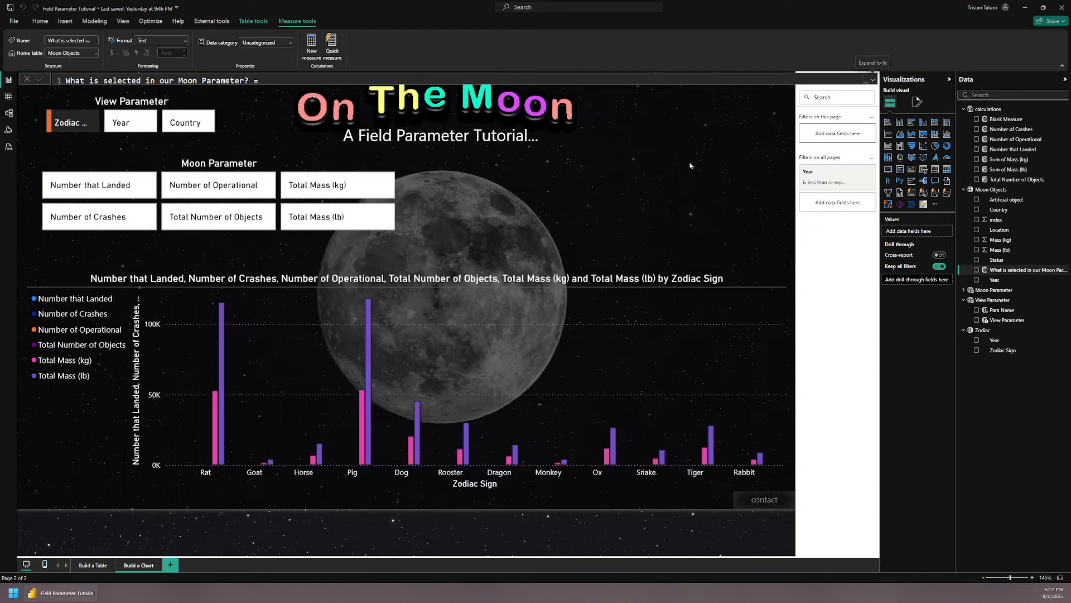
{"action": "left_click", "coordinate": [848, 152]}
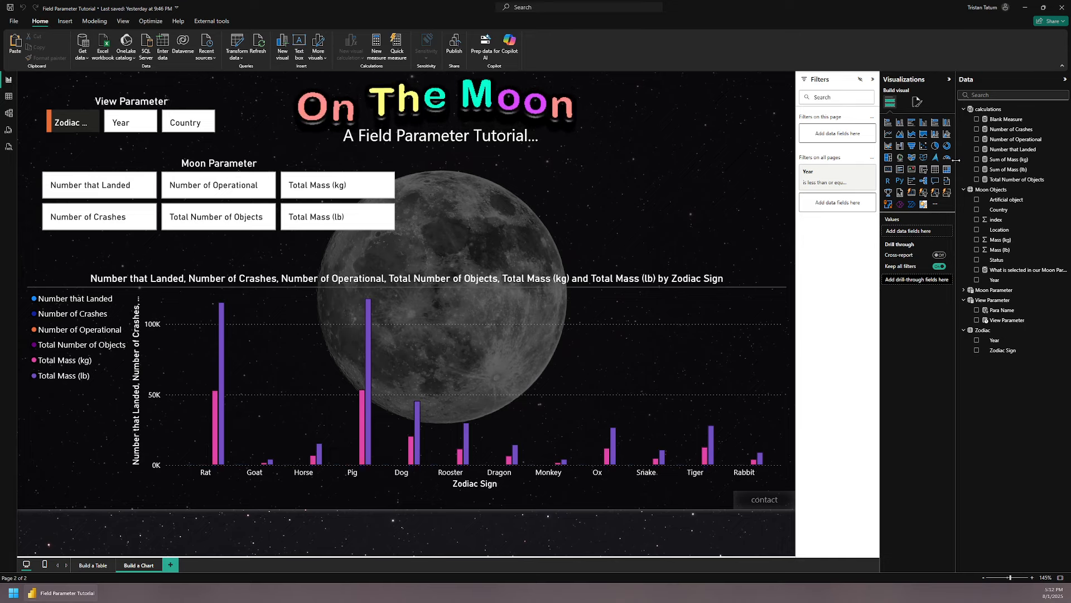
Add a card beside the Moon Parameter slicer with the What is selected in our Moon Parameter? measure, and select Number of Operational in the slicer.
{"action": "left_click", "coordinate": [889, 170]}
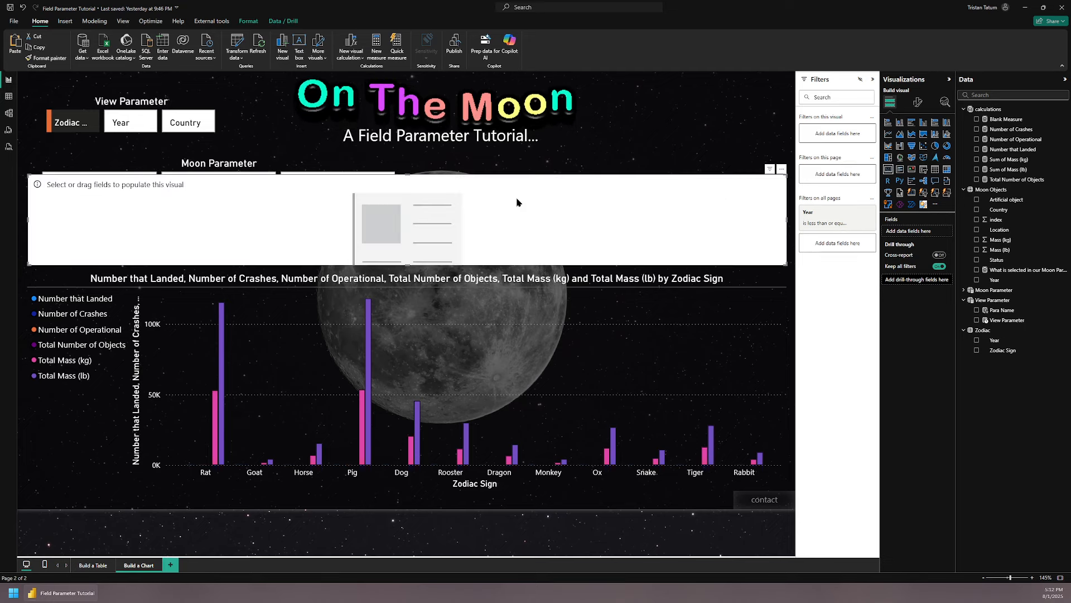
{"action": "left_click_drag", "start_coordinate": [30, 175], "coordinate": [414, 153]}
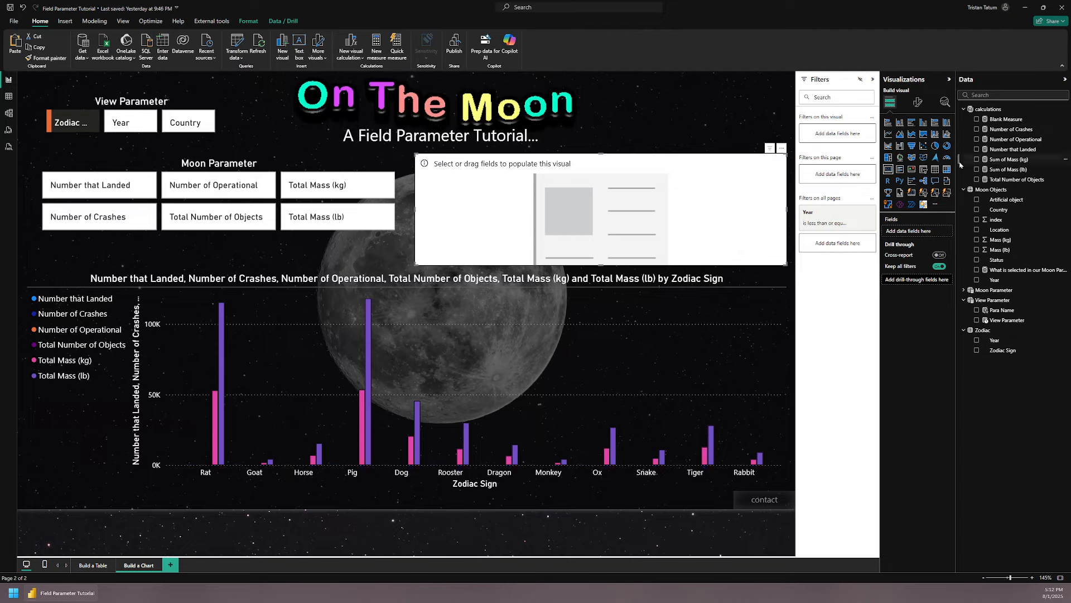
{"action": "left_click_drag", "start_coordinate": [1017, 272], "coordinate": [635, 212]}
{"action": "mouse_move", "coordinate": [573, 194]}
{"action": "left_mouse_down"}
{"action": "mouse_move", "coordinate": [518, 190]}
{"action": "mouse_move", "coordinate": [557, 190]}
{"action": "left_mouse_up"}
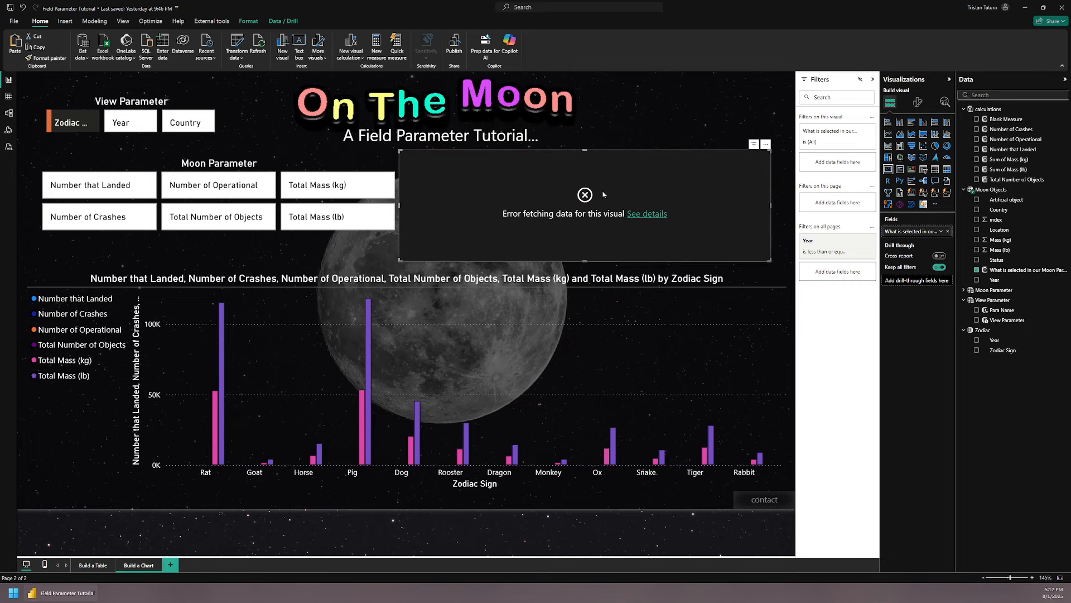
{"action": "left_click", "coordinate": [241, 195]}
{"action": "left_click", "coordinate": [534, 199]}
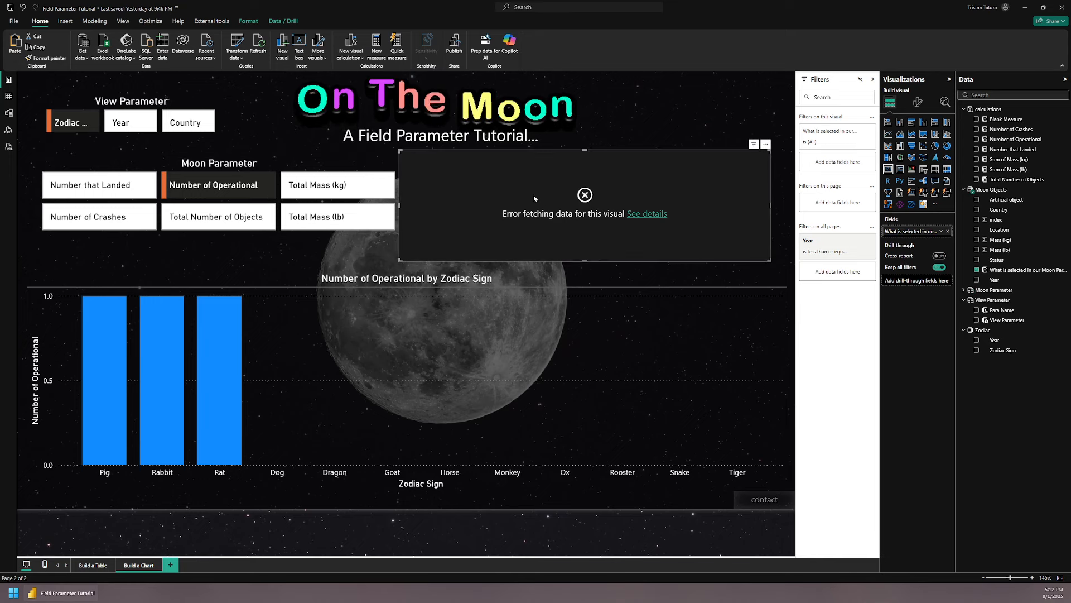
Try replacing the Moon Parameter column with Para Name inside the Selectedvalue function of the What is selected in our Moon Parameter? measure.
{"action": "left_click", "coordinate": [999, 270]}
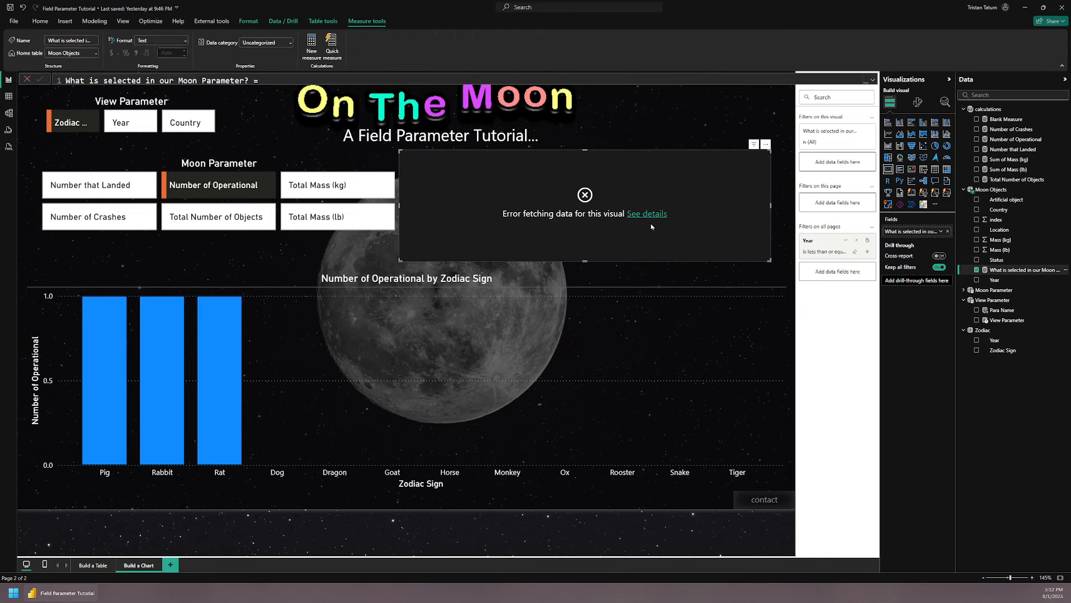
{"action": "left_click", "coordinate": [874, 82]}
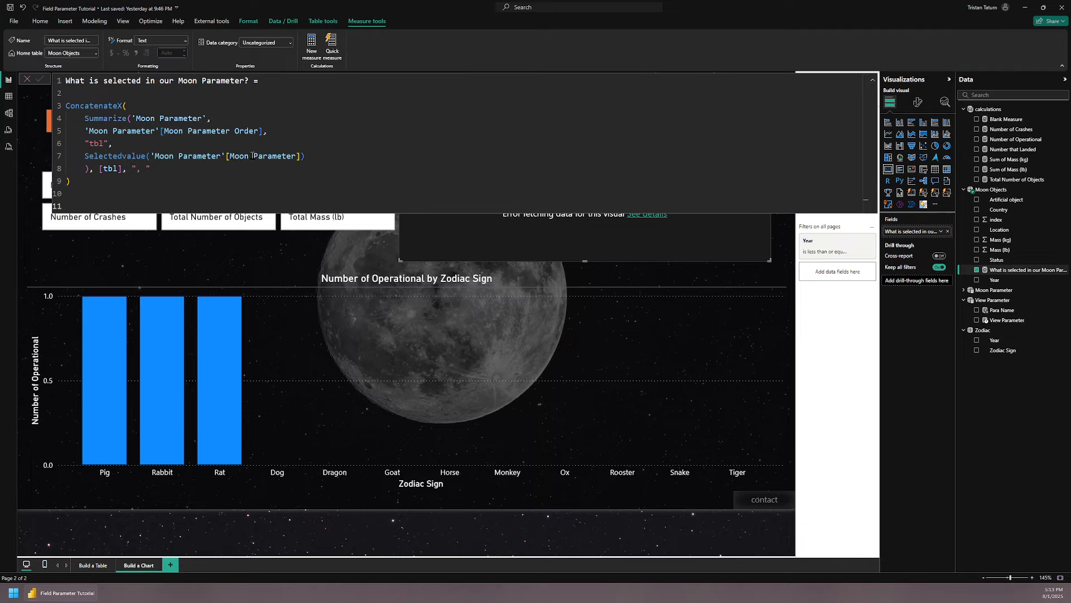
{"action": "left_click_drag", "start_coordinate": [250, 155], "coordinate": [299, 155]}
{"action": "key", "text": "BackSpace"}
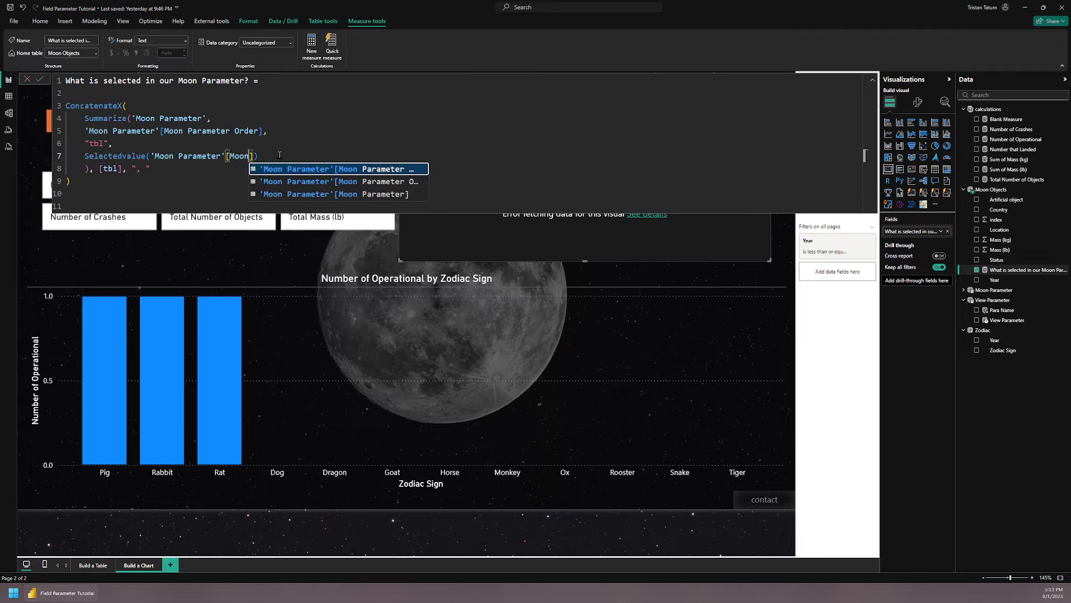
{"action": "key", "text": "BackSpace"}
{"action": "key", "text": "BackSpace"}
{"action": "key", "text": "BackSpace"}
{"action": "key", "text": "BackSpace"}
{"action": "type", "text": "Para Nam"}
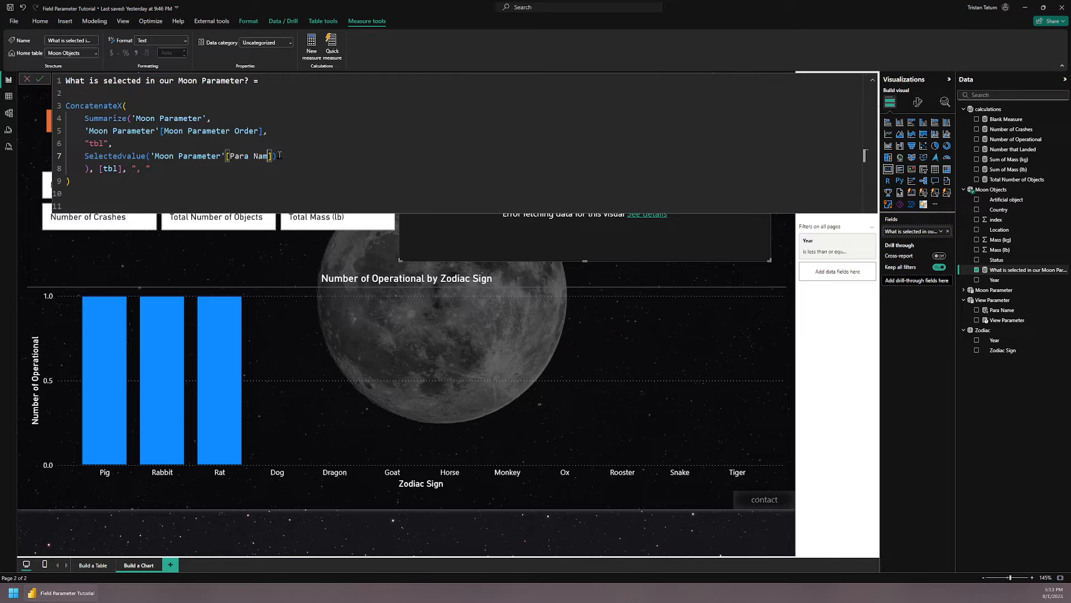
{"action": "type", "text": "e"}
Make Selectedvalue reference 'Moon Parameter'[Moon Parameter Fields], commit the measure, and collapse the formula to check the card.
{"action": "left_click_drag", "start_coordinate": [274, 156], "coordinate": [234, 155]}
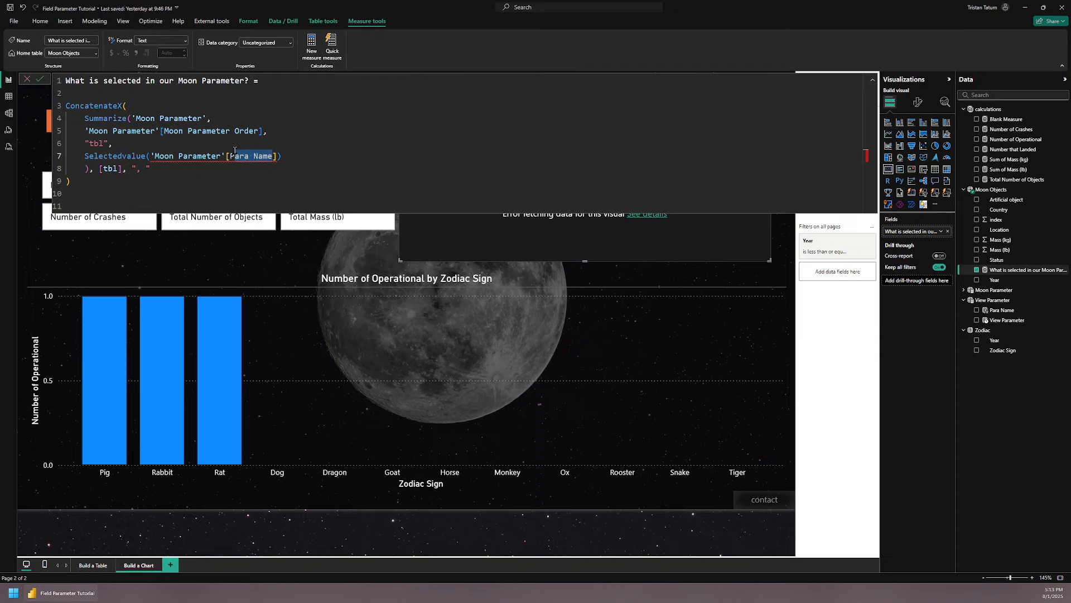
{"action": "key", "text": "BackSpace"}
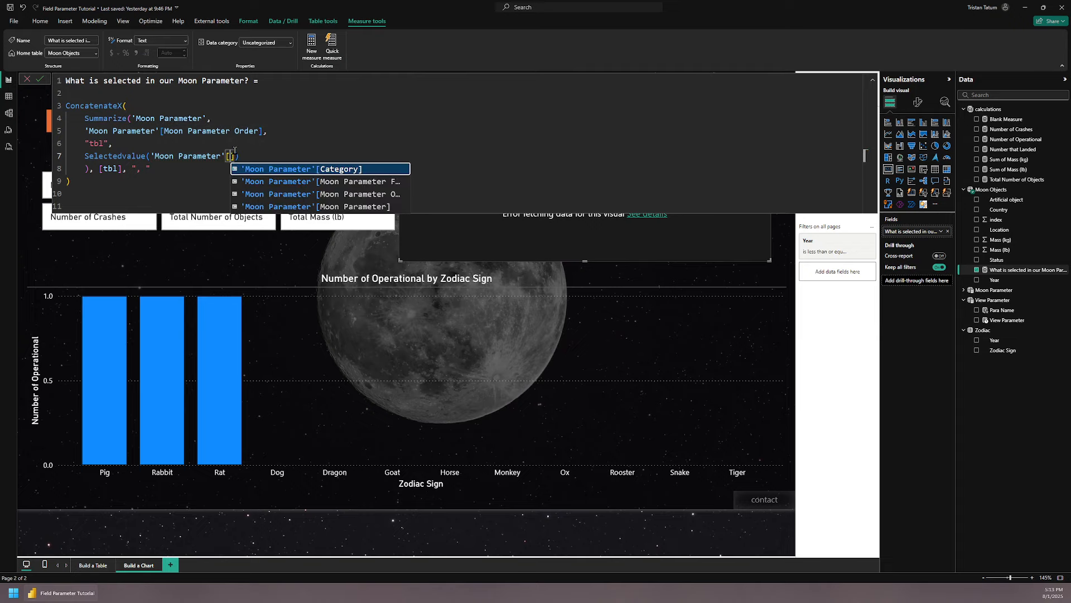
{"action": "left_click", "coordinate": [374, 181]}
{"action": "key", "text": "Right"}
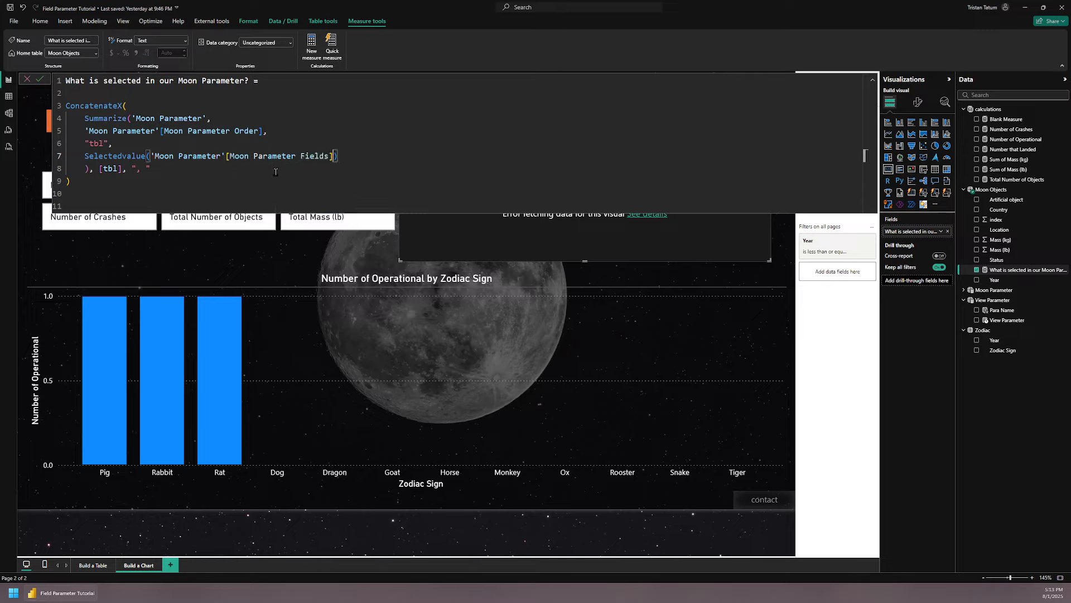
{"action": "left_click", "coordinate": [40, 79]}
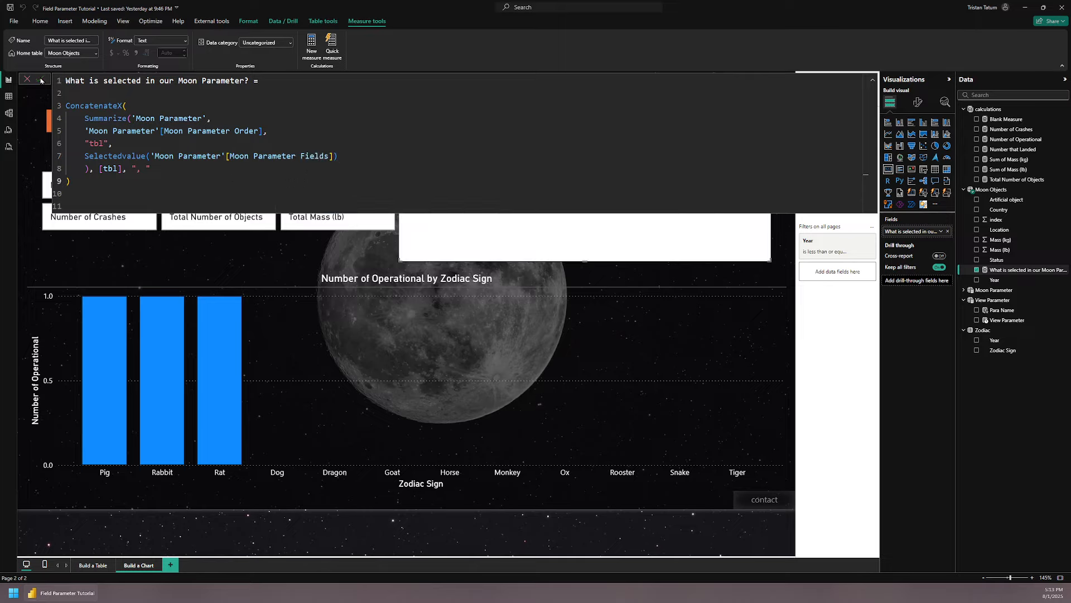
{"action": "left_click", "coordinate": [872, 80]}
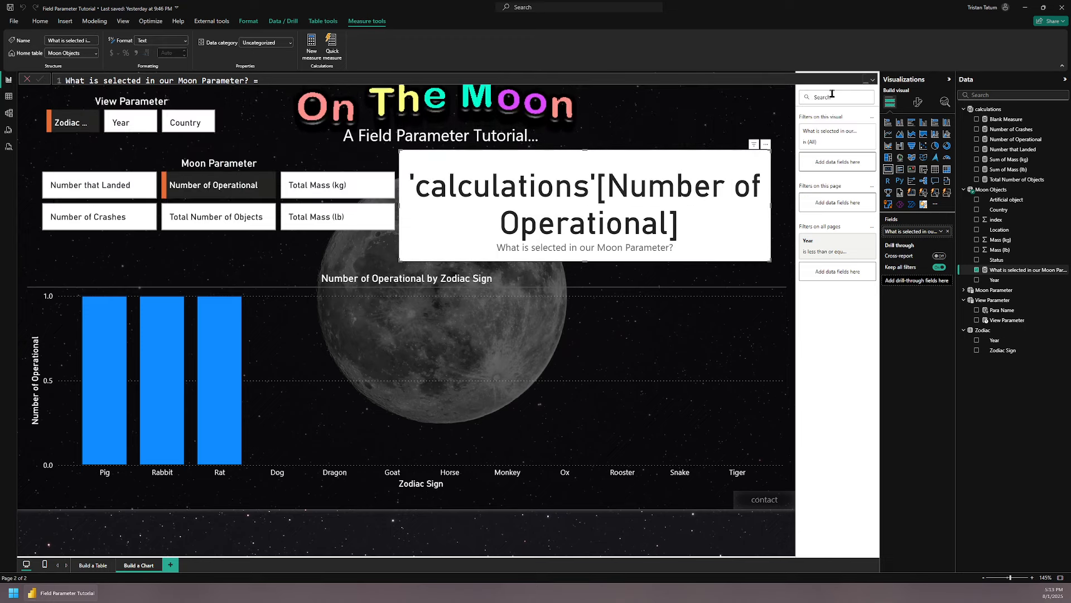
Change the Selectedvalue argument to 'Moon Parameter'[Moon Parameter] in the measure's formula and commit it.
{"action": "left_click", "coordinate": [872, 81]}
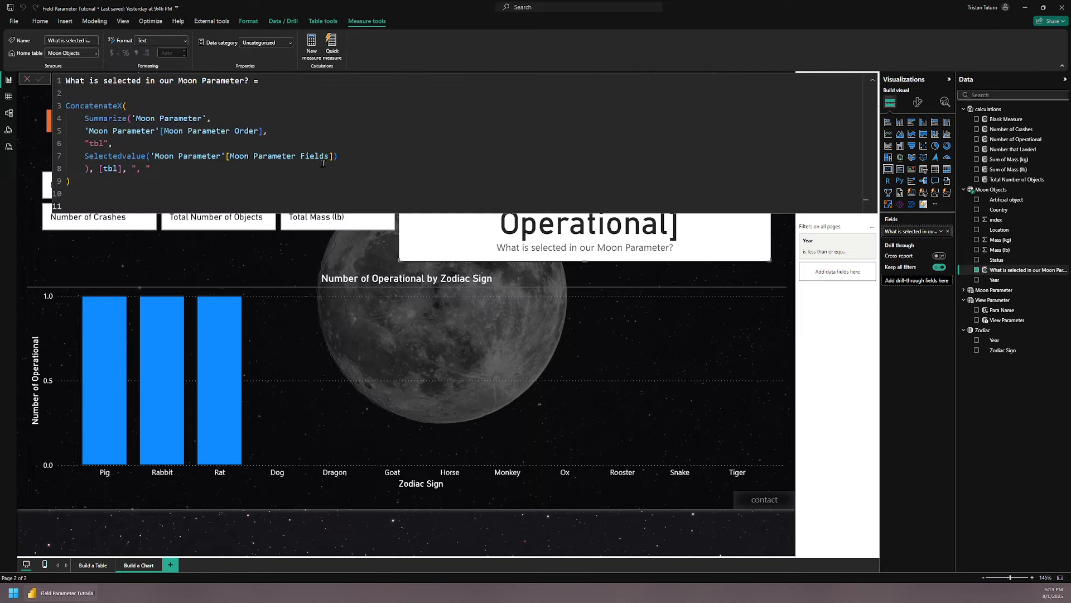
{"action": "left_click_drag", "start_coordinate": [332, 158], "coordinate": [301, 158]}
{"action": "key", "text": "BackSpace"}
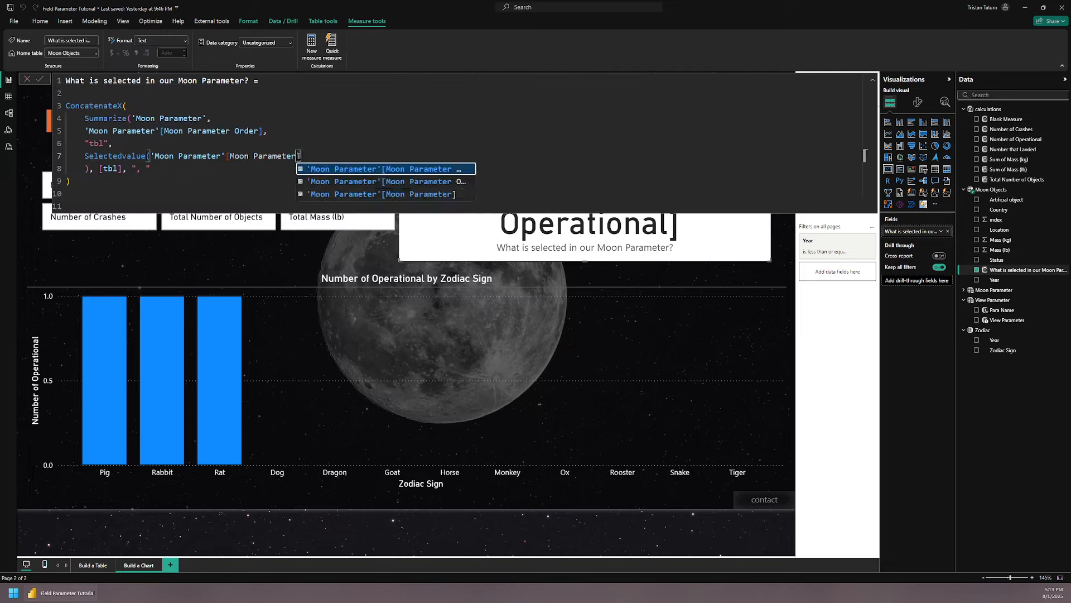
{"action": "type", "text": "]"}
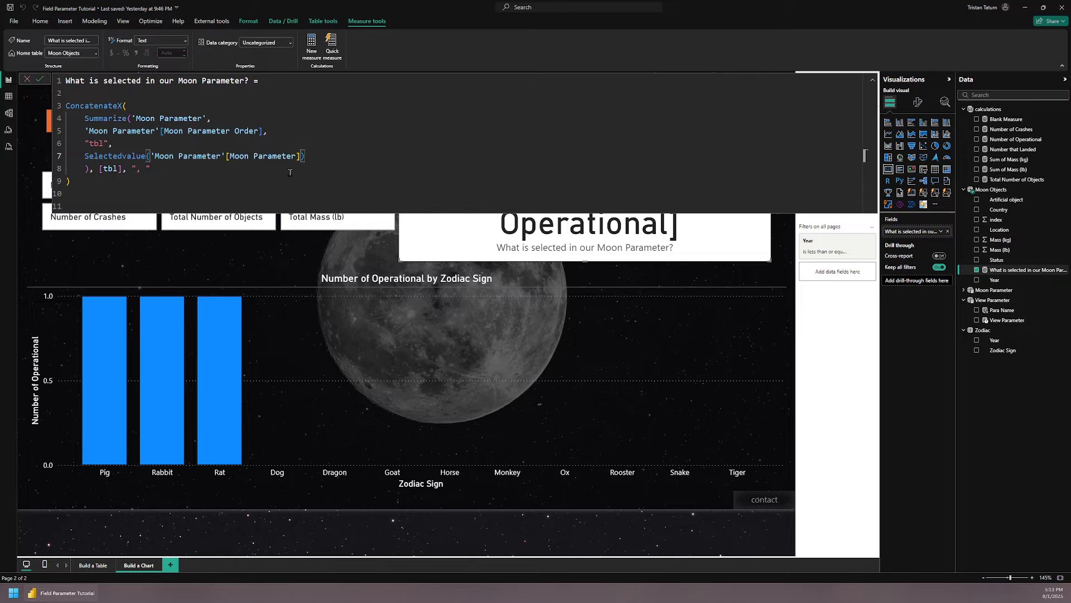
{"action": "left_click", "coordinate": [40, 79]}
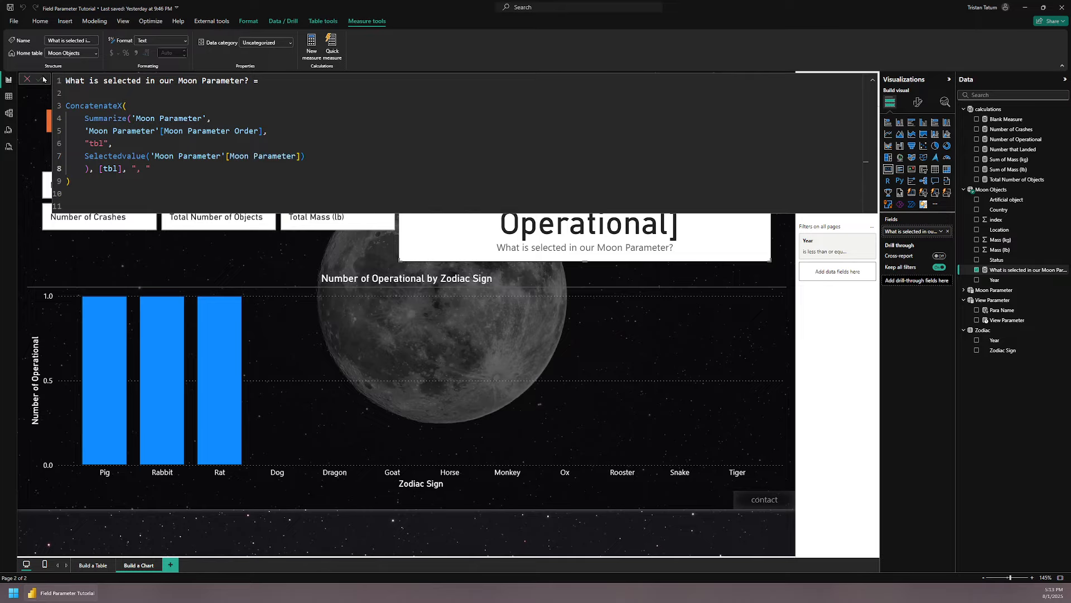
Add a calculated column para name = [Moon Parameter] to the Moon Parameter table in Table view.
{"action": "left_click", "coordinate": [7, 97]}
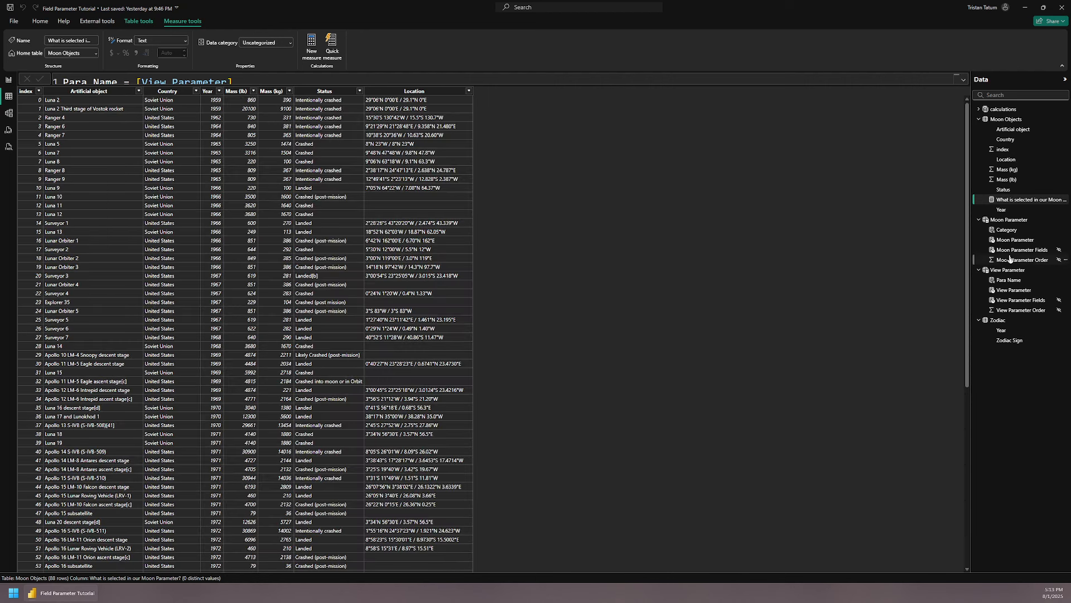
{"action": "left_click", "coordinate": [1004, 219]}
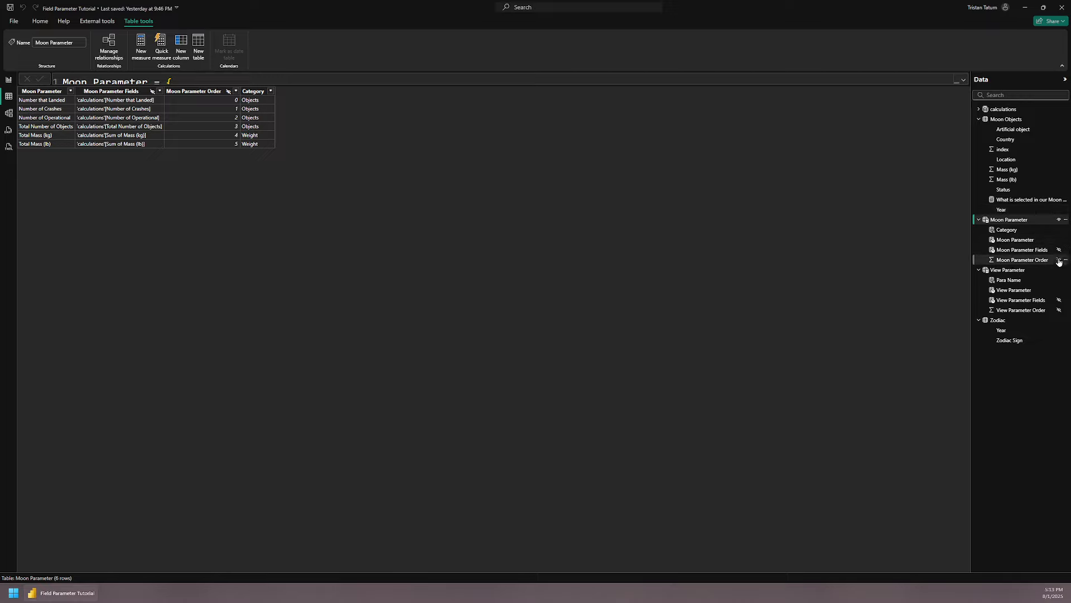
{"action": "left_click", "coordinate": [1007, 230]}
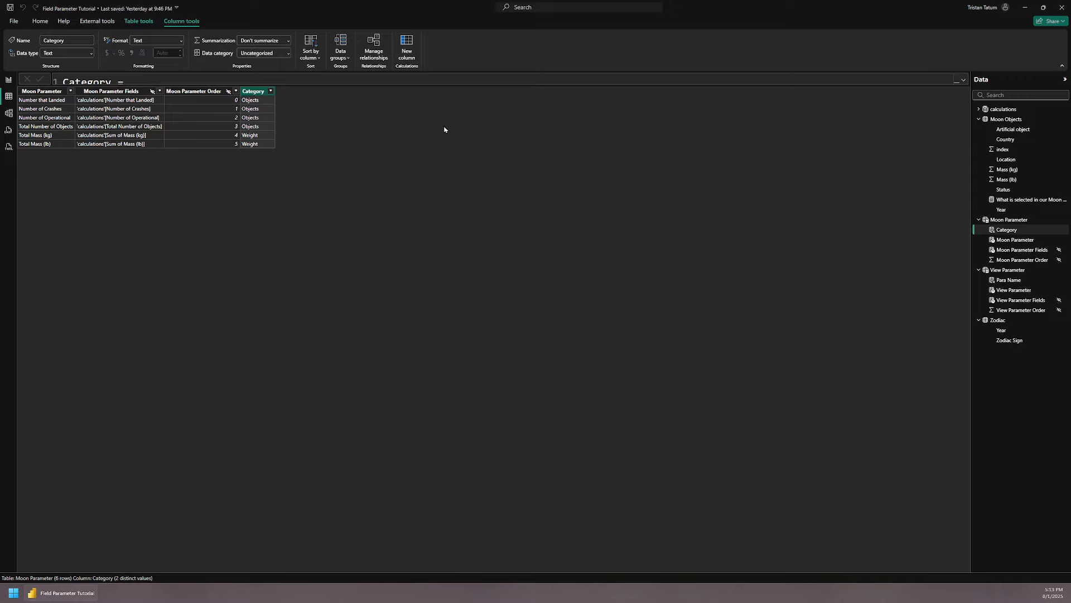
{"action": "left_click", "coordinate": [1040, 272]}
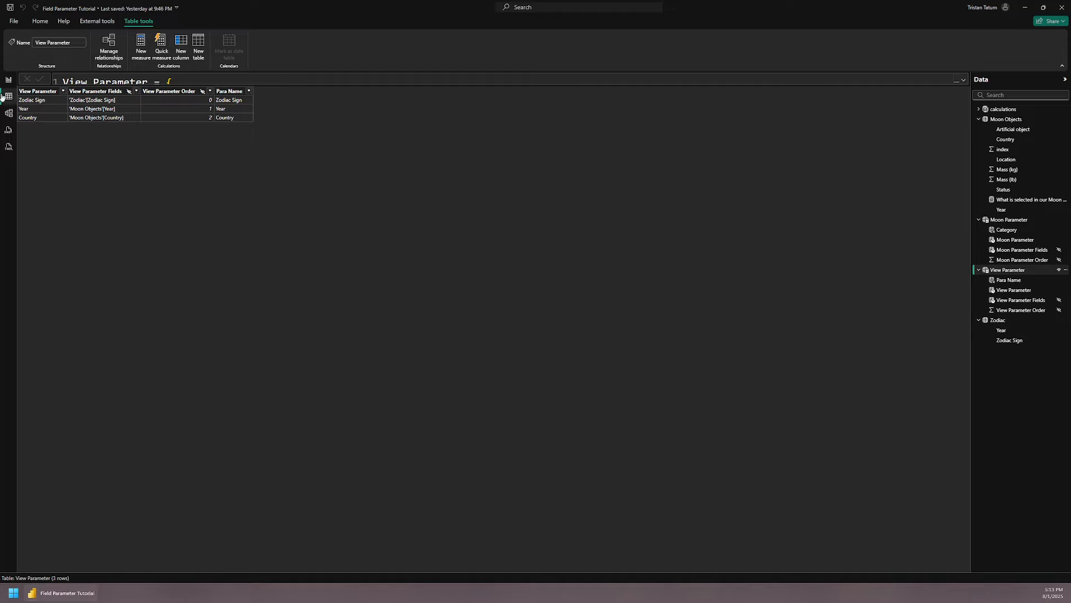
{"action": "left_click", "coordinate": [1007, 220]}
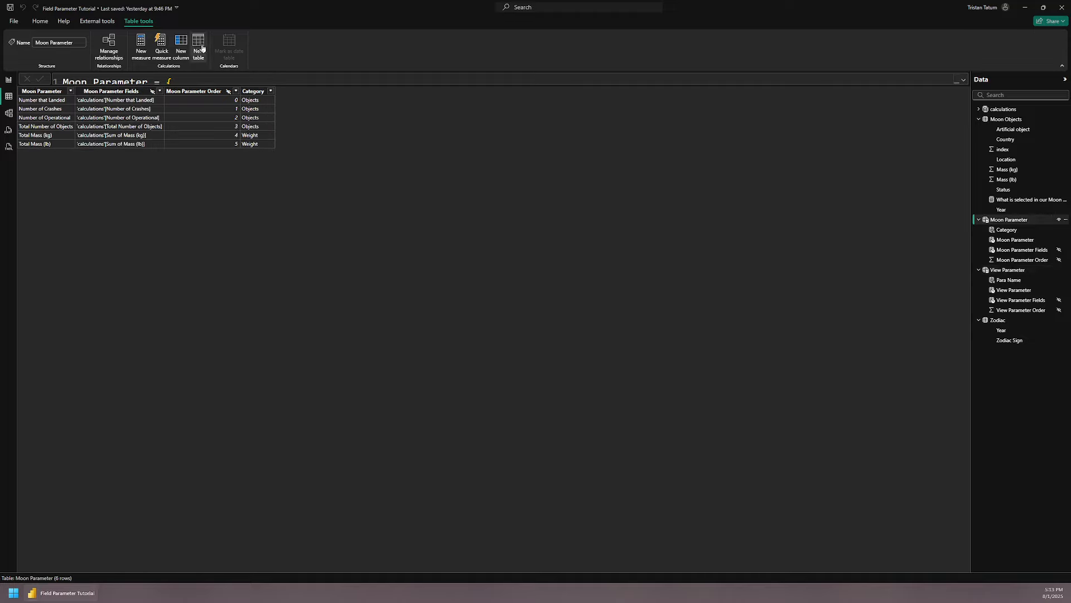
{"action": "left_click", "coordinate": [181, 47]}
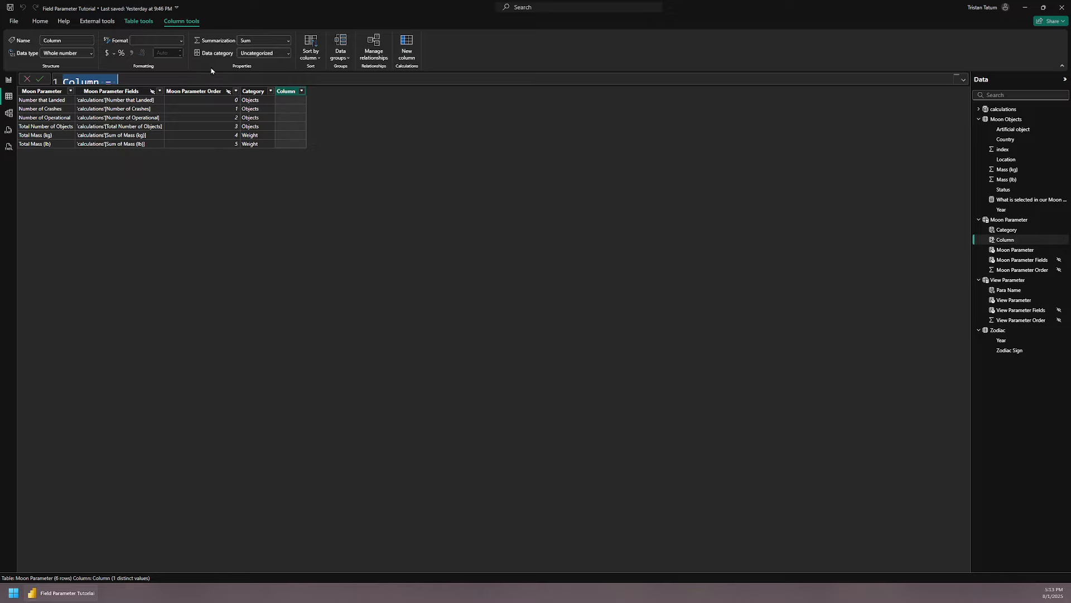
{"action": "type", "text": "para name = ["}
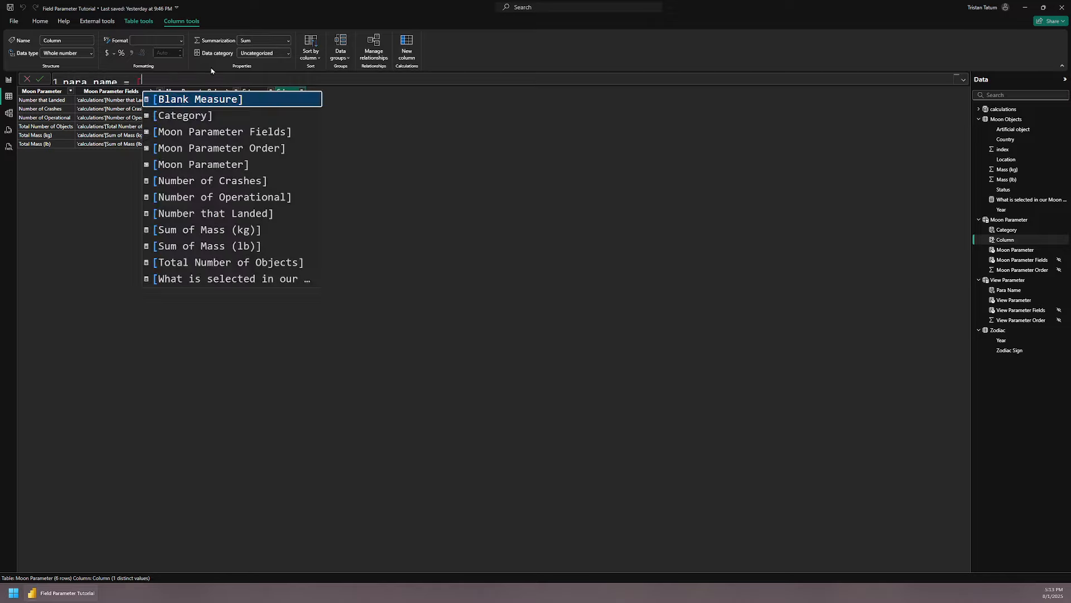
{"action": "type", "text": "Moon"}
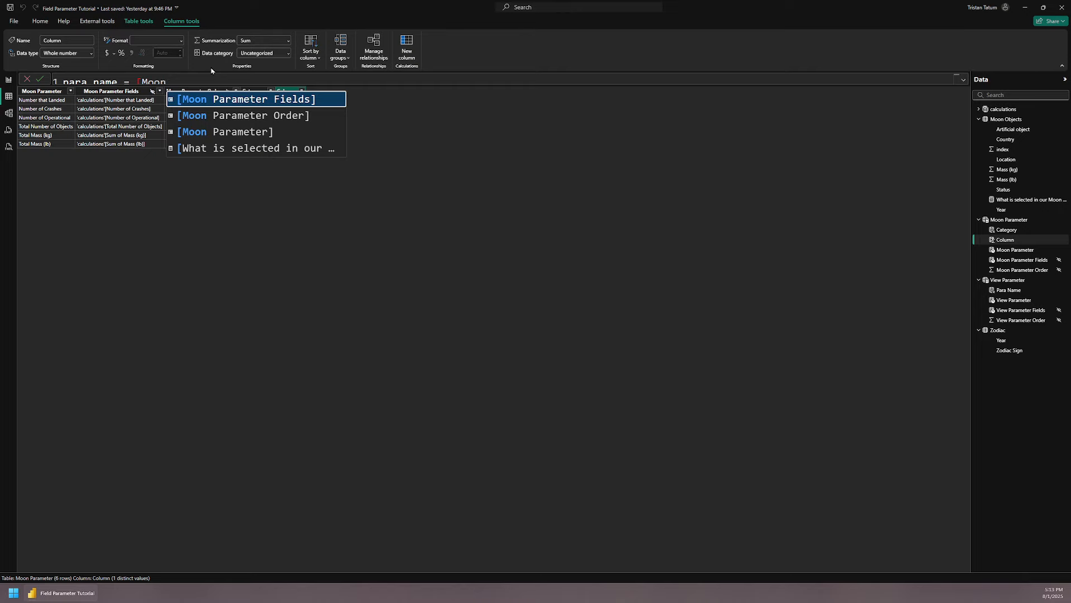
{"action": "key", "text": "Down"}
{"action": "key", "text": "Down"}
{"action": "key", "text": "Tab"}
{"action": "key", "text": "Return"}
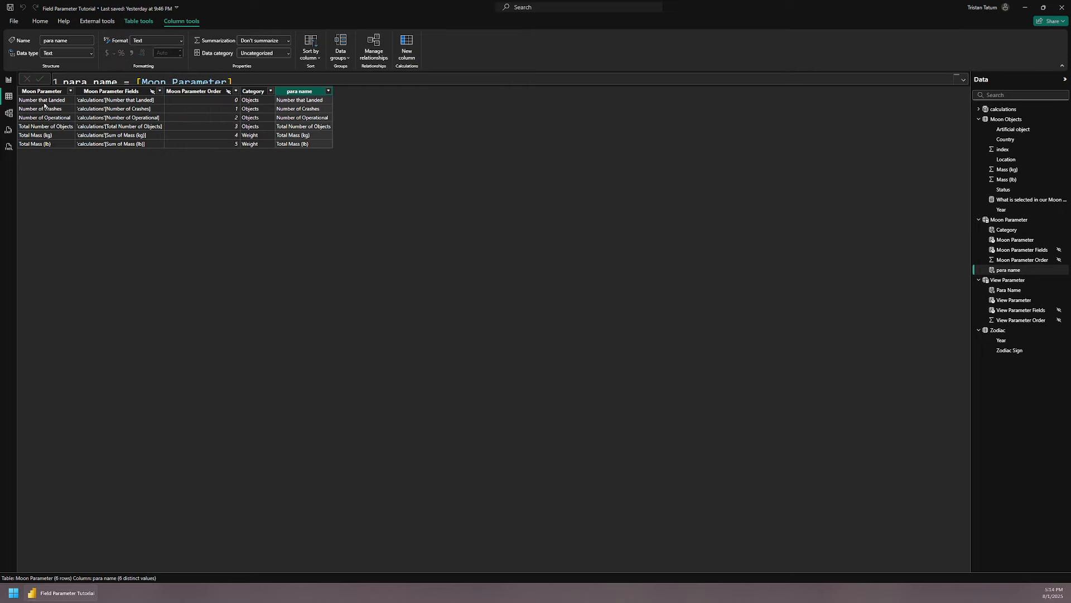
On the report page, change the measure's Selectedvalue argument to 'Moon Parameter'[para name], commit it, and collapse the formula.
{"action": "left_click", "coordinate": [8, 79]}
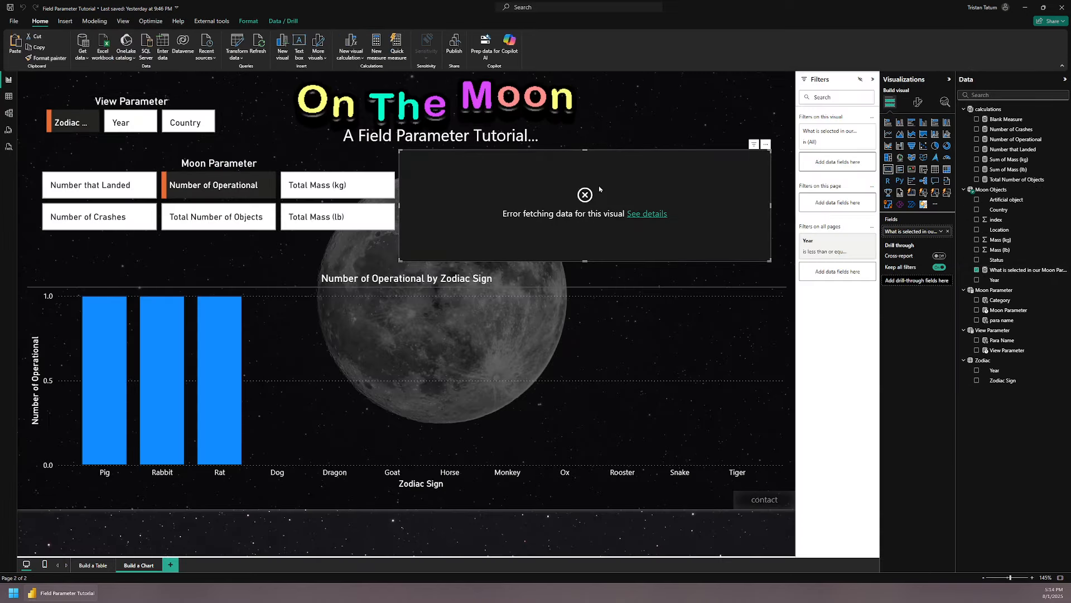
{"action": "left_click", "coordinate": [1024, 270]}
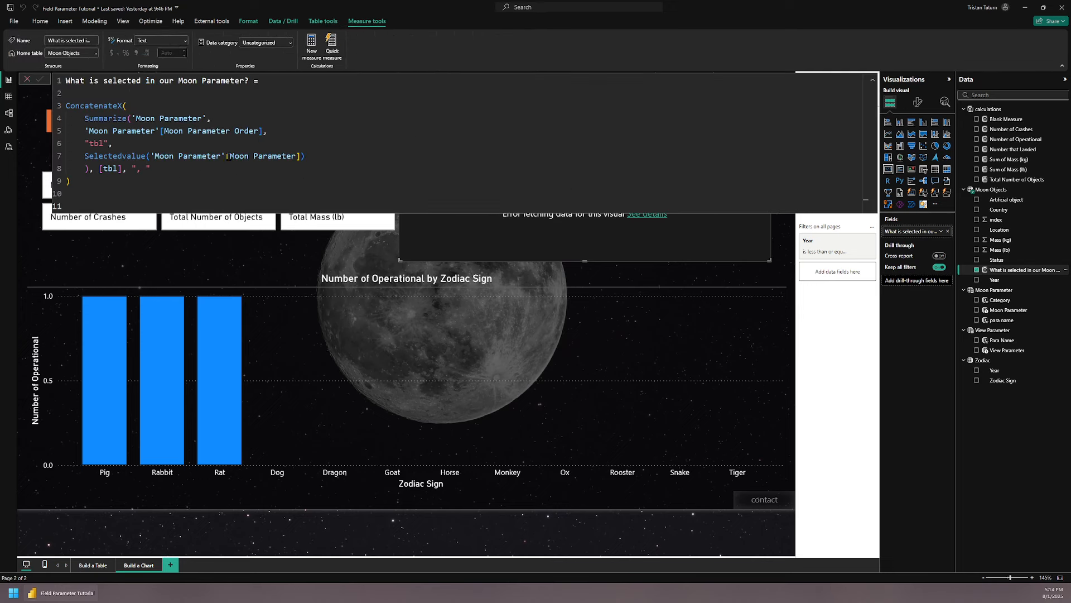
{"action": "left_click_drag", "start_coordinate": [228, 157], "coordinate": [300, 158]}
{"action": "key", "text": "BackSpace"}
{"action": "type", "text": "M"}
{"action": "key", "text": "BackSpace"}
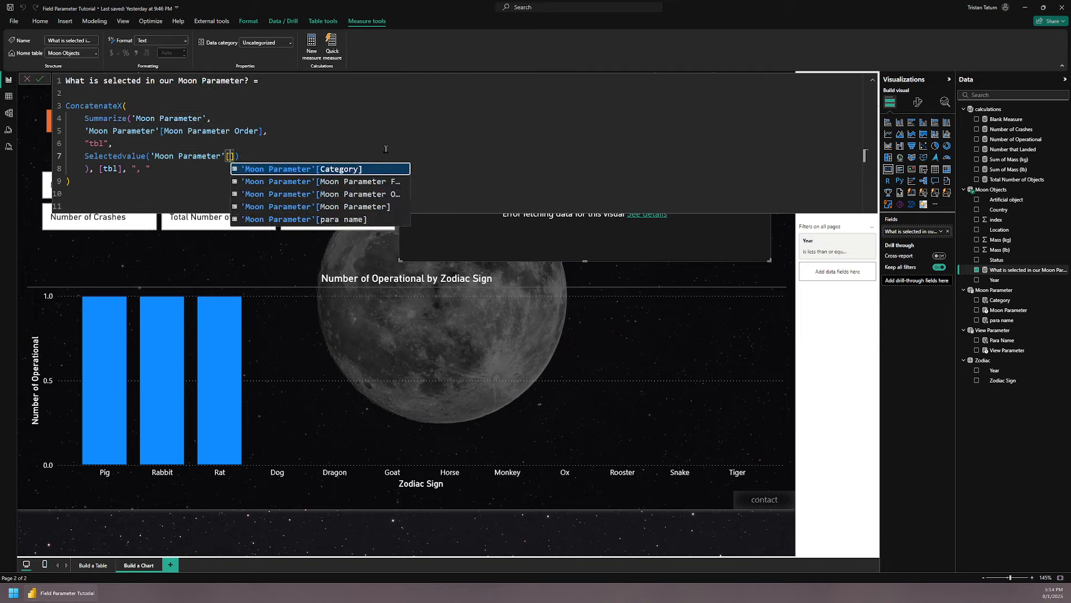
{"action": "type", "text": "para name"}
{"action": "left_click", "coordinate": [418, 169]}
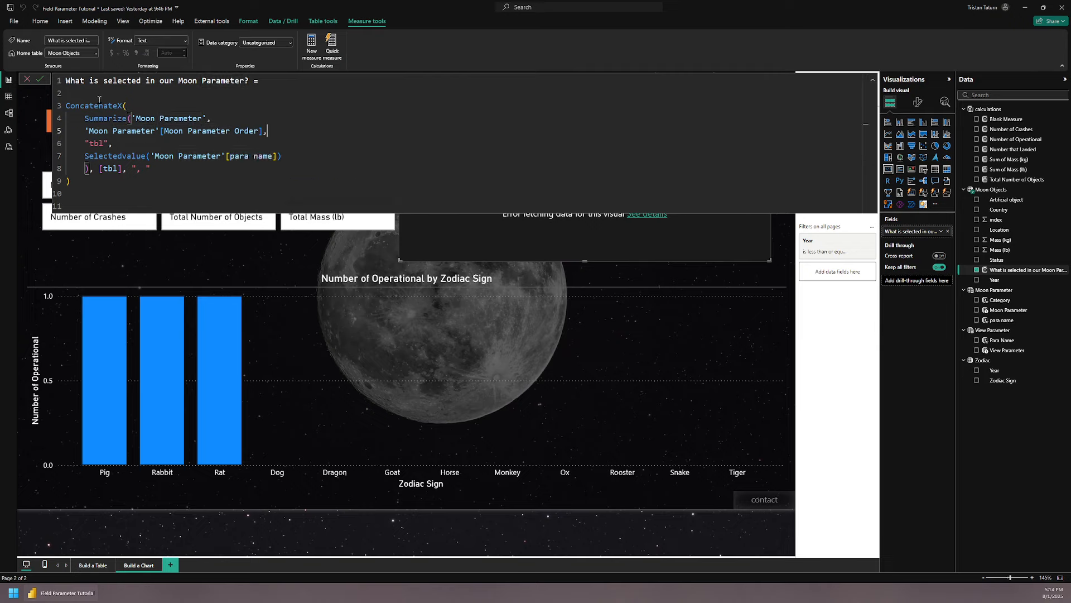
{"action": "left_click", "coordinate": [39, 78]}
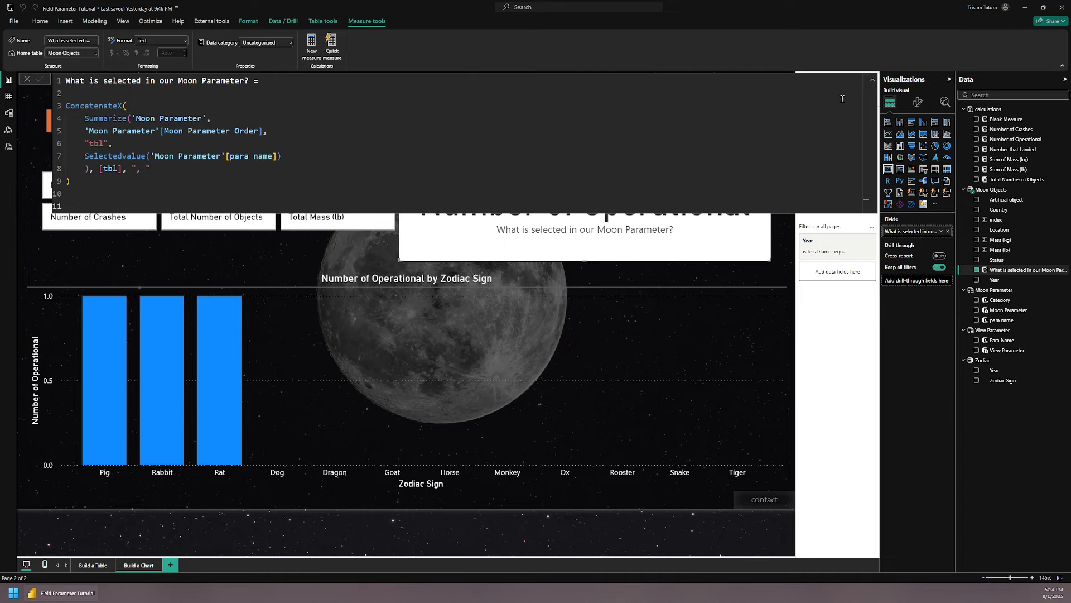
{"action": "left_click", "coordinate": [872, 83]}
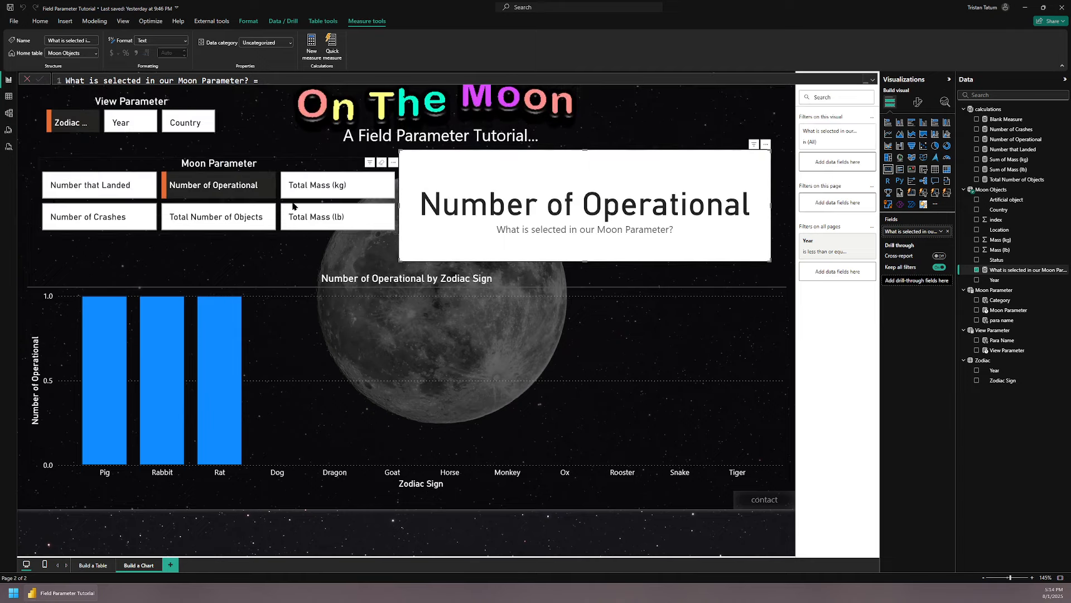
Set the card's callout value font size to 24 and add Total Mass (kg) and Total Number of Objects to the Moon Parameter selection.
{"action": "left_click", "coordinate": [918, 102]}
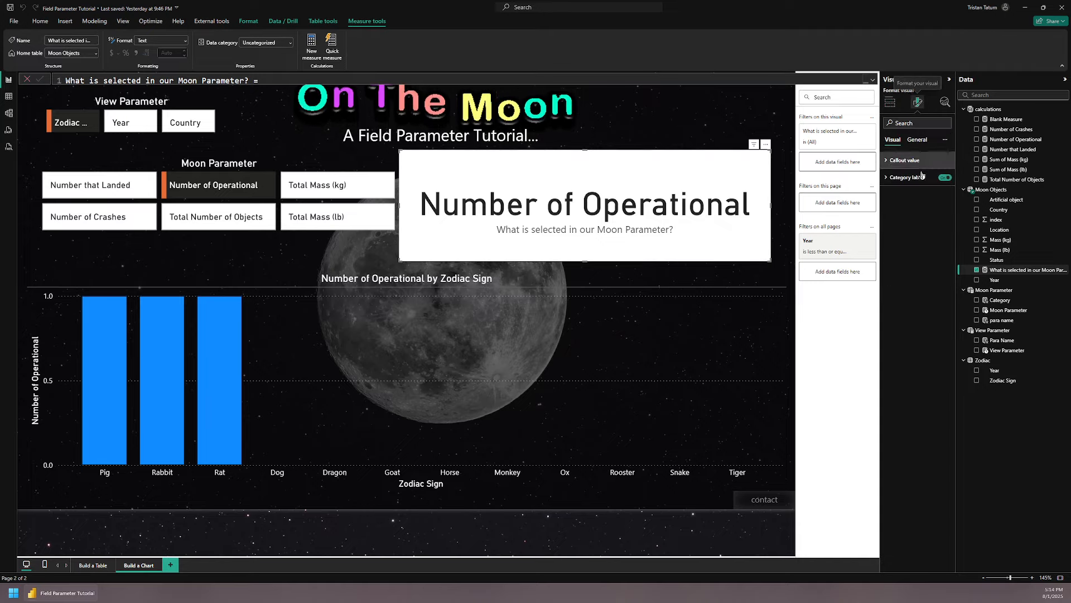
{"action": "left_click", "coordinate": [899, 160]}
{"action": "left_click", "coordinate": [933, 188]}
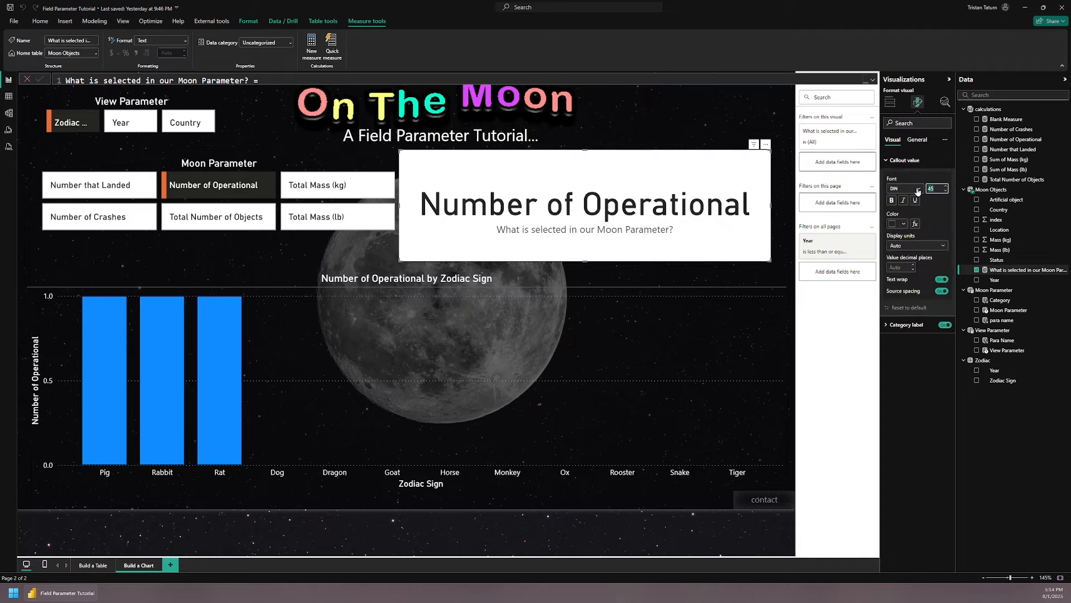
{"action": "left_click", "coordinate": [327, 183], "text": "ctrl"}
{"action": "left_click", "coordinate": [217, 216], "text": "ctrl"}
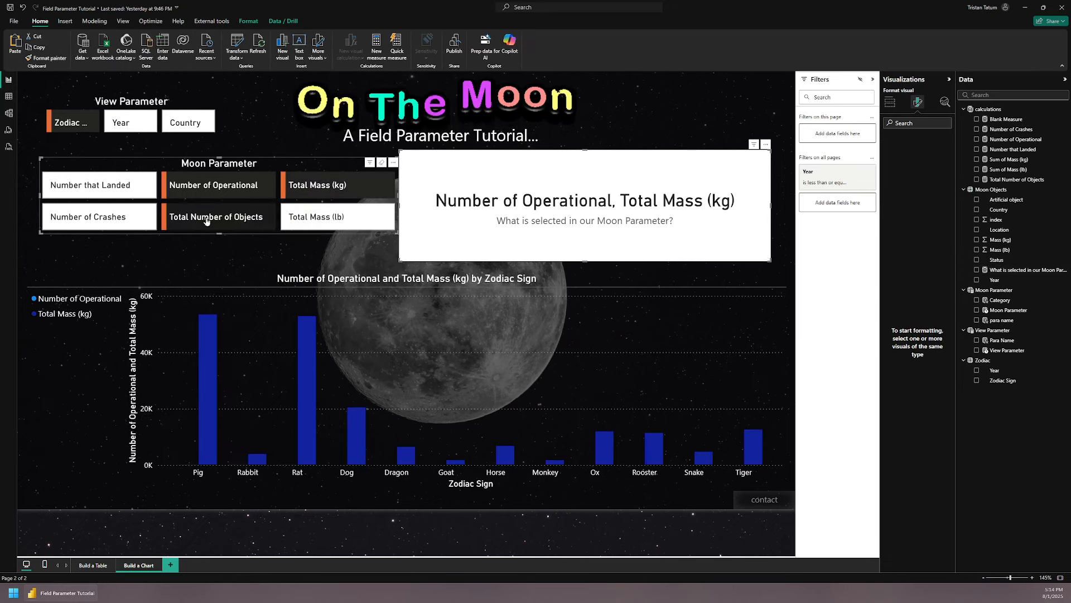
Shrink the card from its upper-left corner and shift it slightly left, leaving a gap beside the Moon Parameter slicer.
{"action": "left_click", "coordinate": [629, 214]}
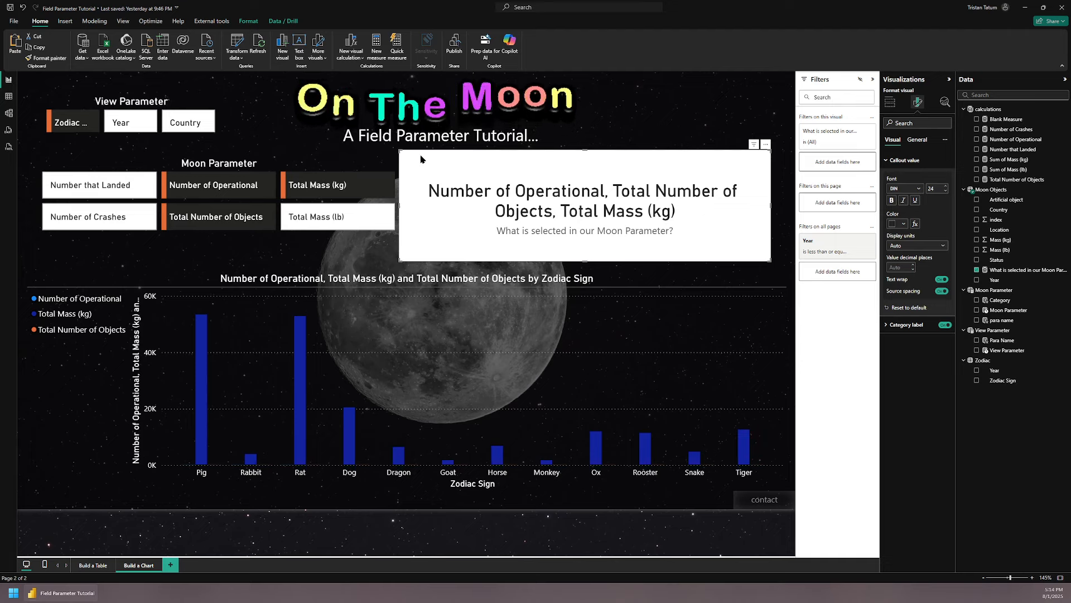
{"action": "left_click_drag", "start_coordinate": [400, 150], "coordinate": [457, 161]}
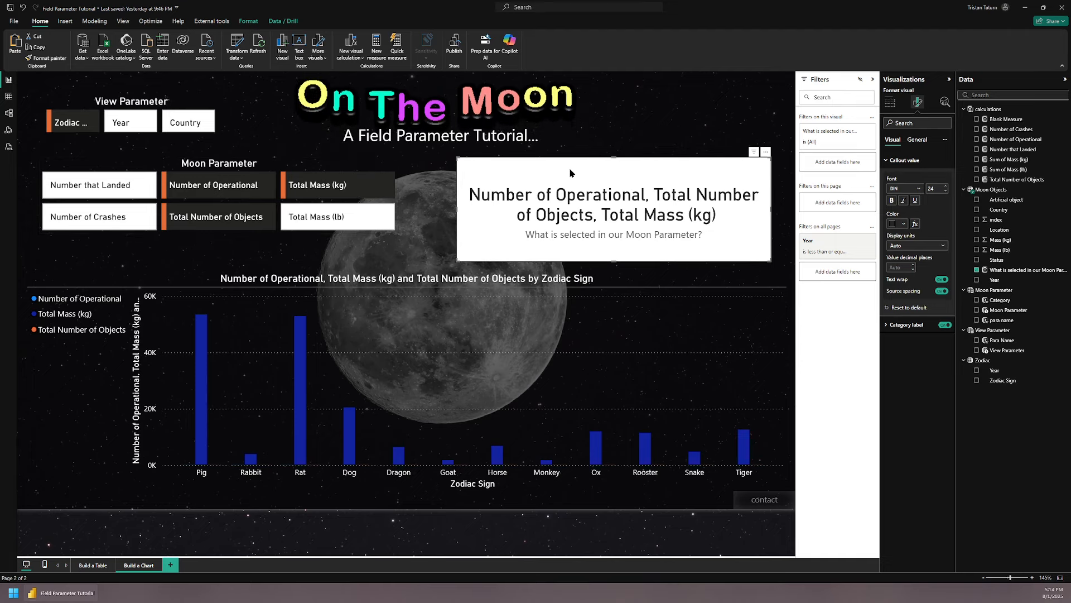
{"action": "left_click_drag", "start_coordinate": [570, 172], "coordinate": [558, 172]}
Open conditional formatting for the card's background color, with Rules style based on the What is selected in our Moon Parameter? measure.
{"action": "left_click", "coordinate": [918, 139]}
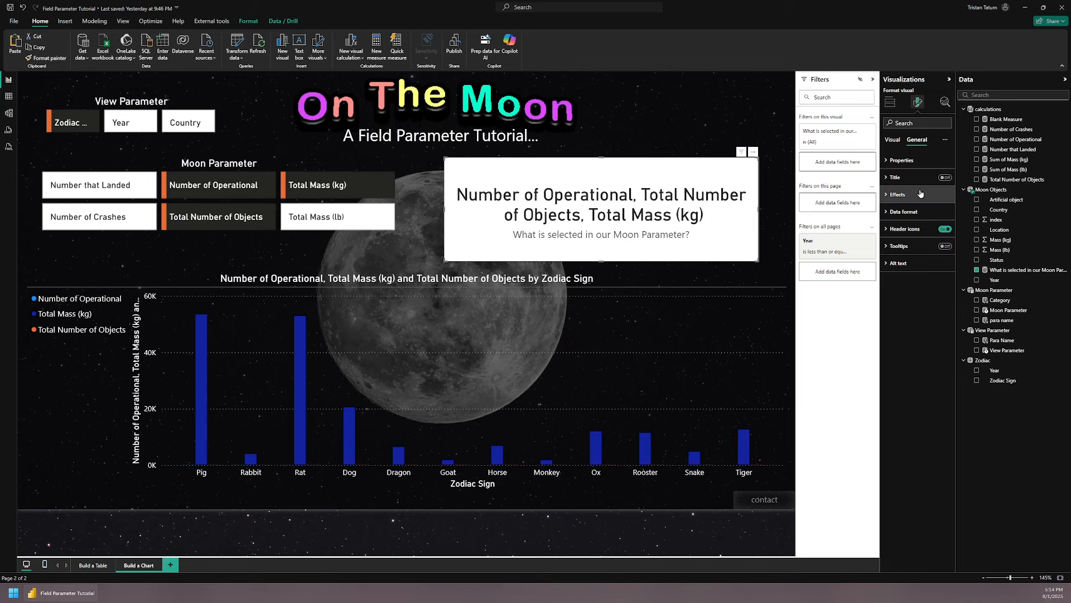
{"action": "left_click", "coordinate": [897, 194]}
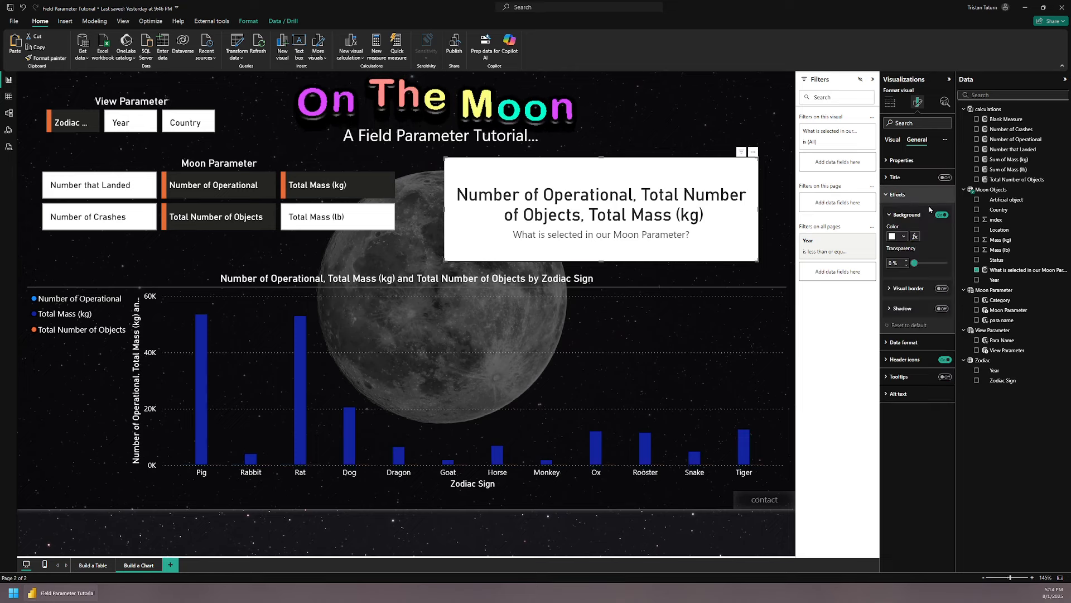
{"action": "left_click", "coordinate": [915, 237]}
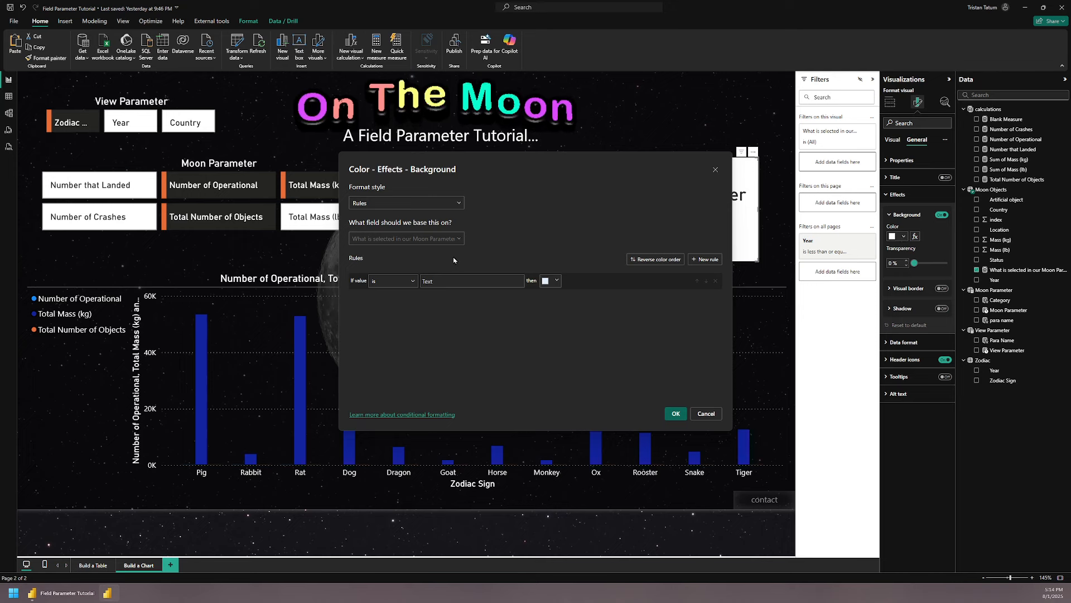
{"action": "left_click_drag", "start_coordinate": [545, 173], "coordinate": [293, 303]}
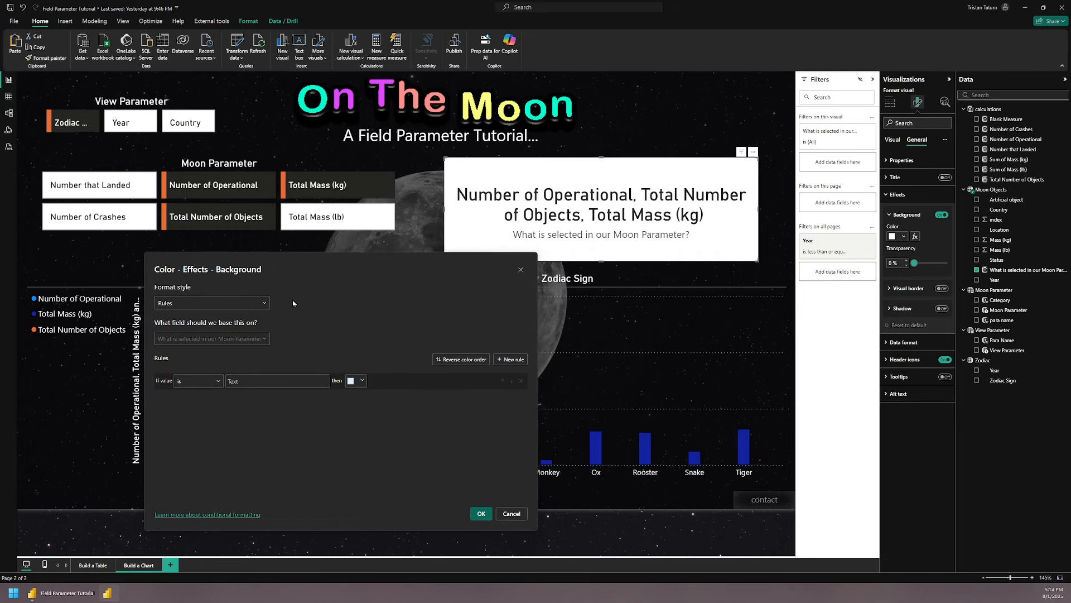
{"action": "left_click", "coordinate": [254, 308]}
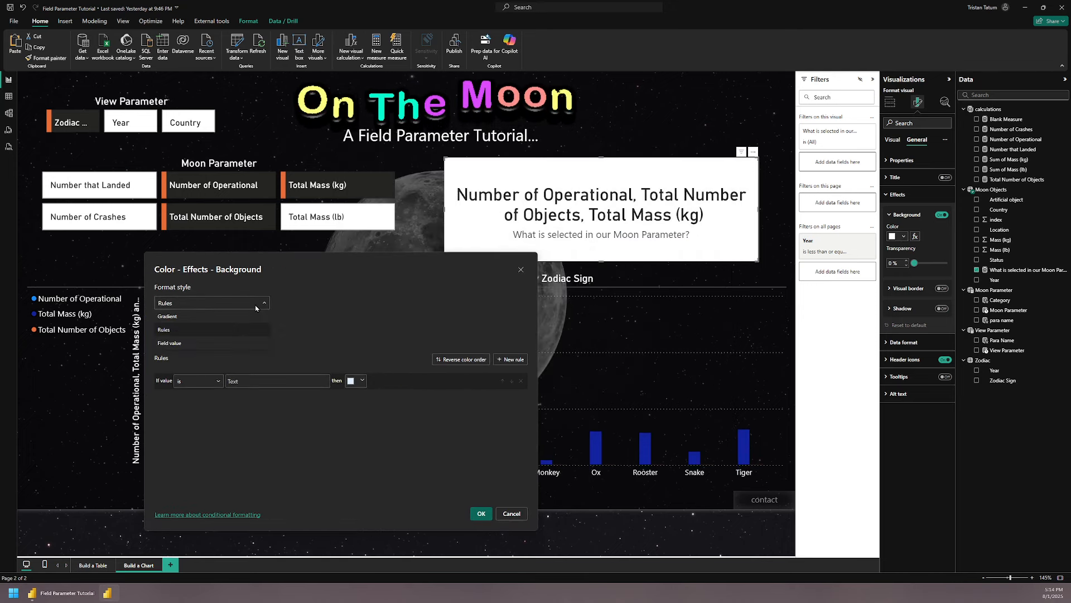
{"action": "left_click", "coordinate": [211, 332]}
{"action": "left_click", "coordinate": [210, 337]}
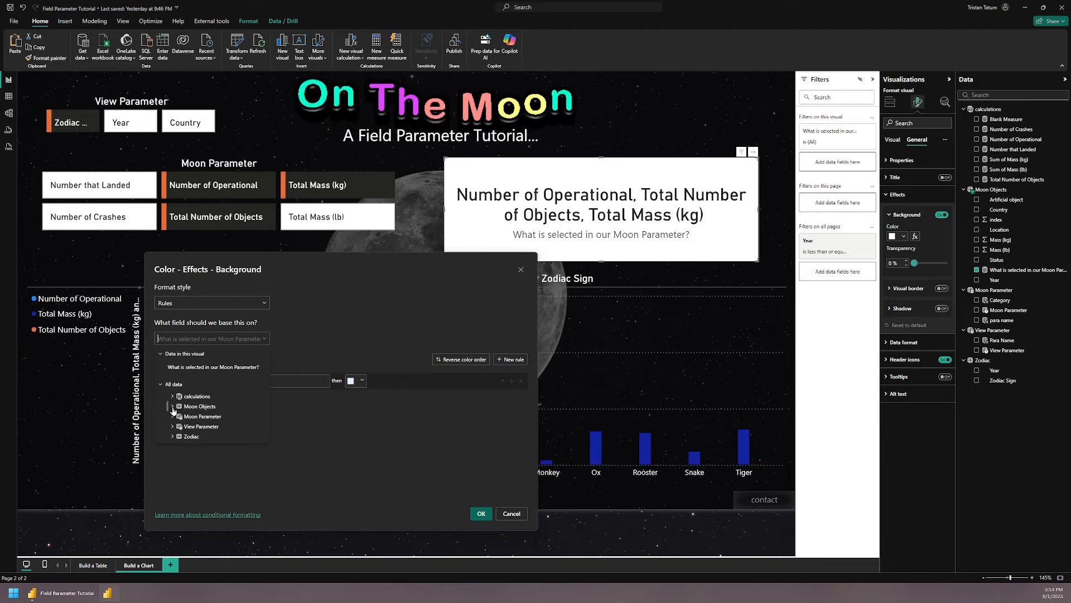
{"action": "left_click", "coordinate": [201, 368]}
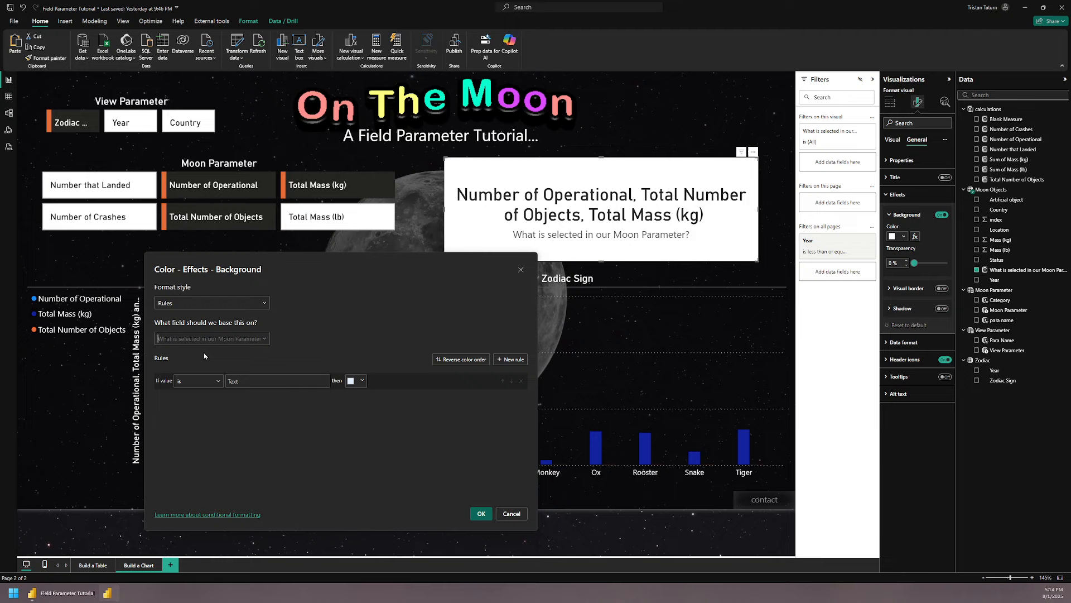
Apply a blue background rule for values containing Number of Operations, and test it by toggling Number of Operational in the slicer.
{"action": "left_click", "coordinate": [209, 381]}
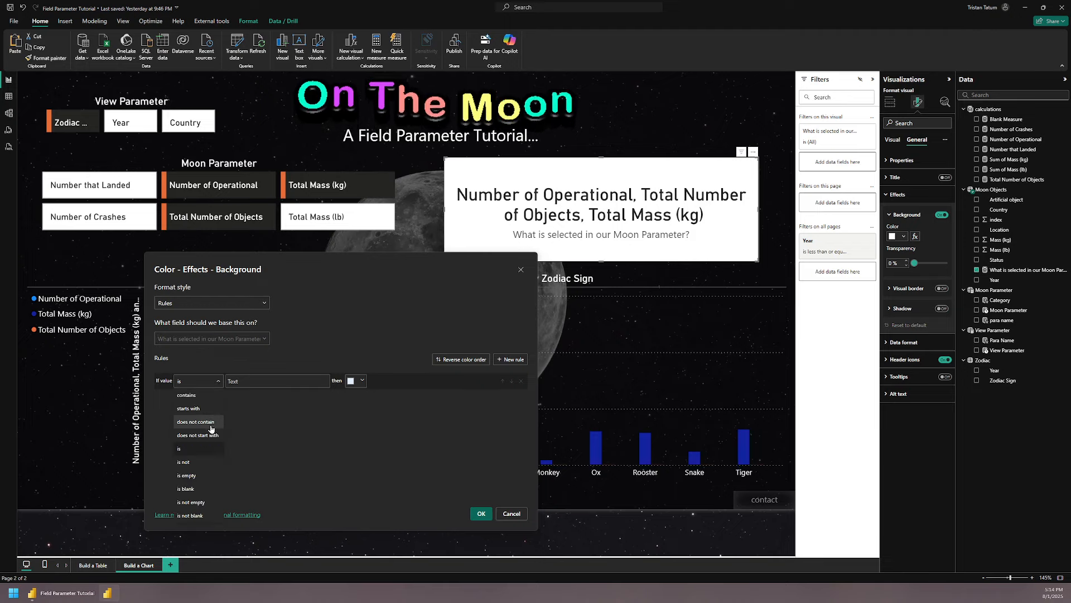
{"action": "left_click", "coordinate": [210, 395]}
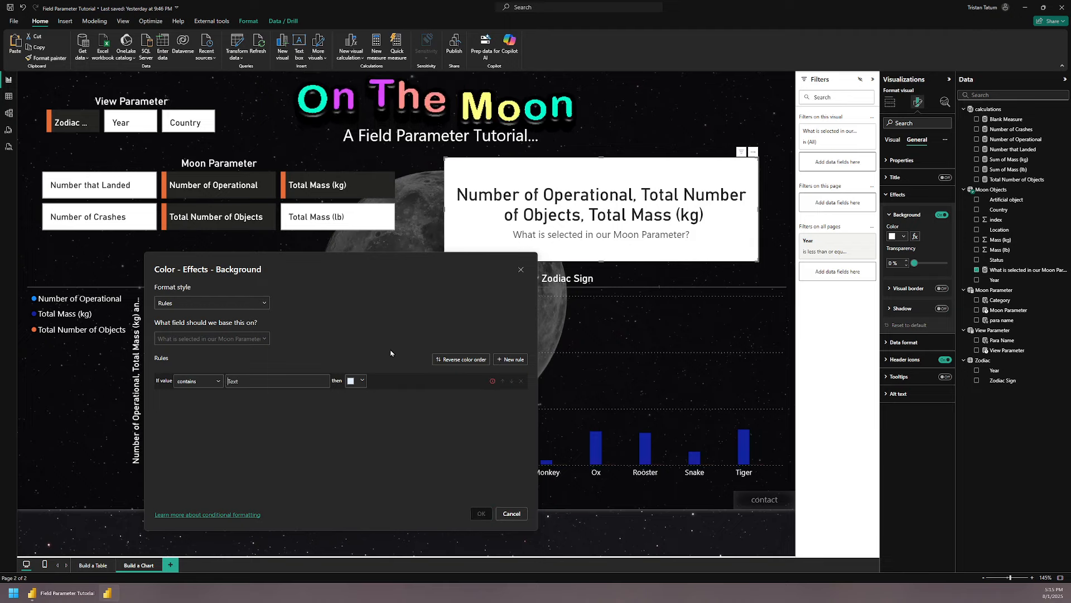
{"action": "type", "text": "Number of Operations"}
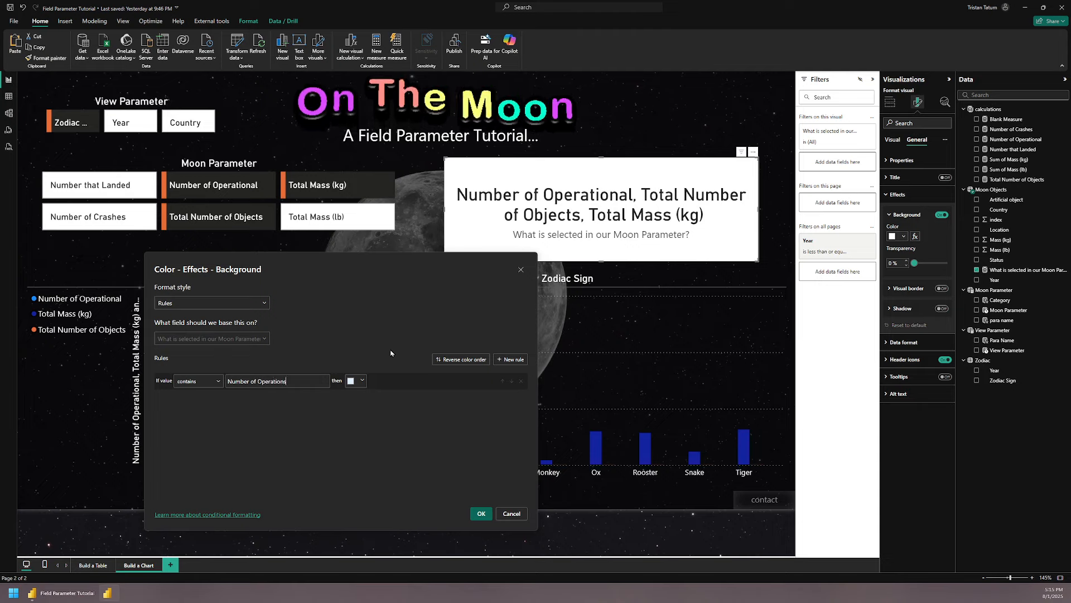
{"action": "left_click", "coordinate": [362, 382]}
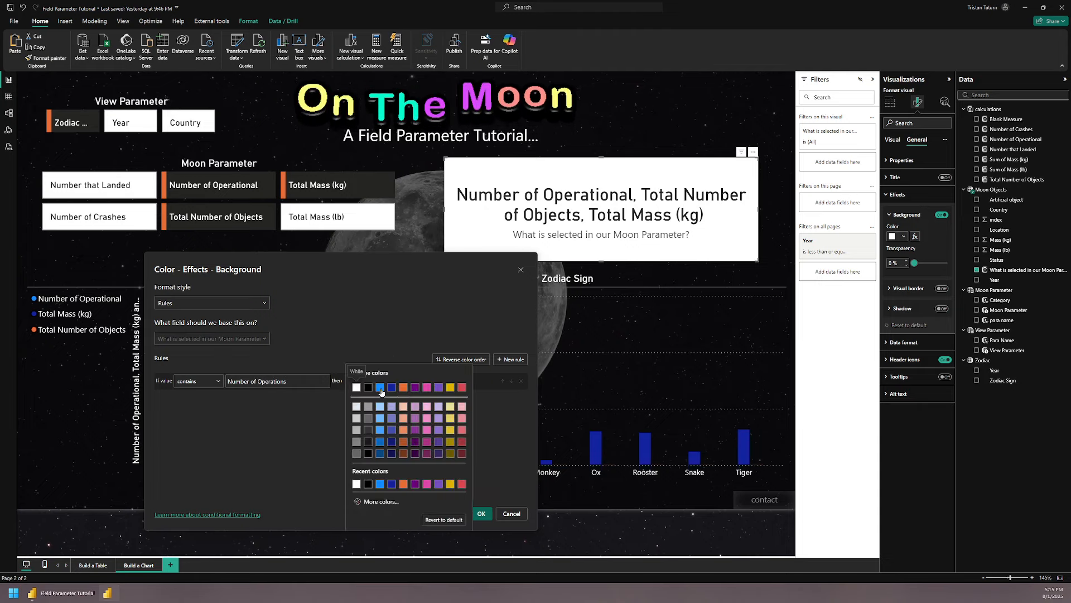
{"action": "left_click", "coordinate": [380, 389]}
{"action": "left_click", "coordinate": [481, 513]}
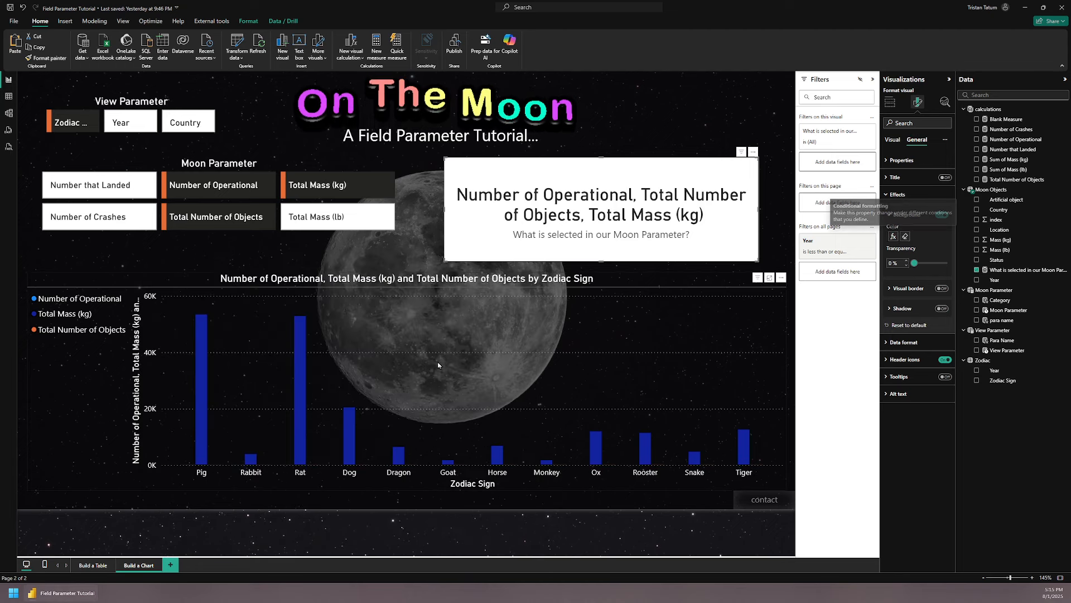
{"action": "left_click", "coordinate": [245, 186]}
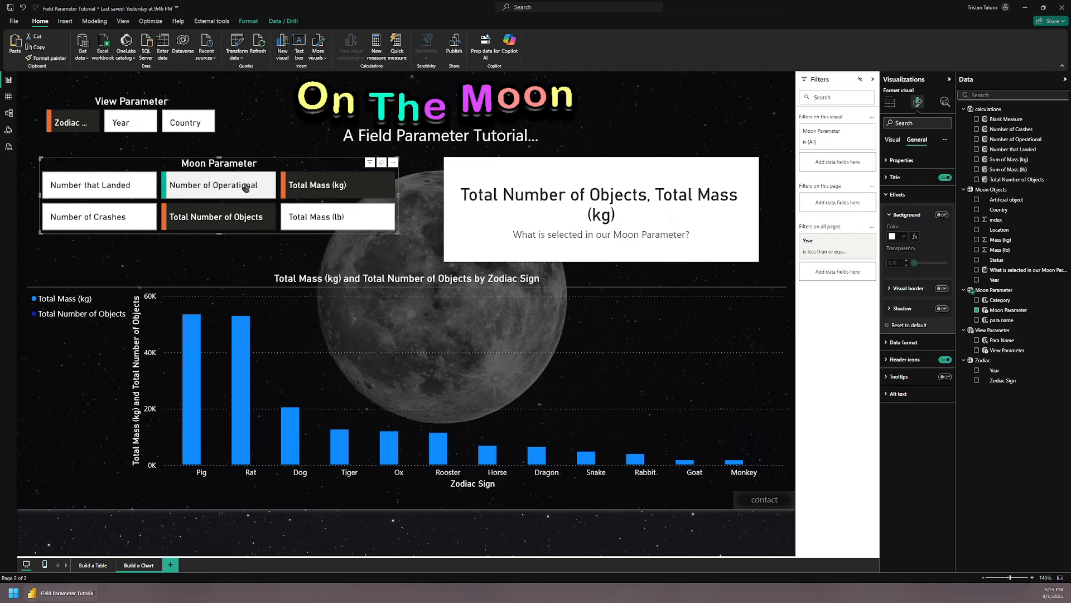
{"action": "left_click", "coordinate": [245, 186]}
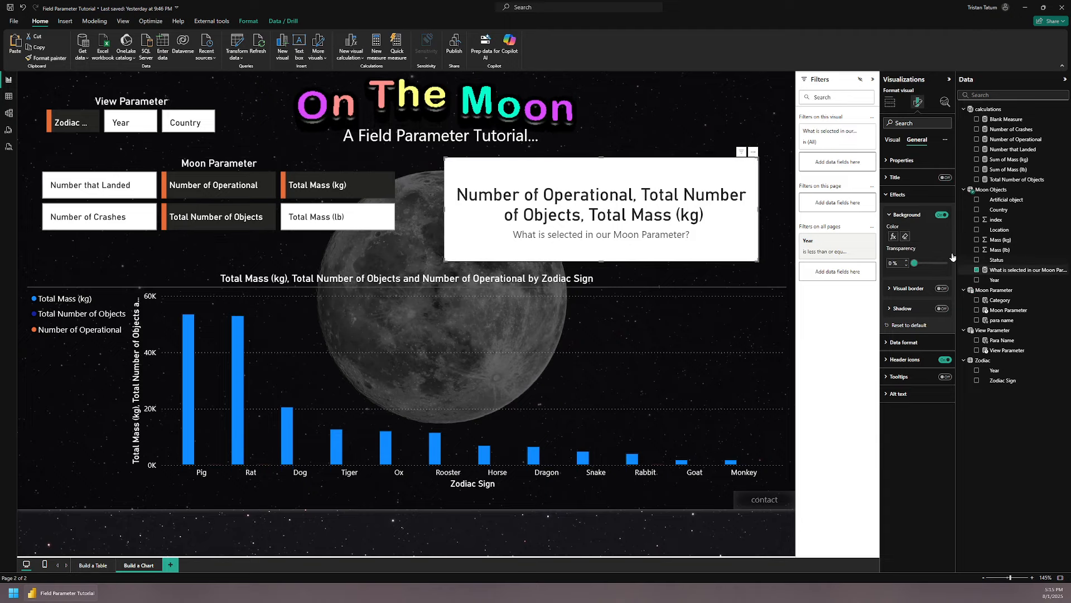
Correct the background rule's text to match Number of Operational, apply it, and toggle that parameter off and on in the slicer.
{"action": "left_click", "coordinate": [893, 236]}
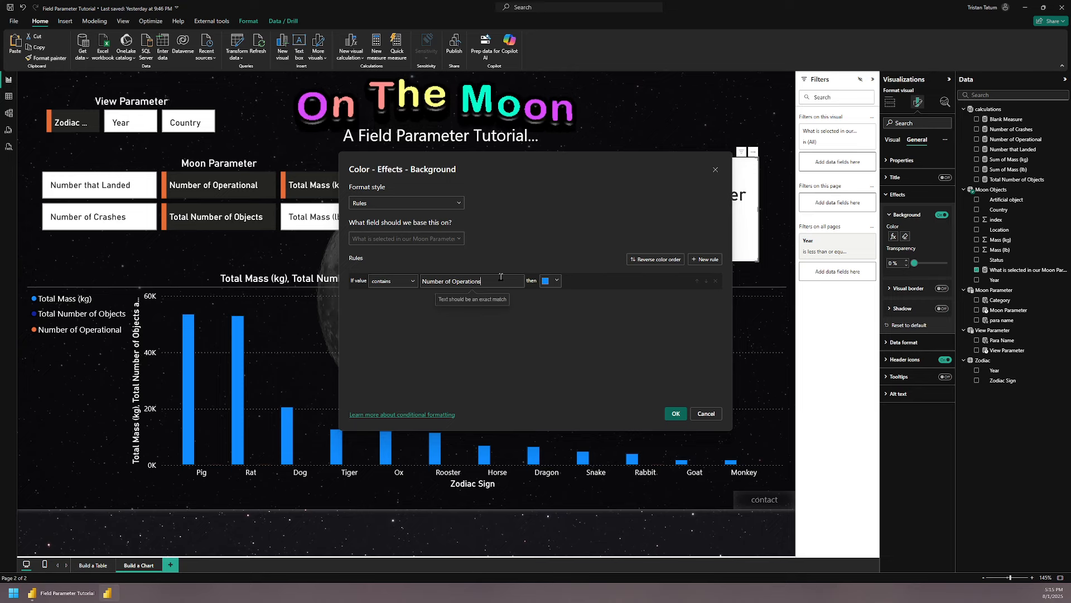
{"action": "left_click", "coordinate": [676, 413]}
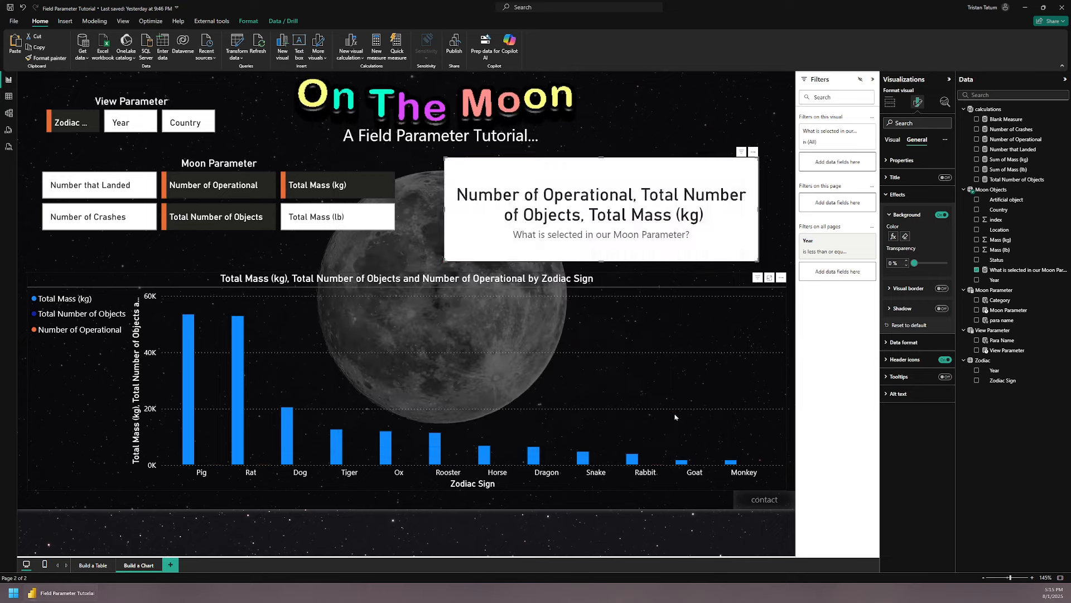
{"action": "left_click", "coordinate": [227, 192]}
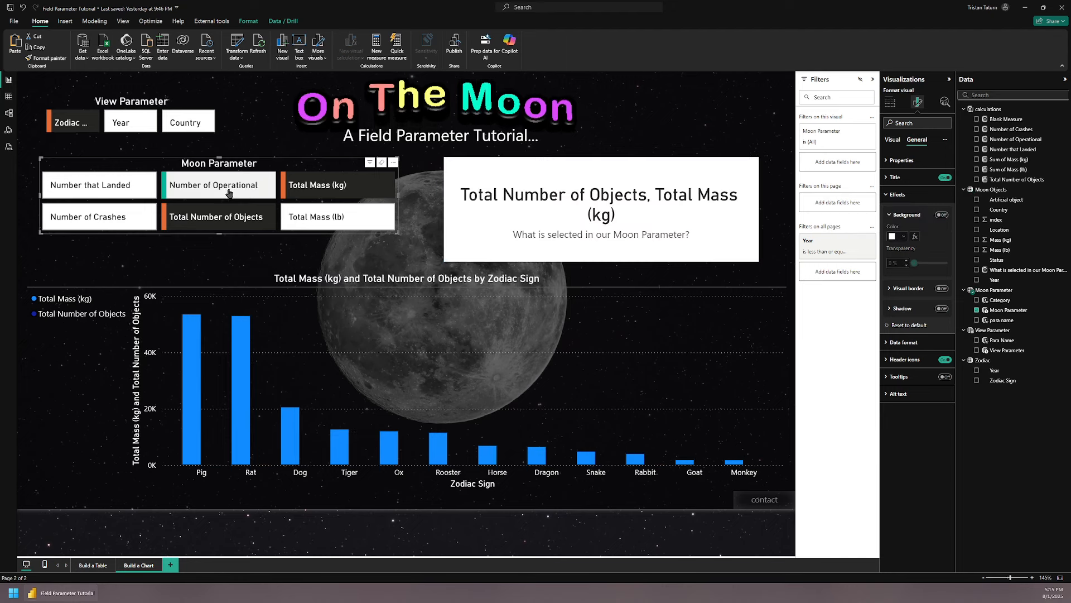
{"action": "left_click", "coordinate": [238, 193]}
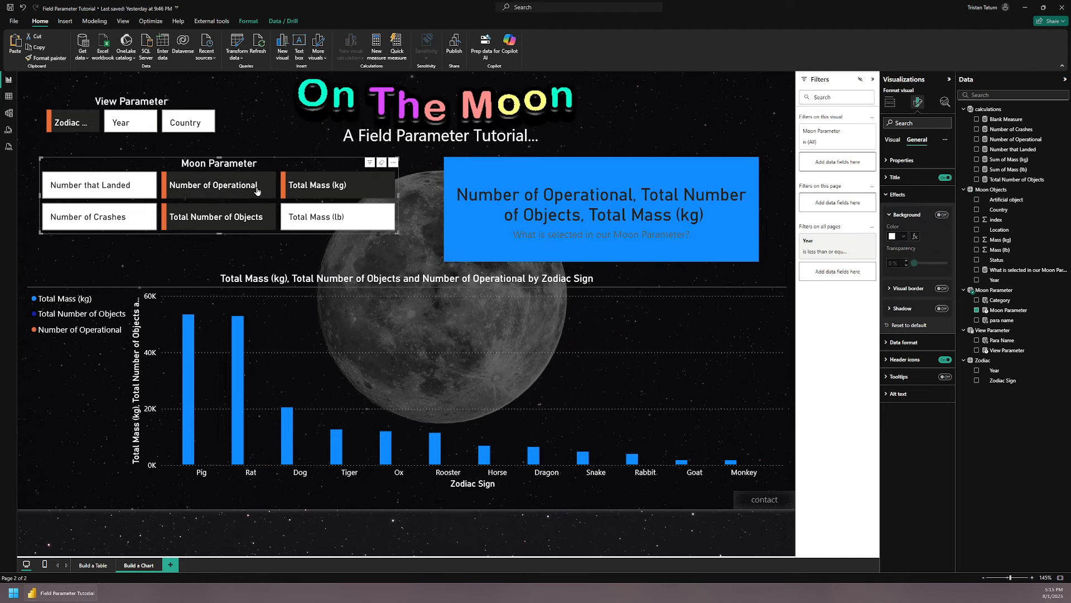